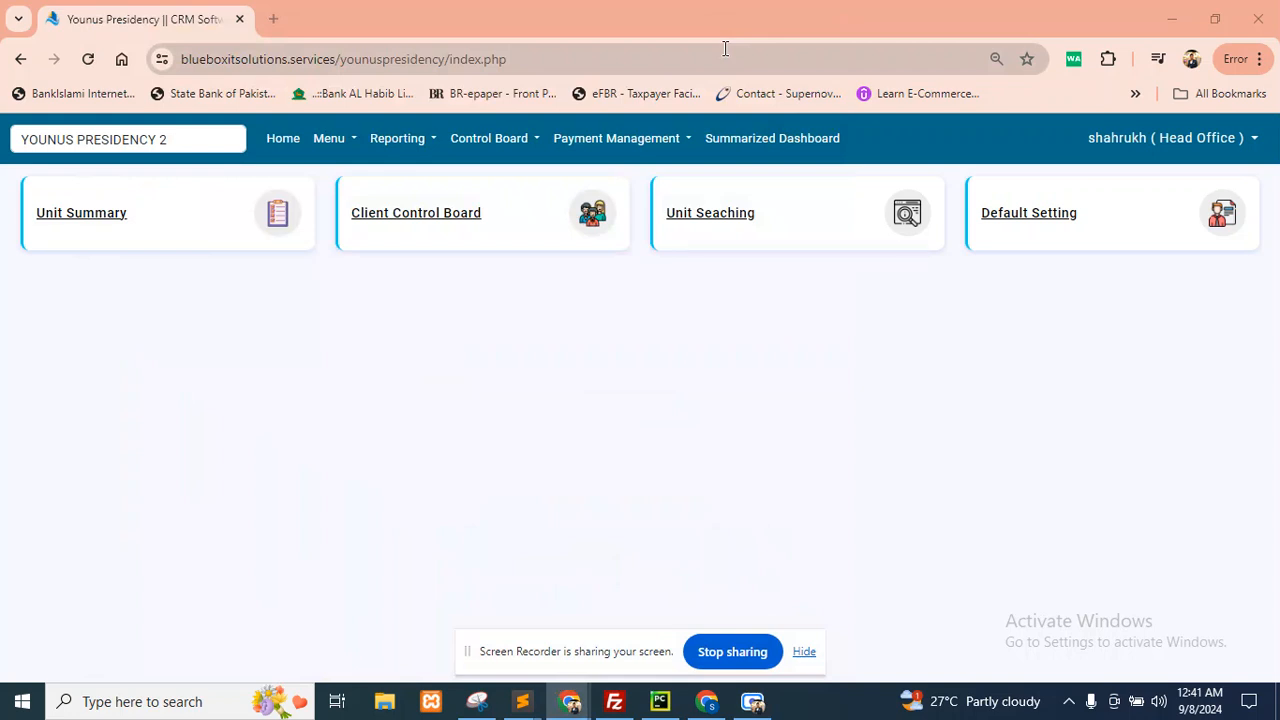
From the project list, review the blank project creation form and return to the list.
click(500, 140)
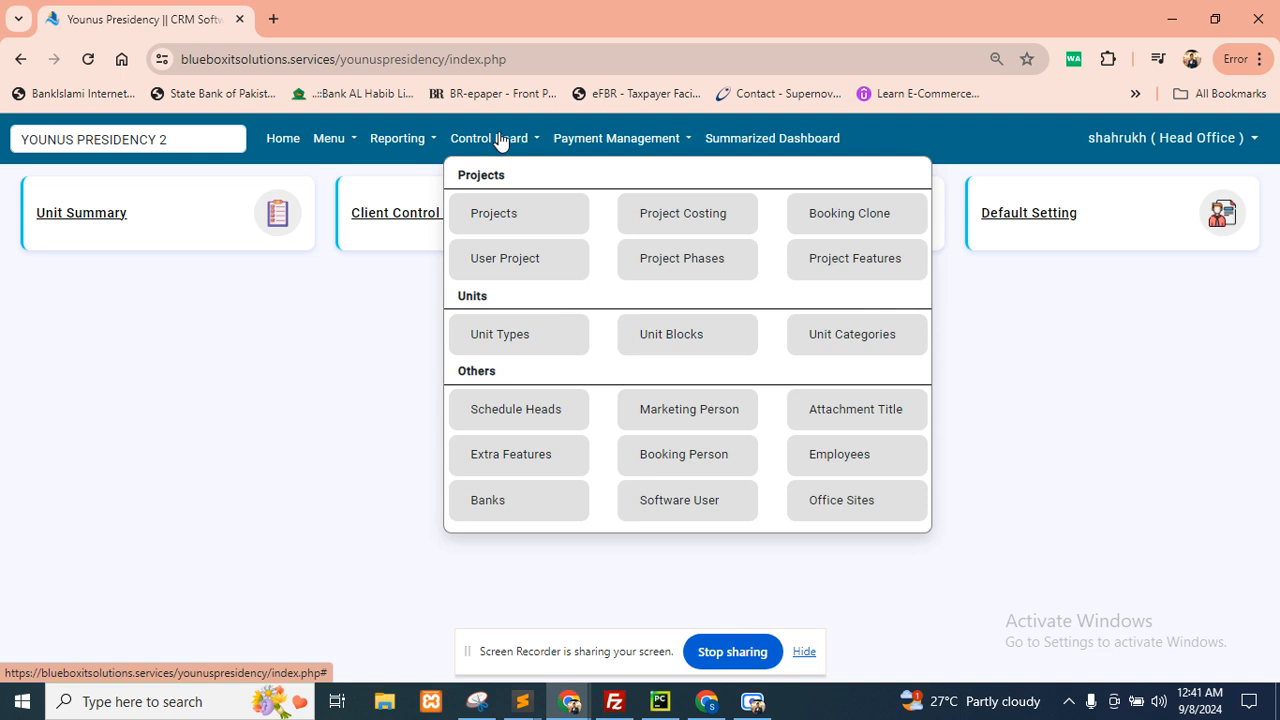
click(495, 214)
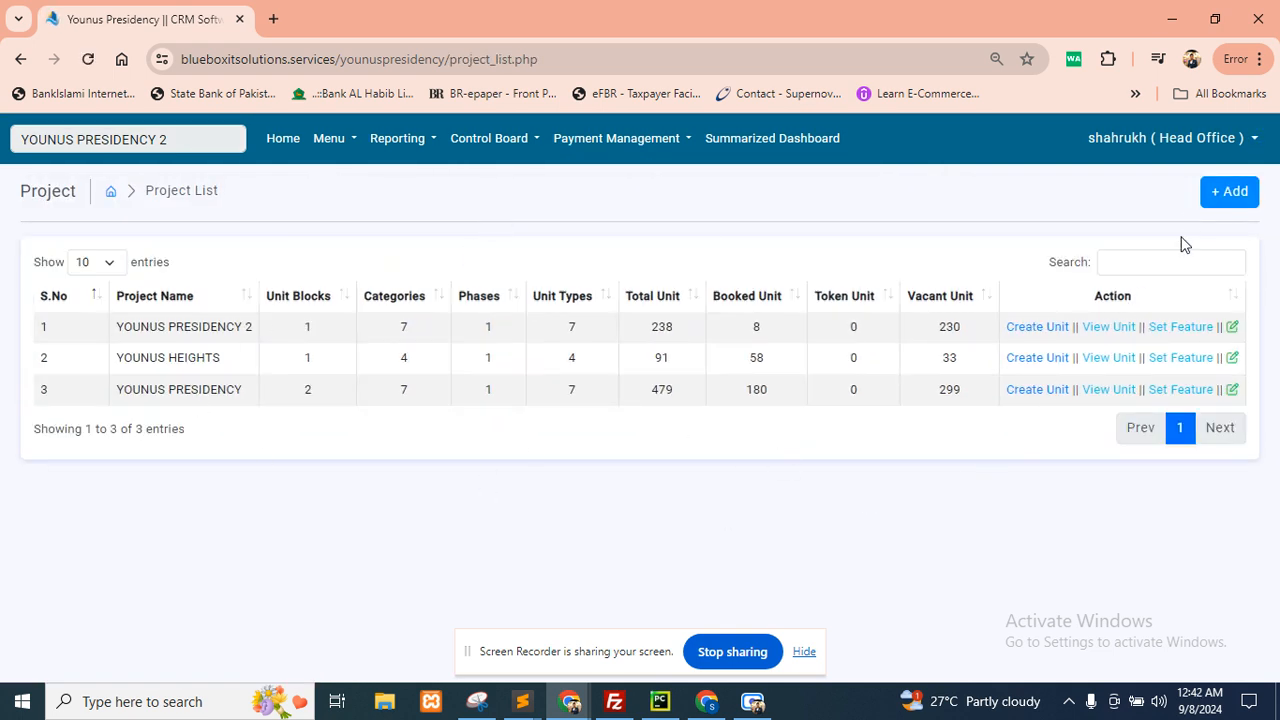
click(1213, 199)
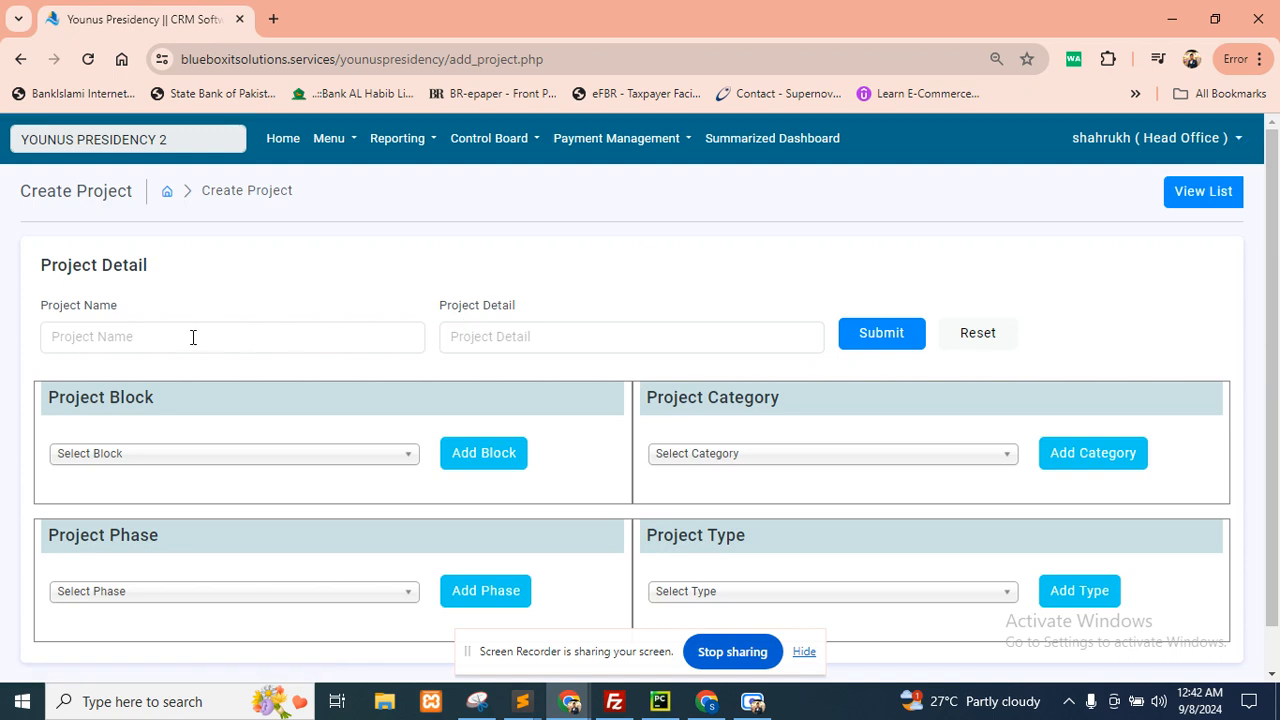
scroll(792, 492, down, 1)
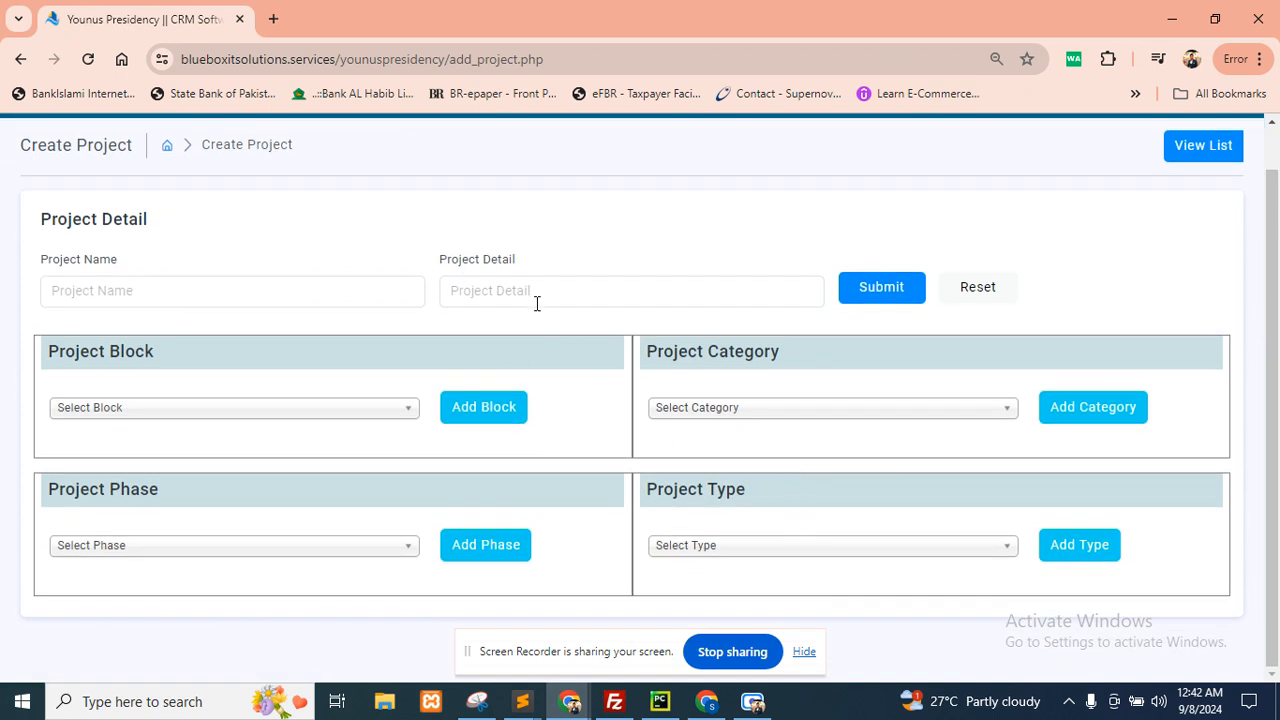
scroll(546, 317, up, 1)
click(1203, 190)
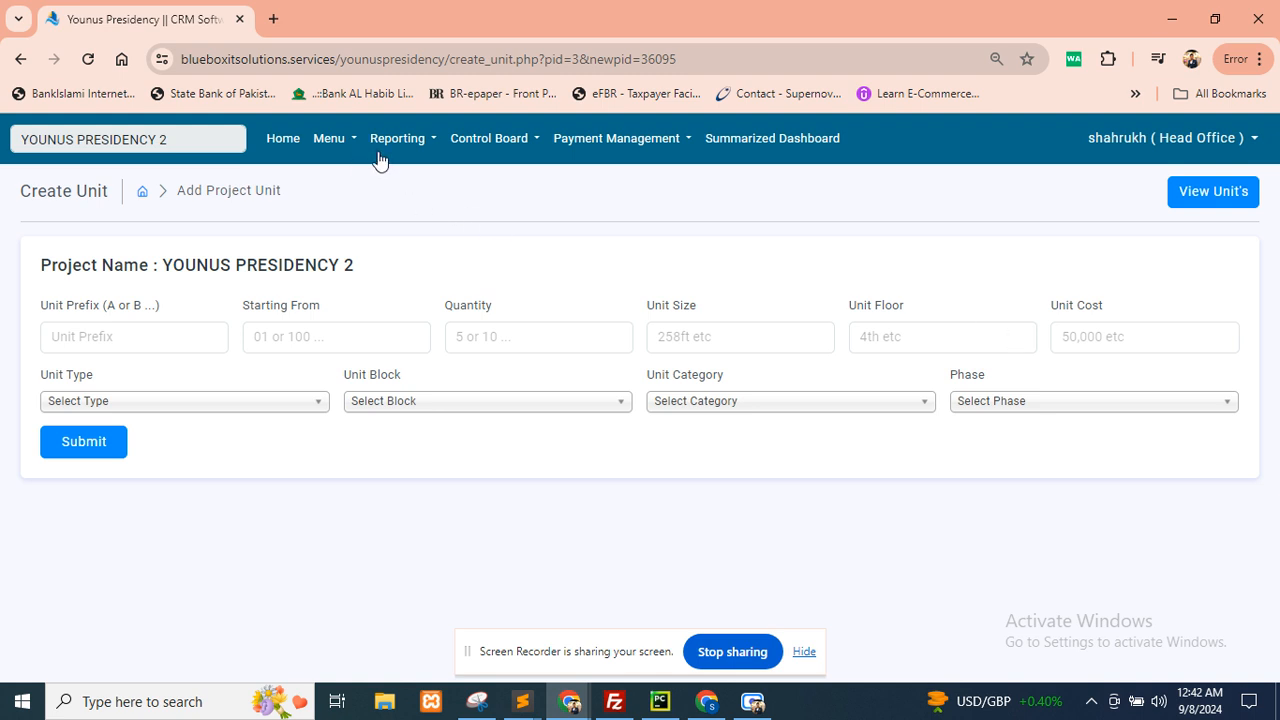
Open the list of units for YOUNUS PRESIDENCY 2 and review the units' booking status.
click(486, 148)
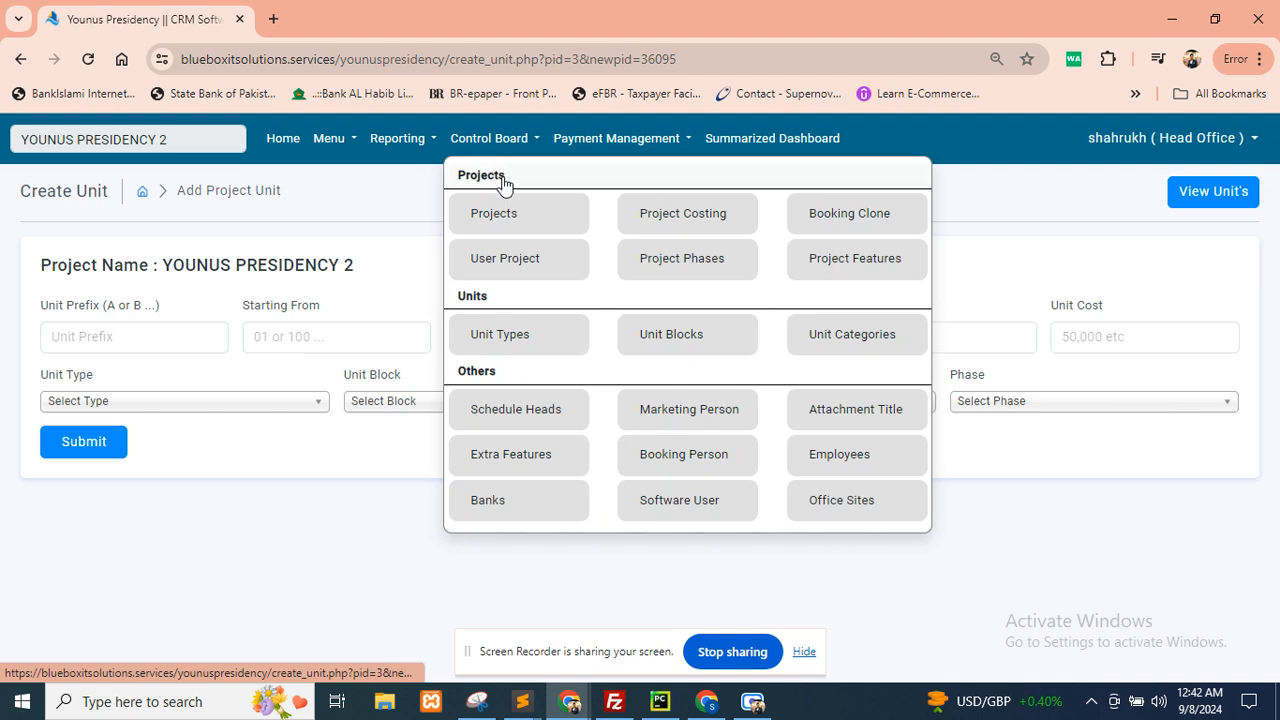
click(330, 148)
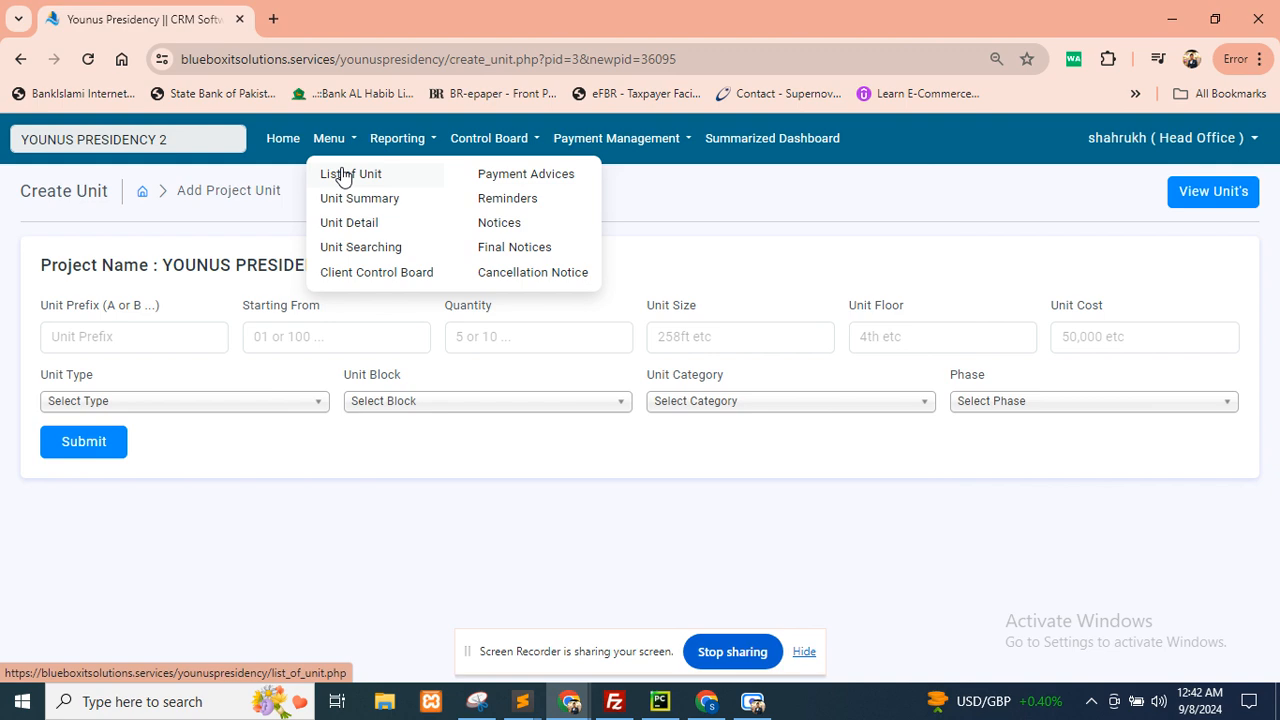
click(340, 174)
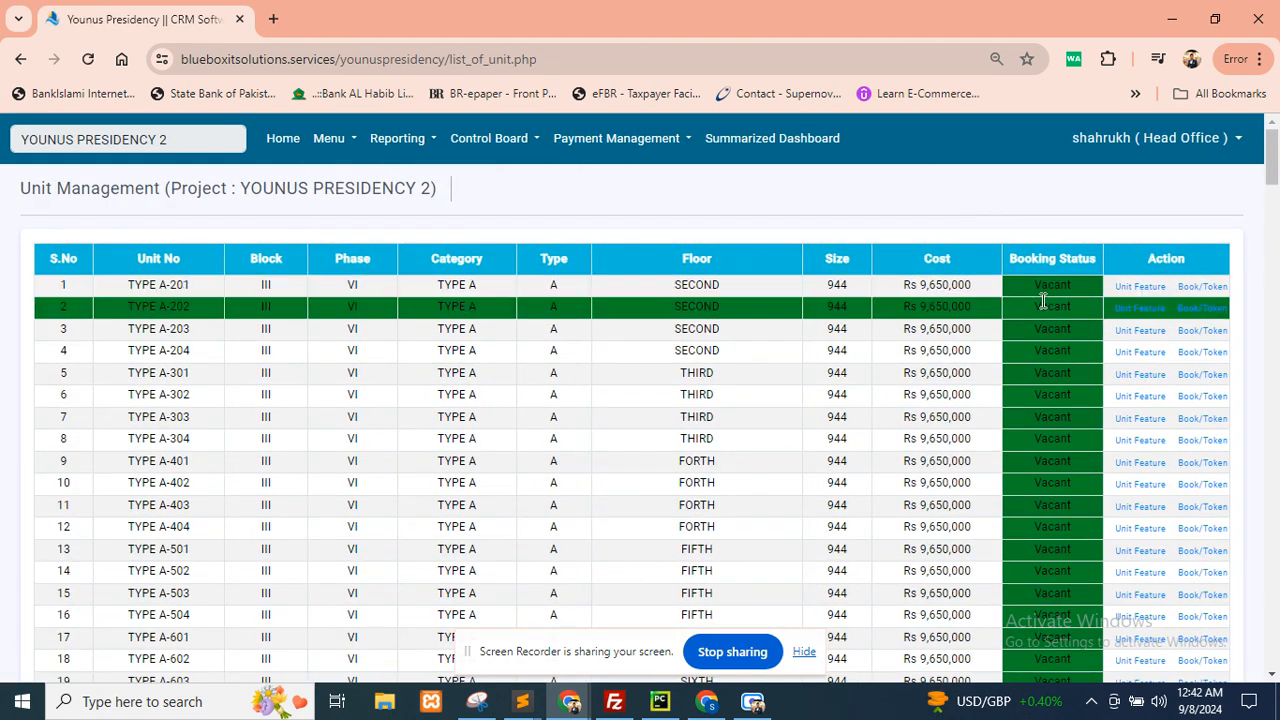
scroll(1036, 303, down, 7)
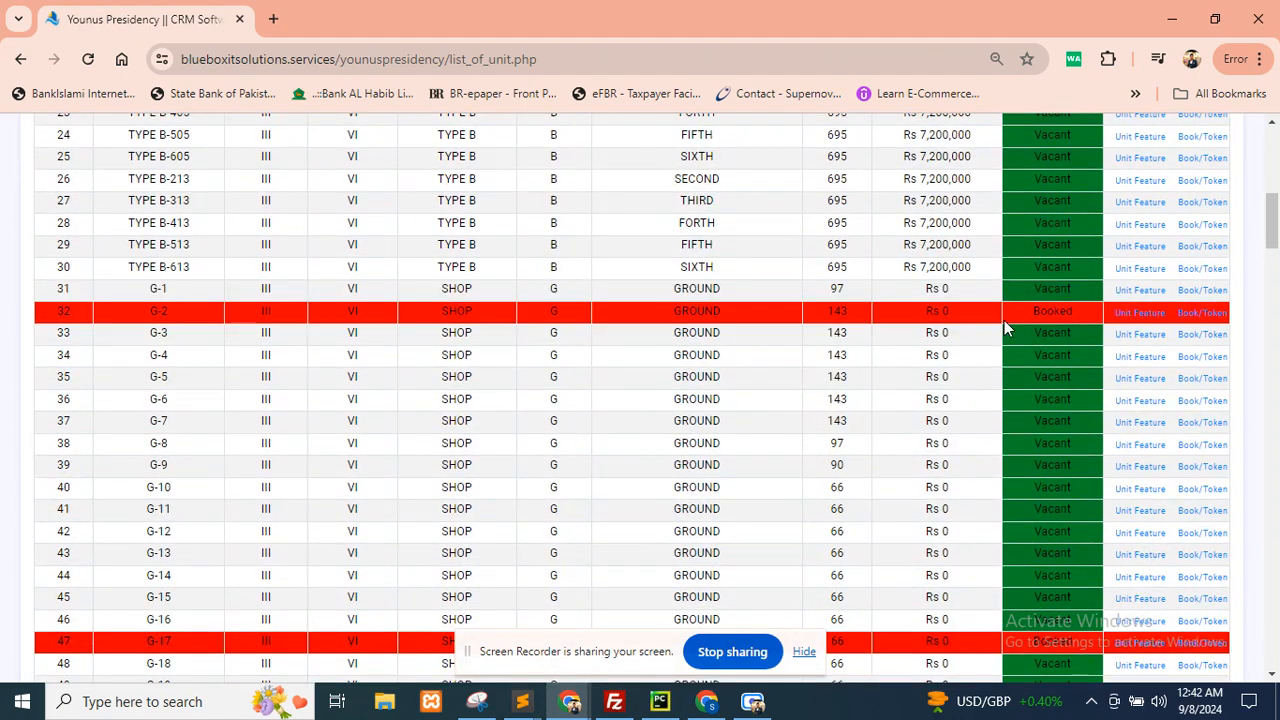
scroll(591, 286, up, 8)
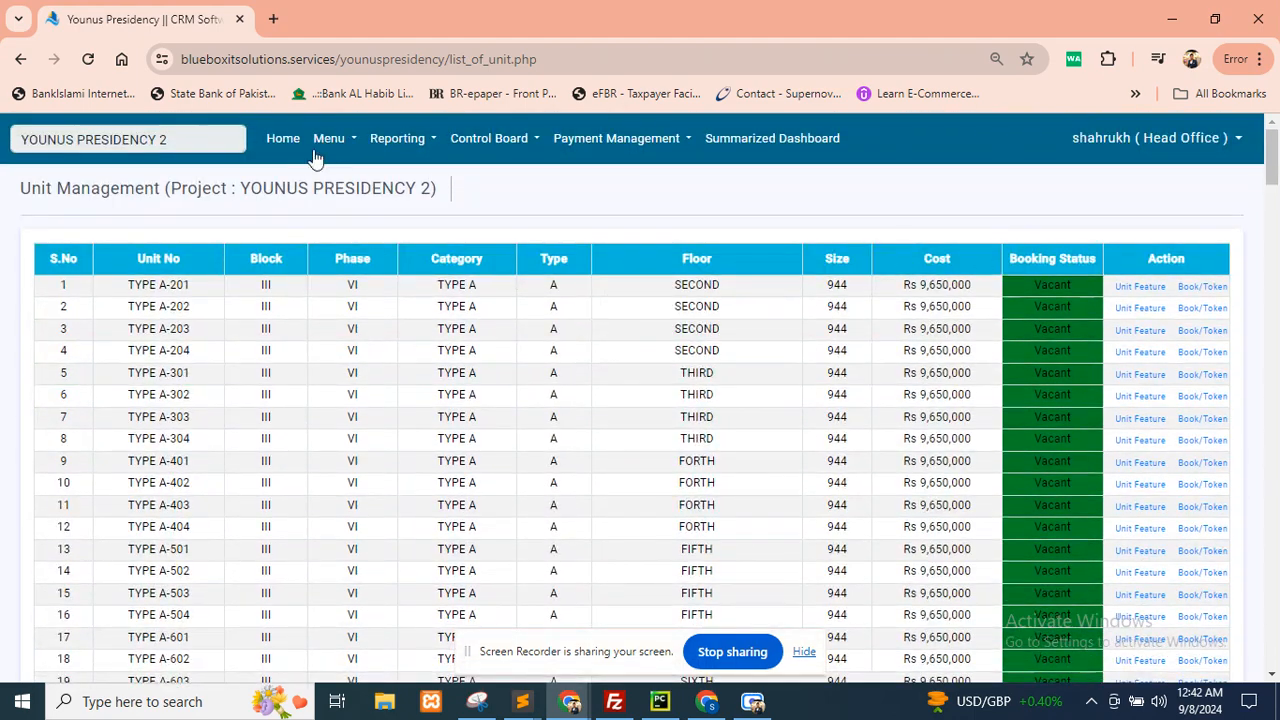
Open the Unit Summary and examine the category, type, block and phase wise tables.
click(329, 142)
click(343, 200)
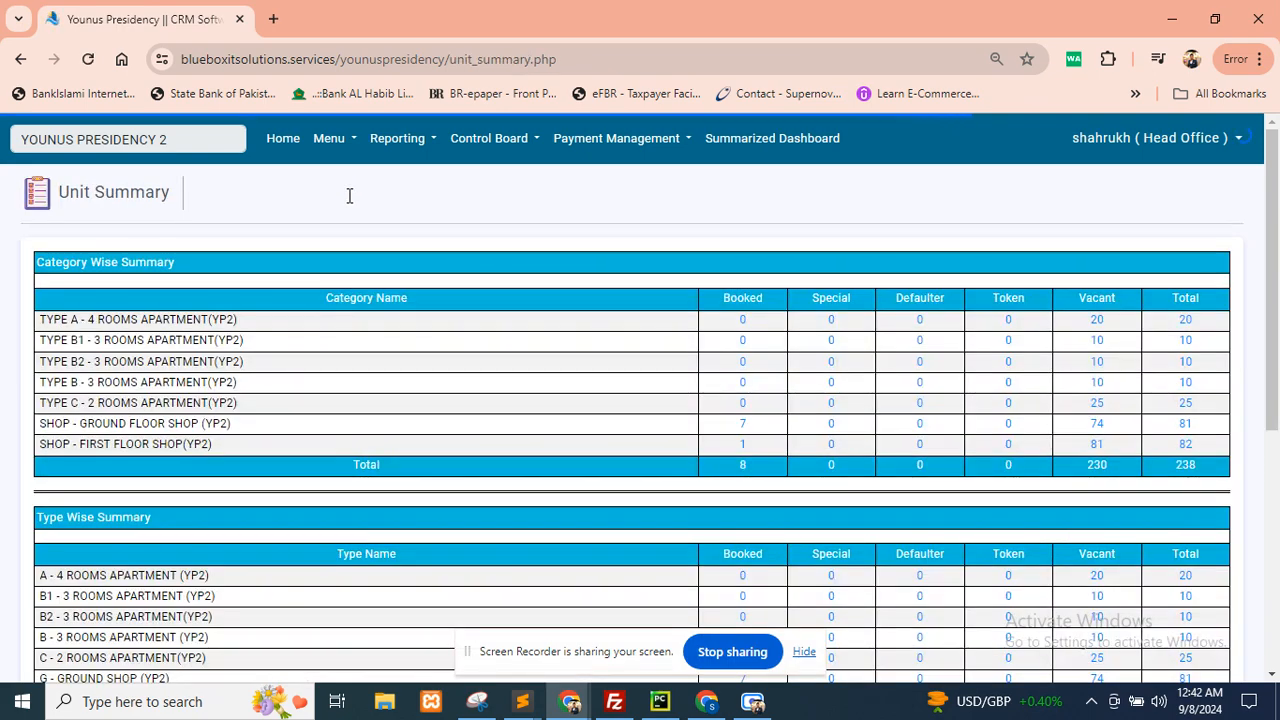
scroll(117, 470, down, 3)
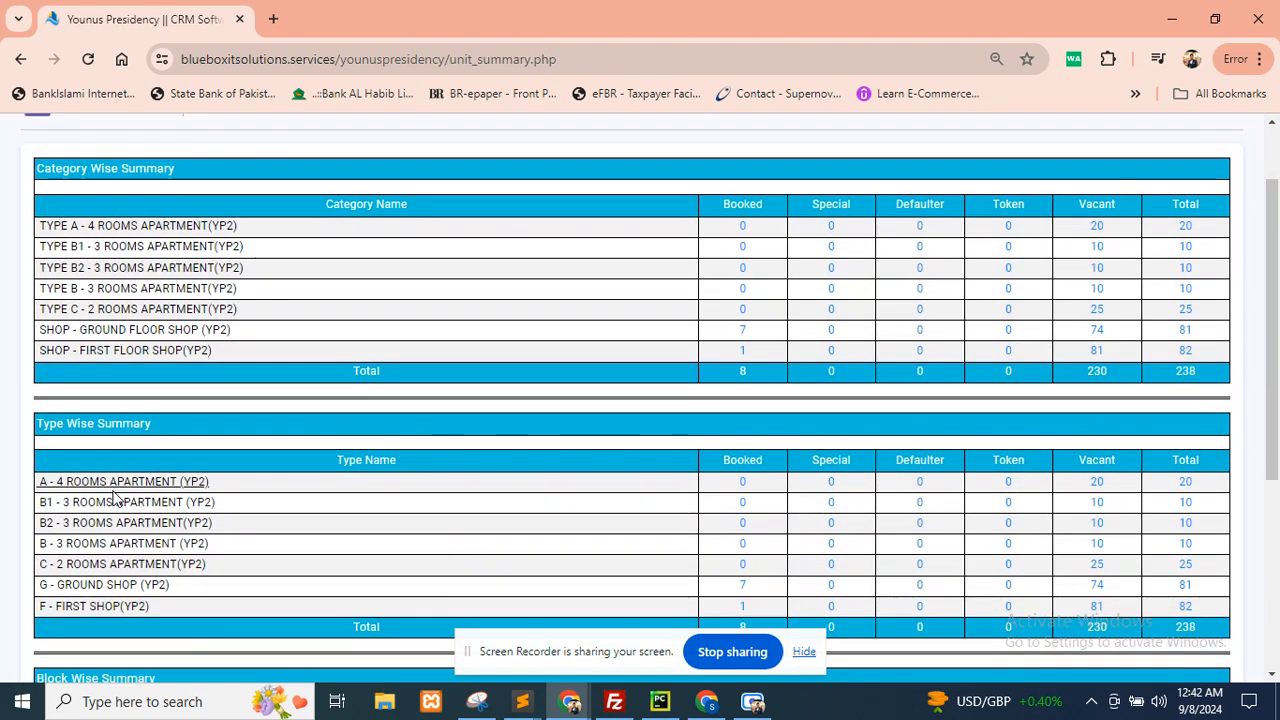
scroll(117, 470, up, 3)
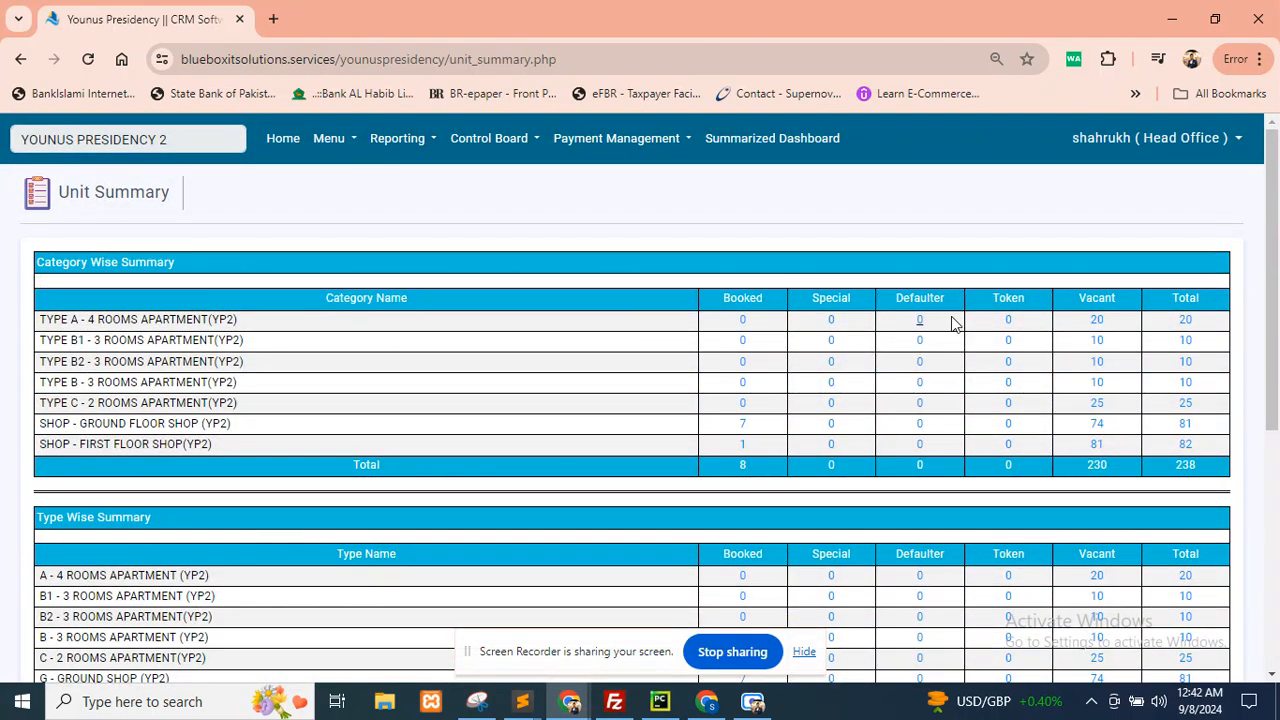
scroll(1068, 420, down, 4)
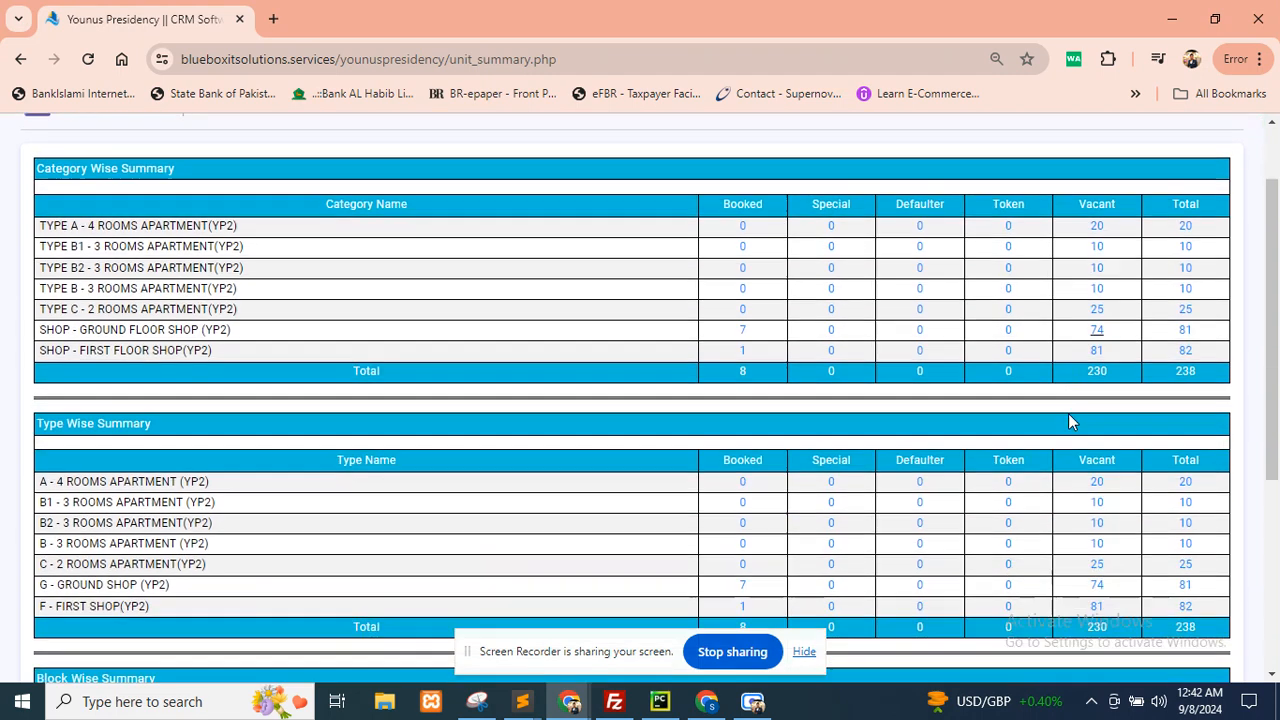
scroll(1068, 413, down, 1)
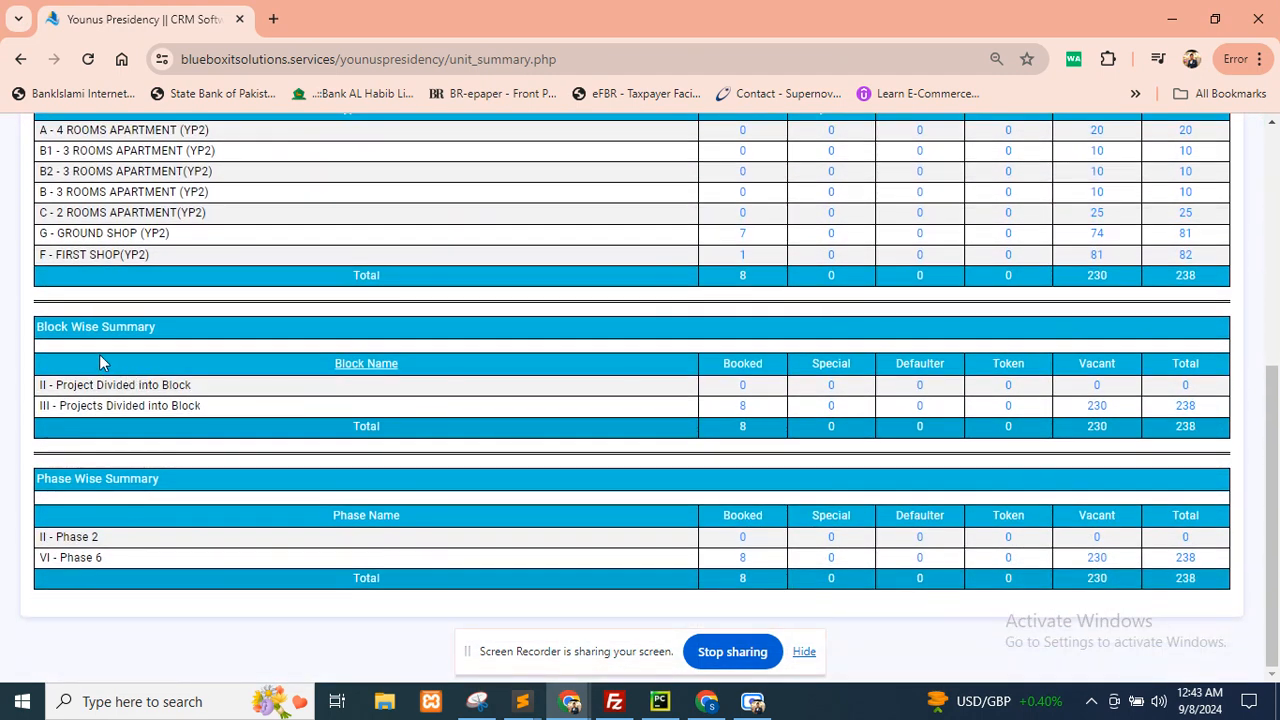
scroll(95, 418, up, 2)
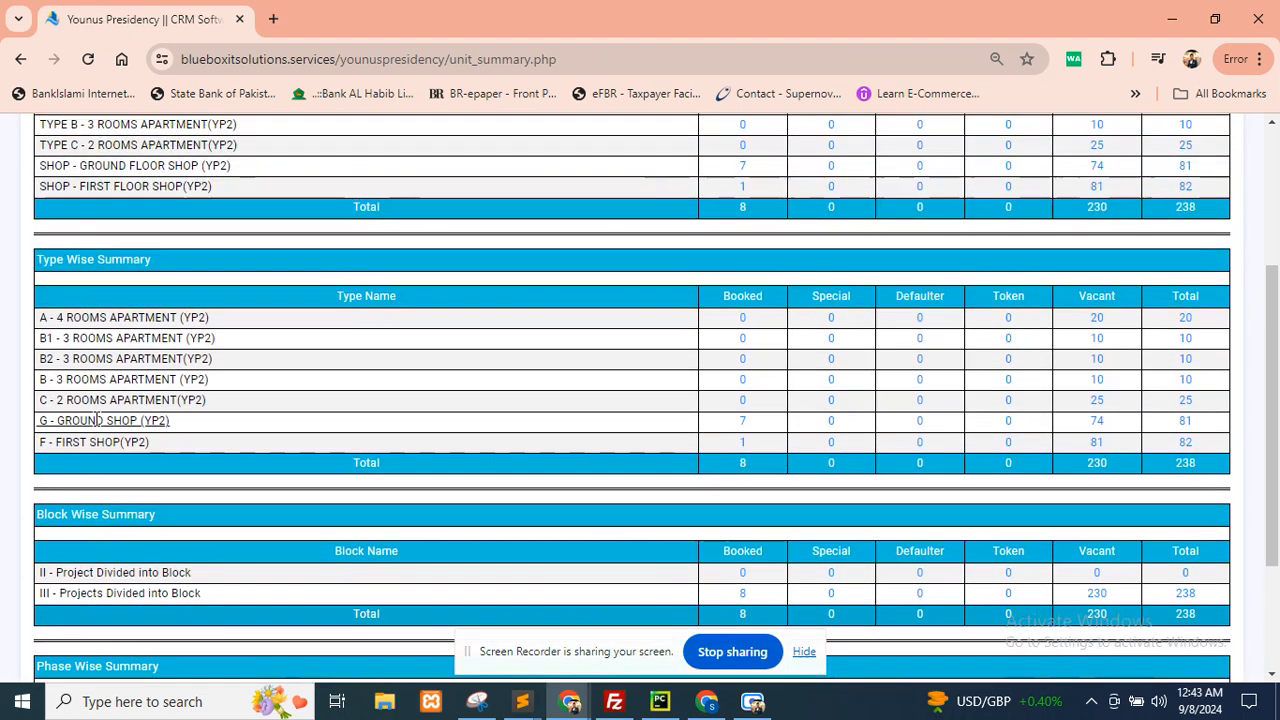
scroll(131, 300, up, 3)
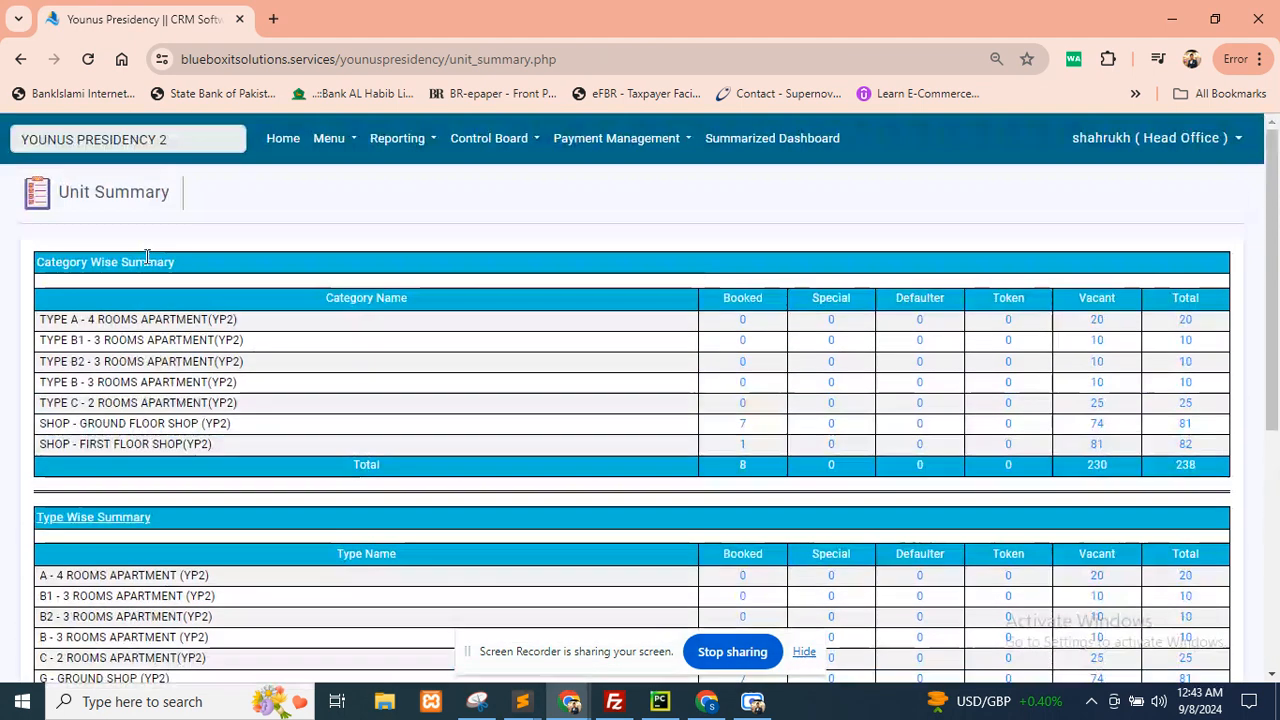
Open the Unit Detail list and bring up the booking form for vacant unit TYPE A-201.
click(323, 146)
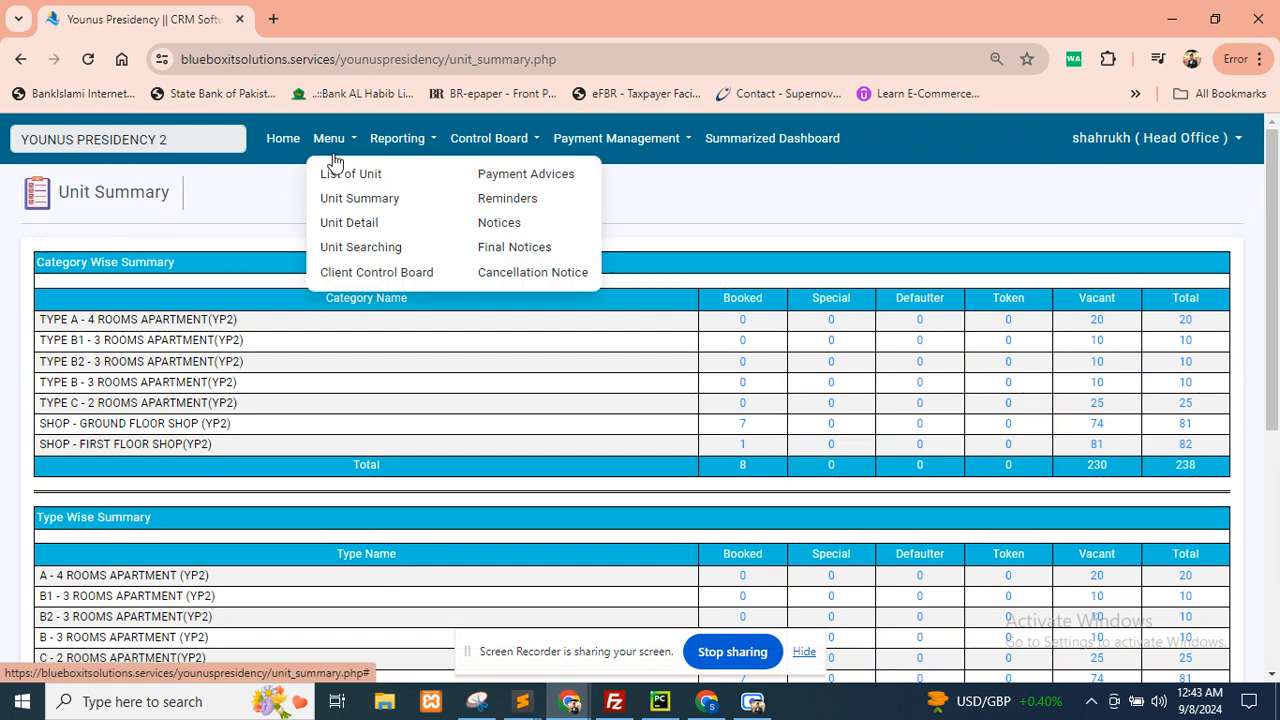
click(364, 224)
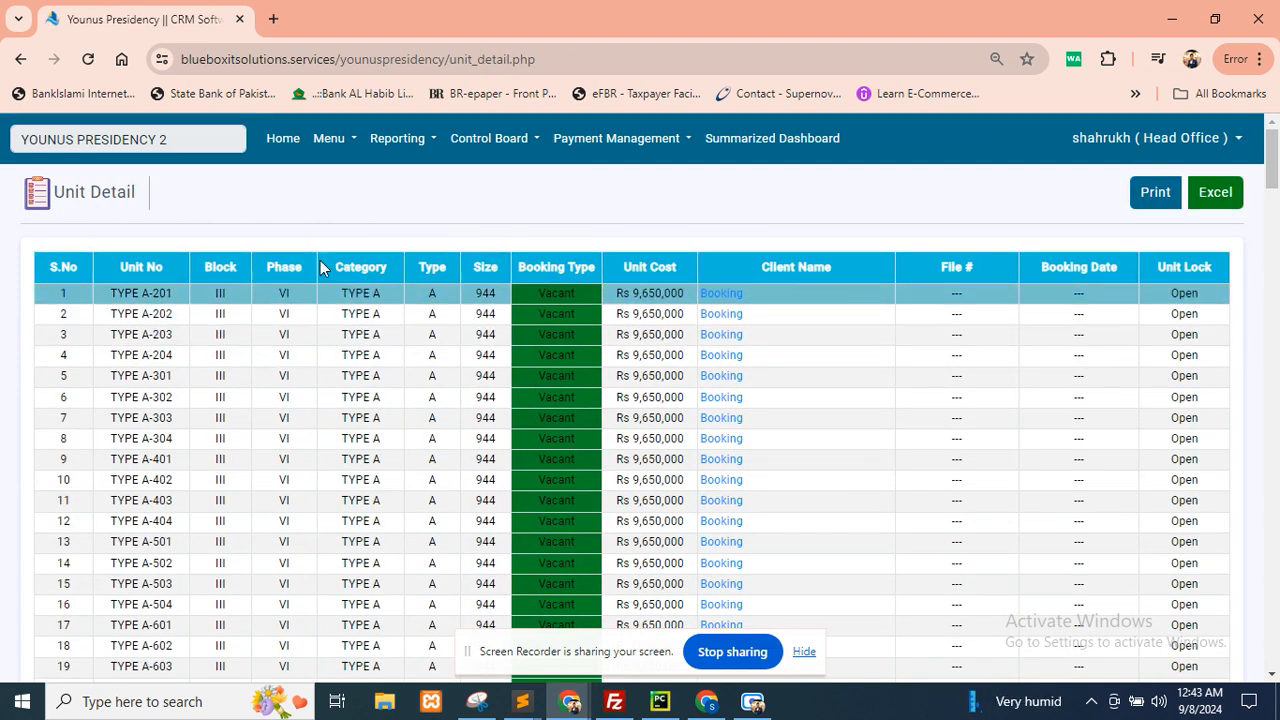
scroll(468, 388, down, 2)
scroll(468, 388, up, 2)
click(701, 293)
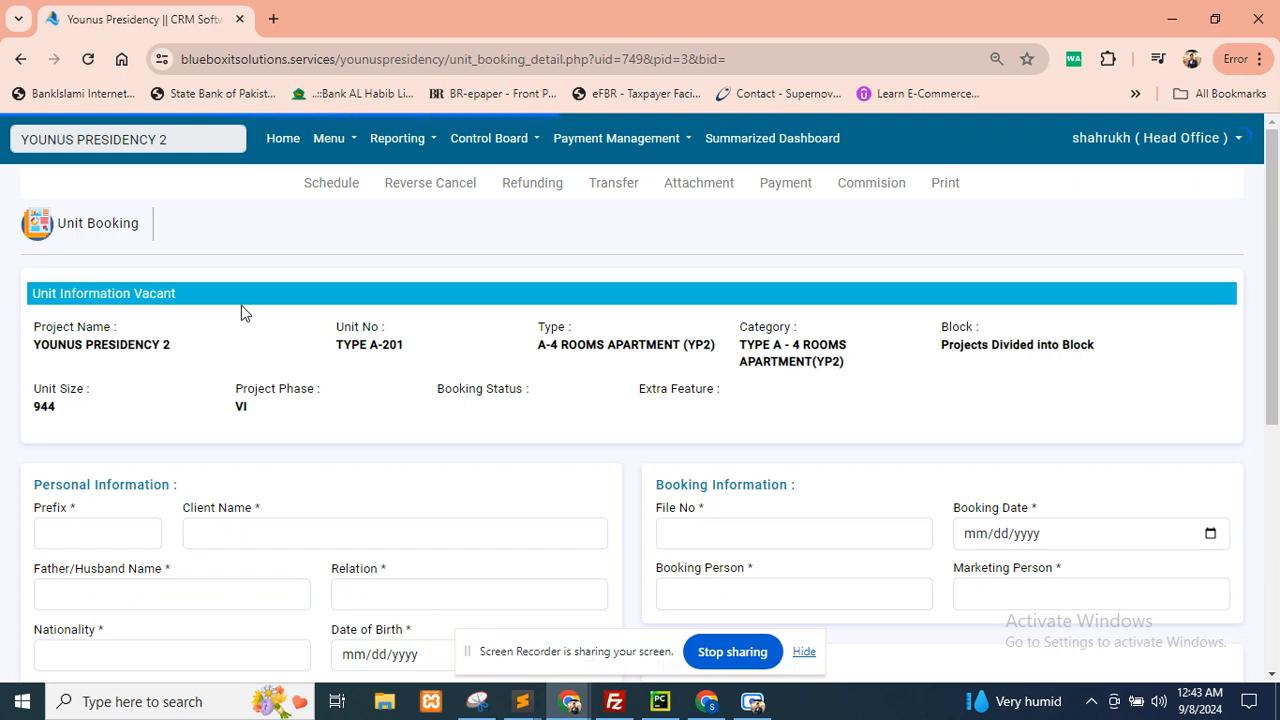
Examine the unit, personal, booking, nominee, contact and postal sections of the TYPE A-201 booking form.
drag(336, 344, 399, 344)
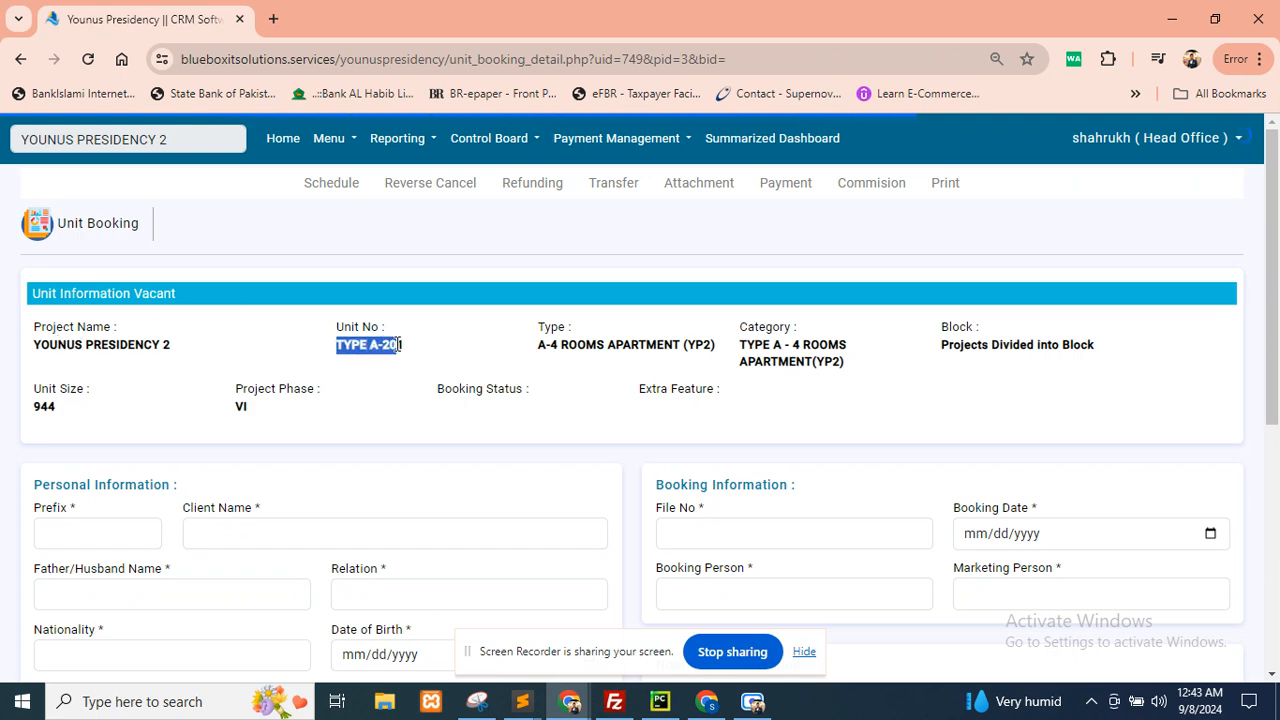
scroll(285, 393, down, 1)
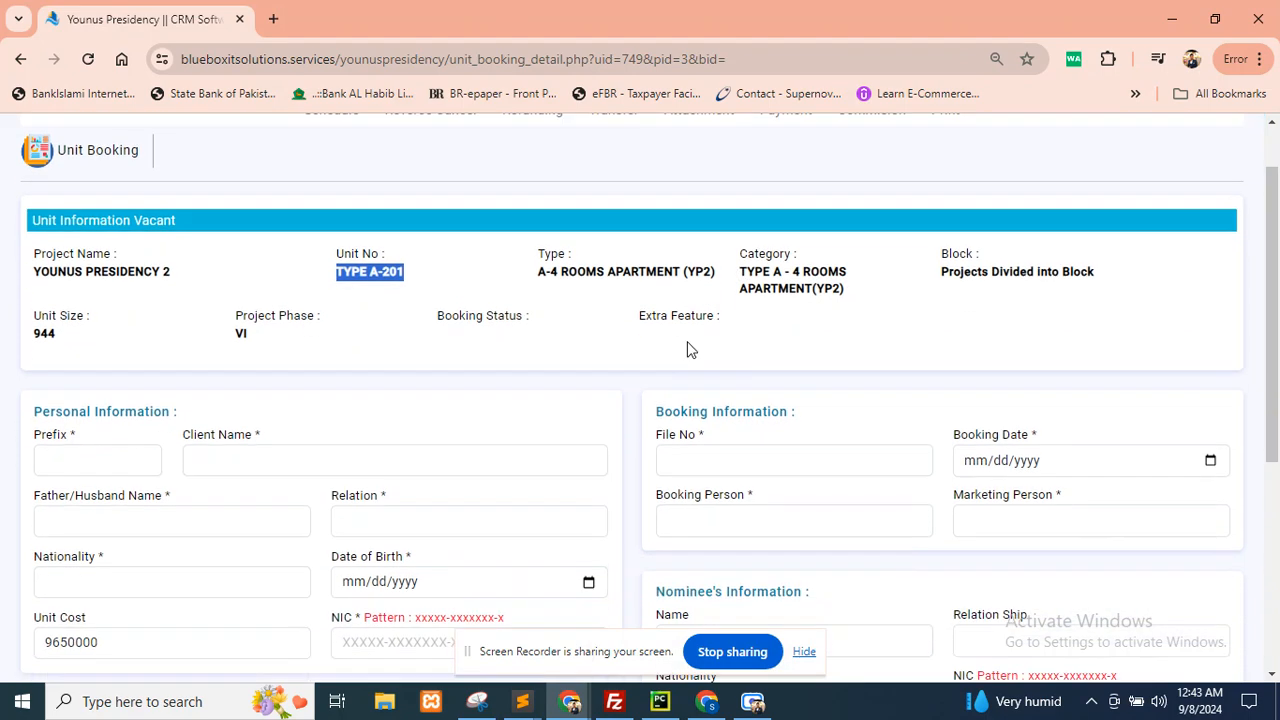
scroll(285, 393, down, 1)
drag(50, 298, 164, 297)
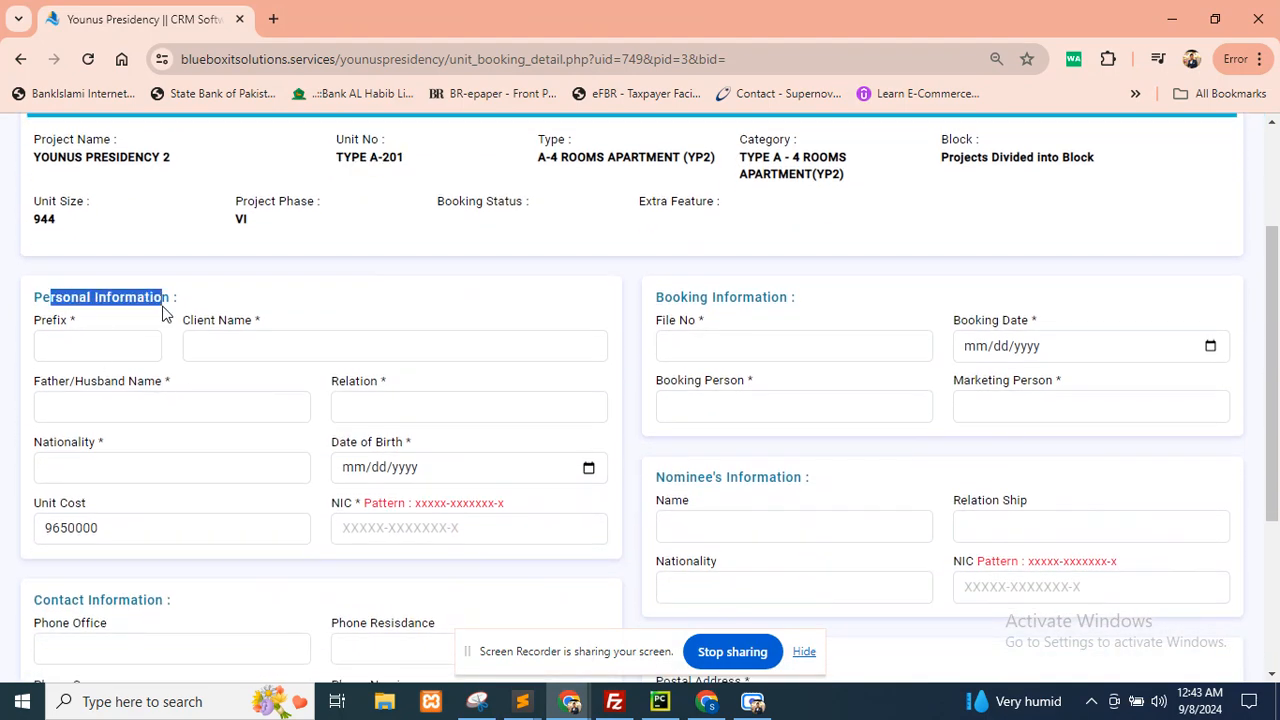
scroll(163, 326, down, 1)
drag(43, 506, 104, 507)
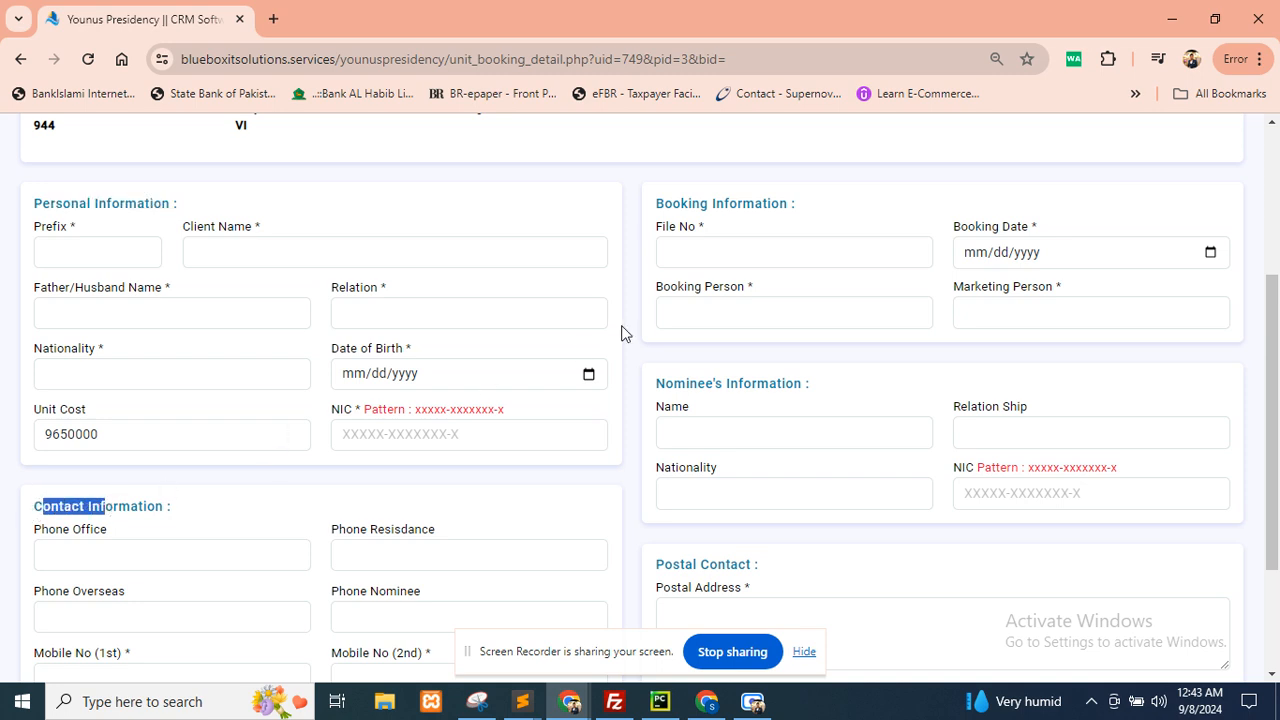
scroll(680, 331, down, 2)
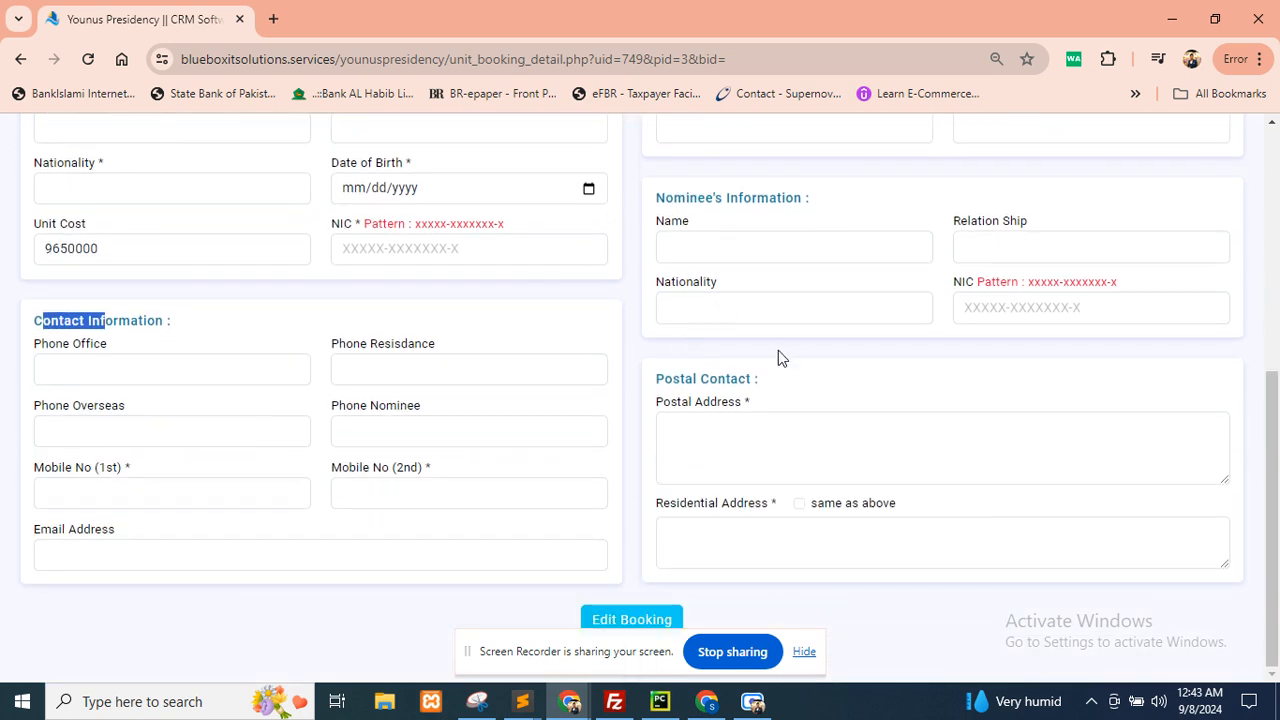
scroll(560, 500, up, 5)
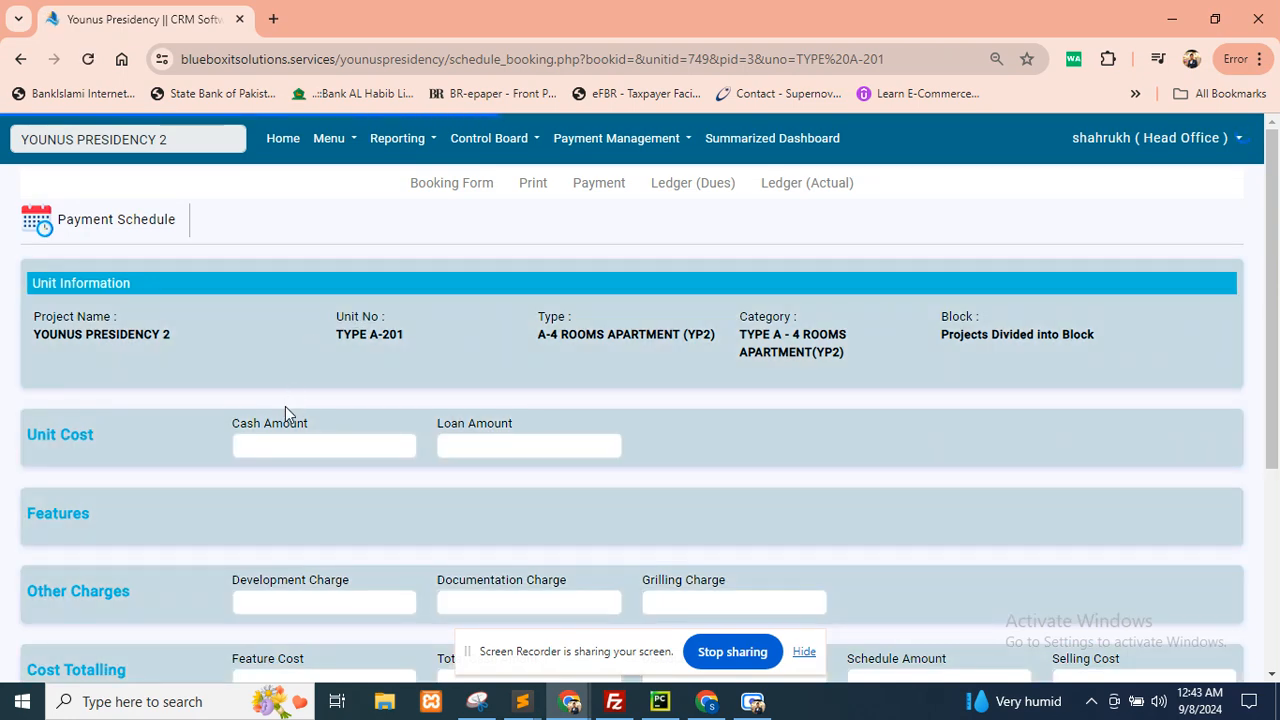
In the payment schedule for TYPE A-201, set the cash amount to 500000 and the loan amount to 10000.
click(283, 446)
text(500000)
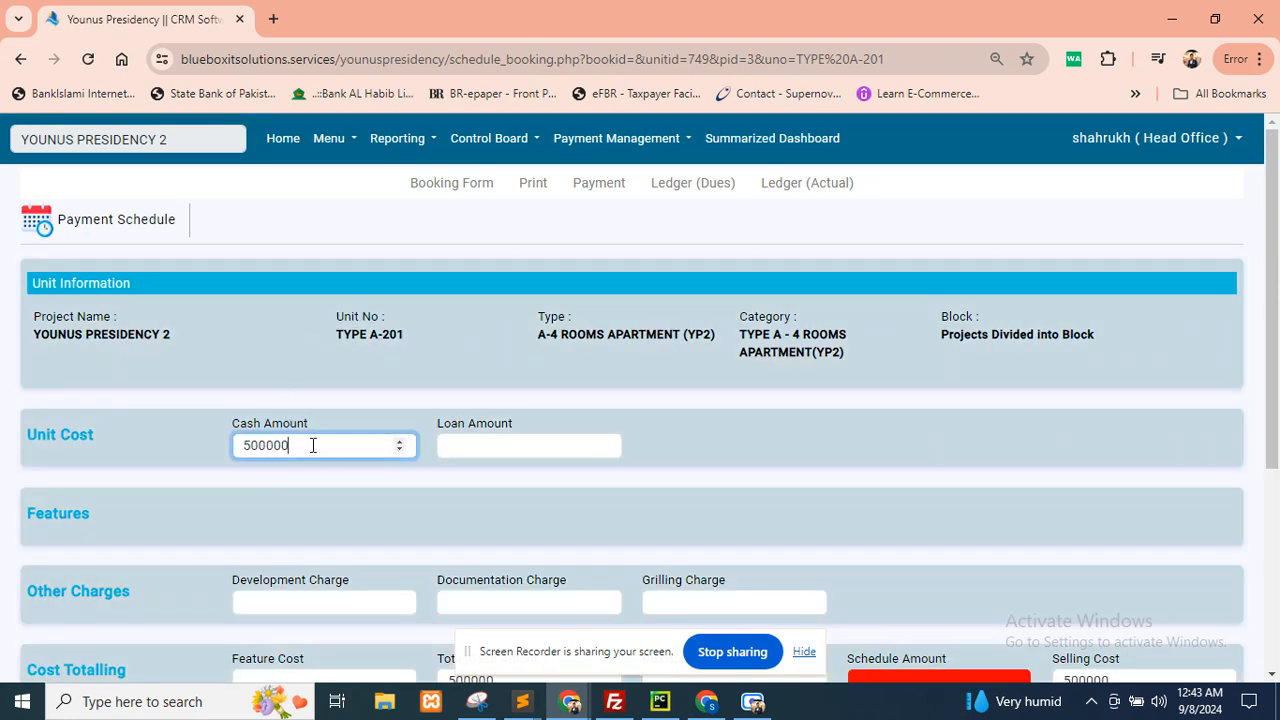
scroll(313, 445, down, 1)
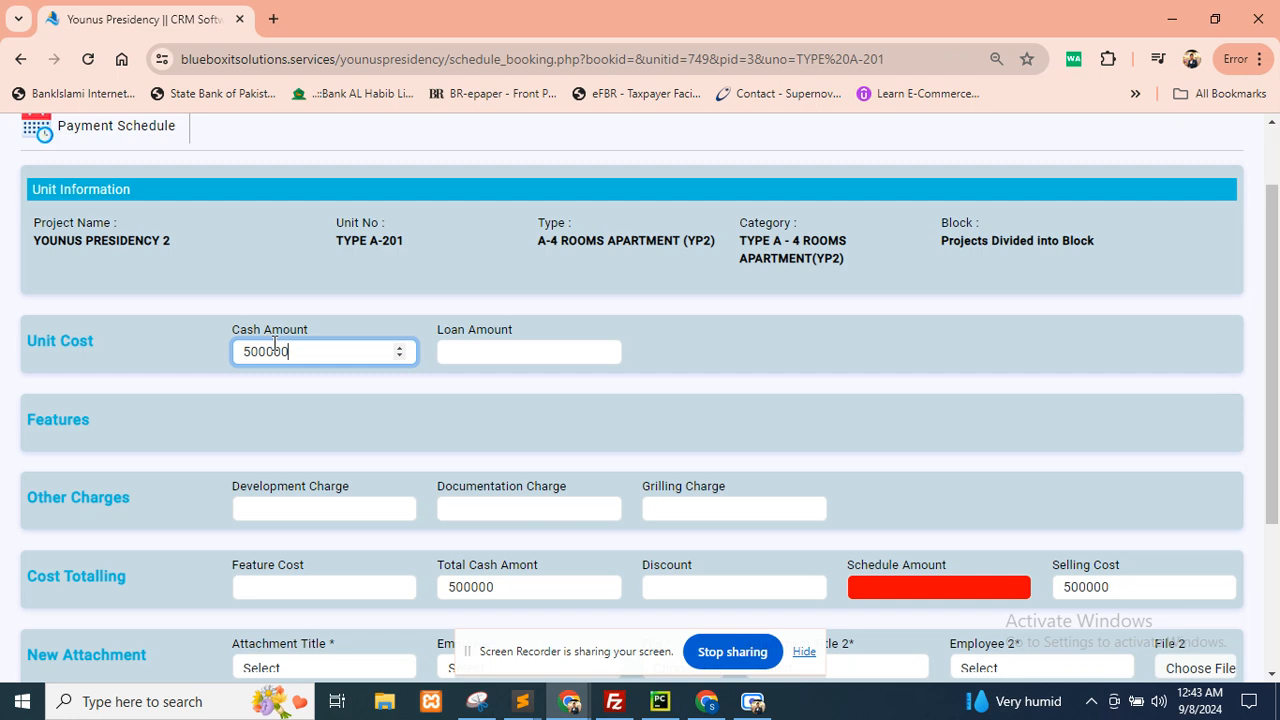
click(472, 356)
text(10000)
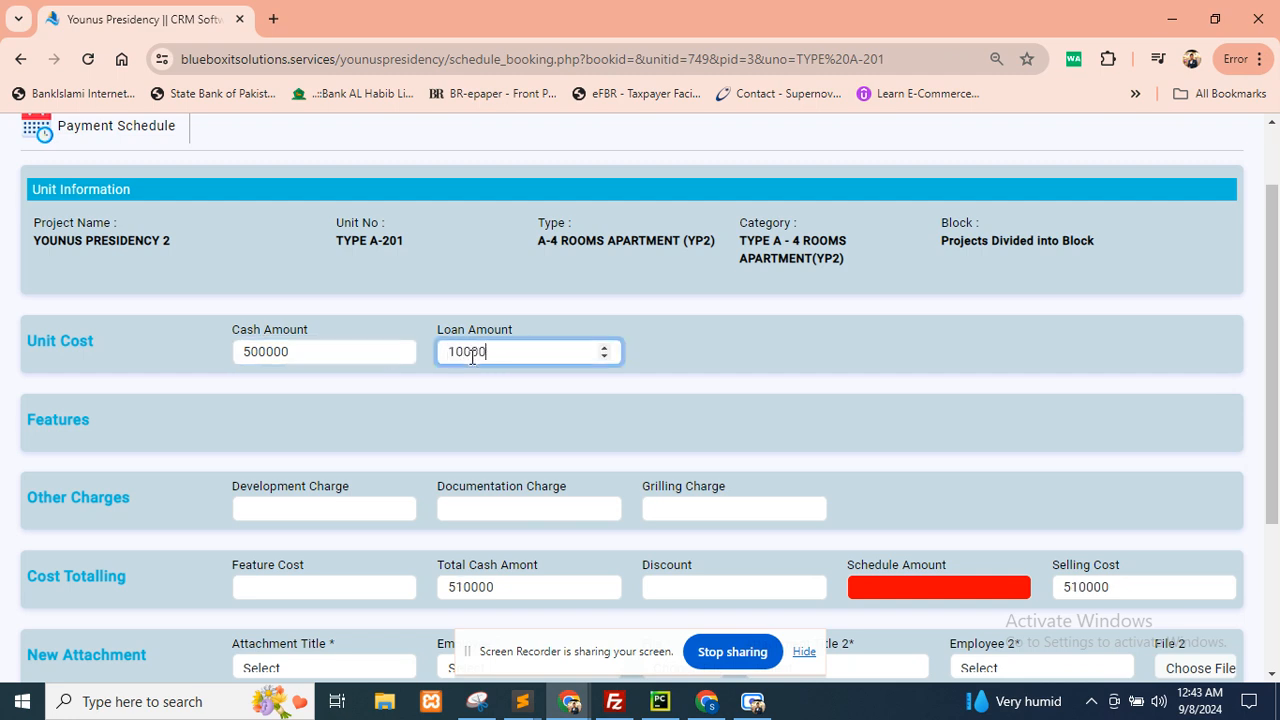
Set the development charge to 2000 and the documentation charge to 1000 under Other Charges.
scroll(420, 365, down, 1)
click(311, 416)
text(2000)
click(487, 418)
text(1000)
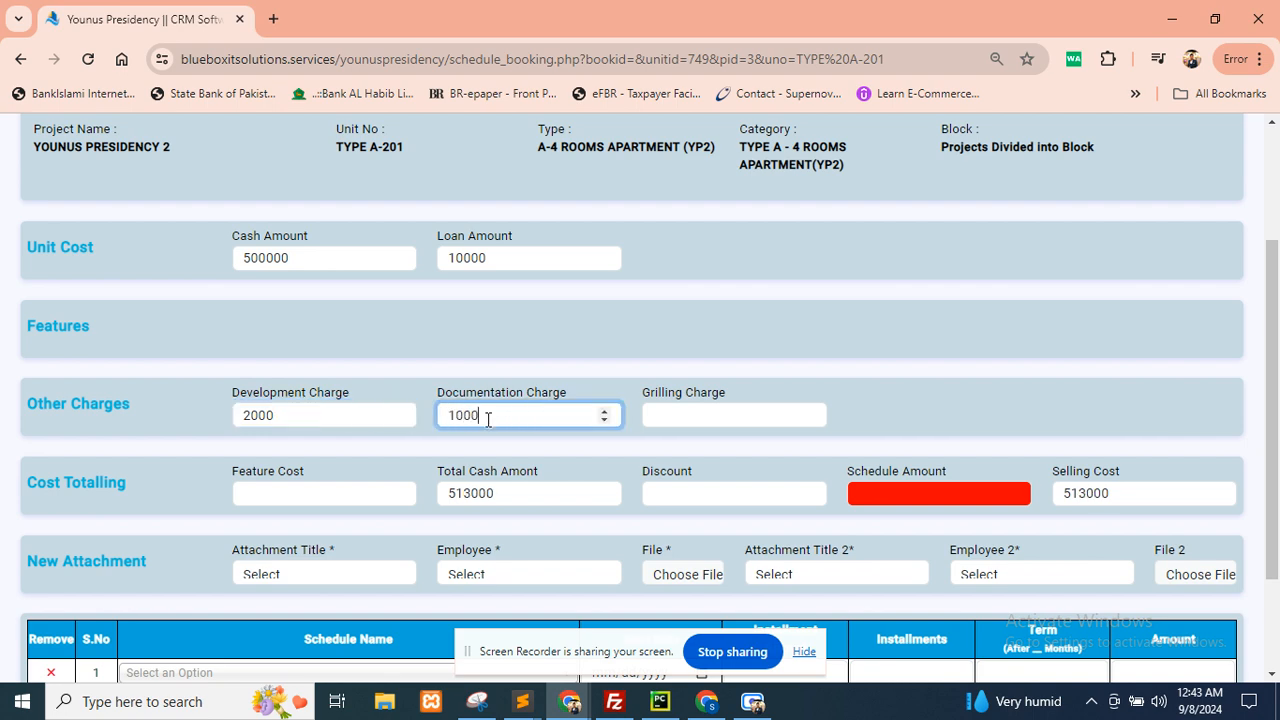
Set the discount to 5000 in the Cost Totalling section.
scroll(500, 420, down, 1)
click(688, 400)
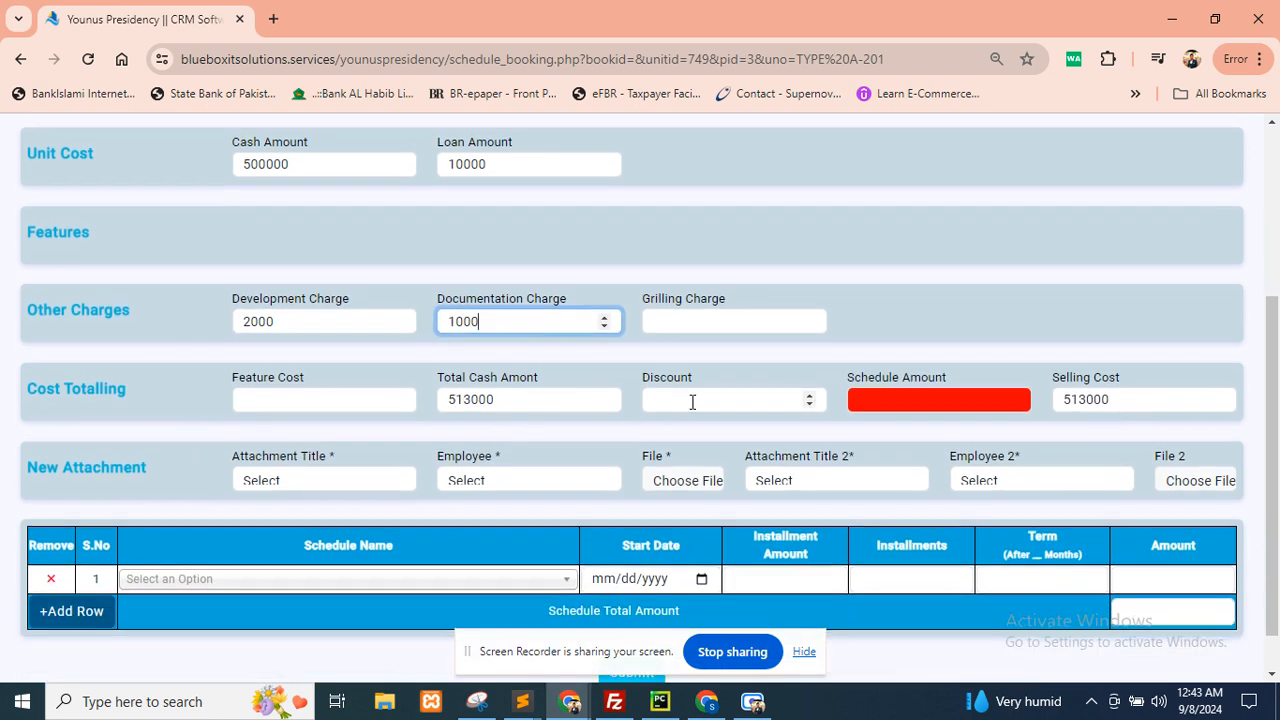
text(5000)
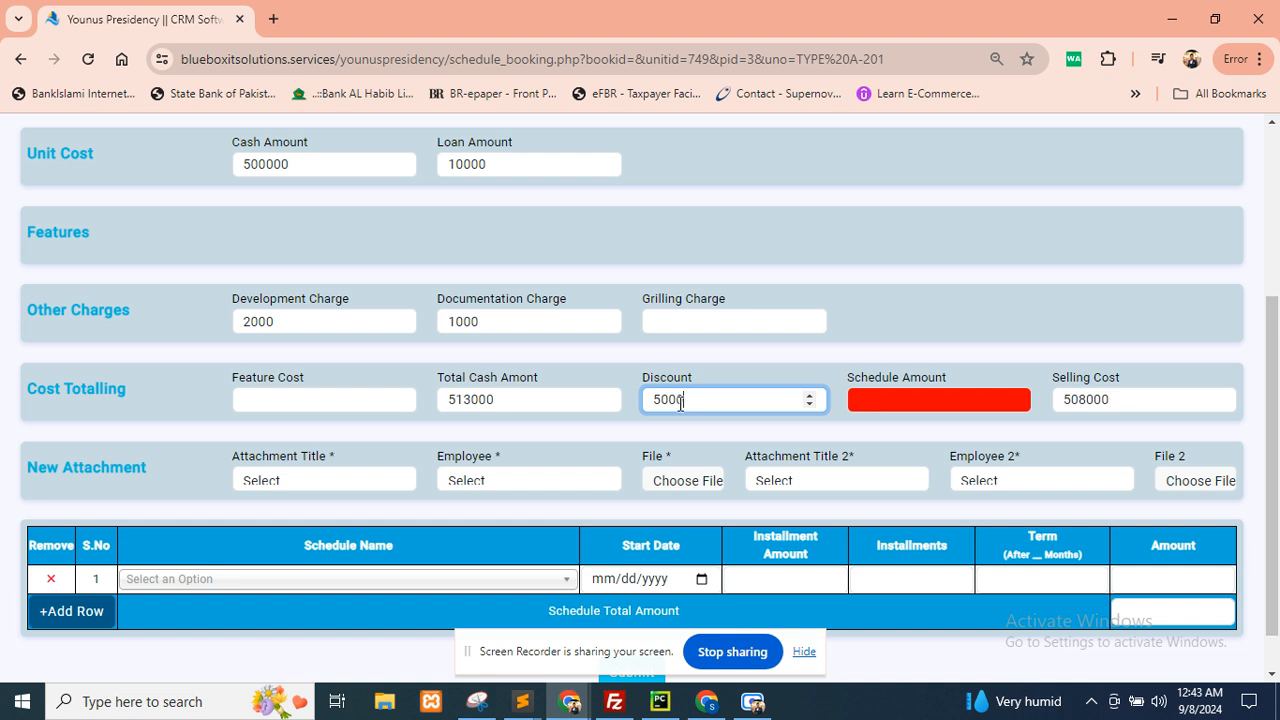
Fill the first schedule row with MONTHLY INSTALLMENT COLLECTION, start date 10/01/2024, installment amount 5000 and 36 installments.
scroll(654, 404, down, 1)
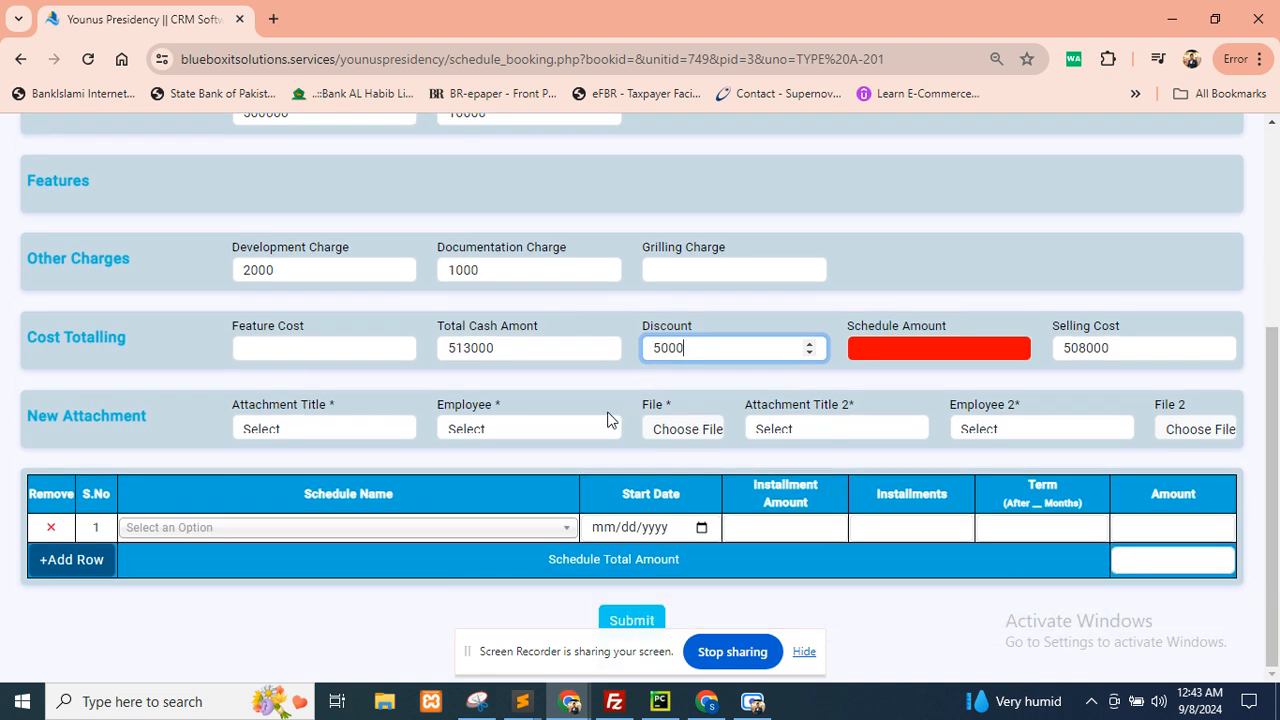
click(206, 528)
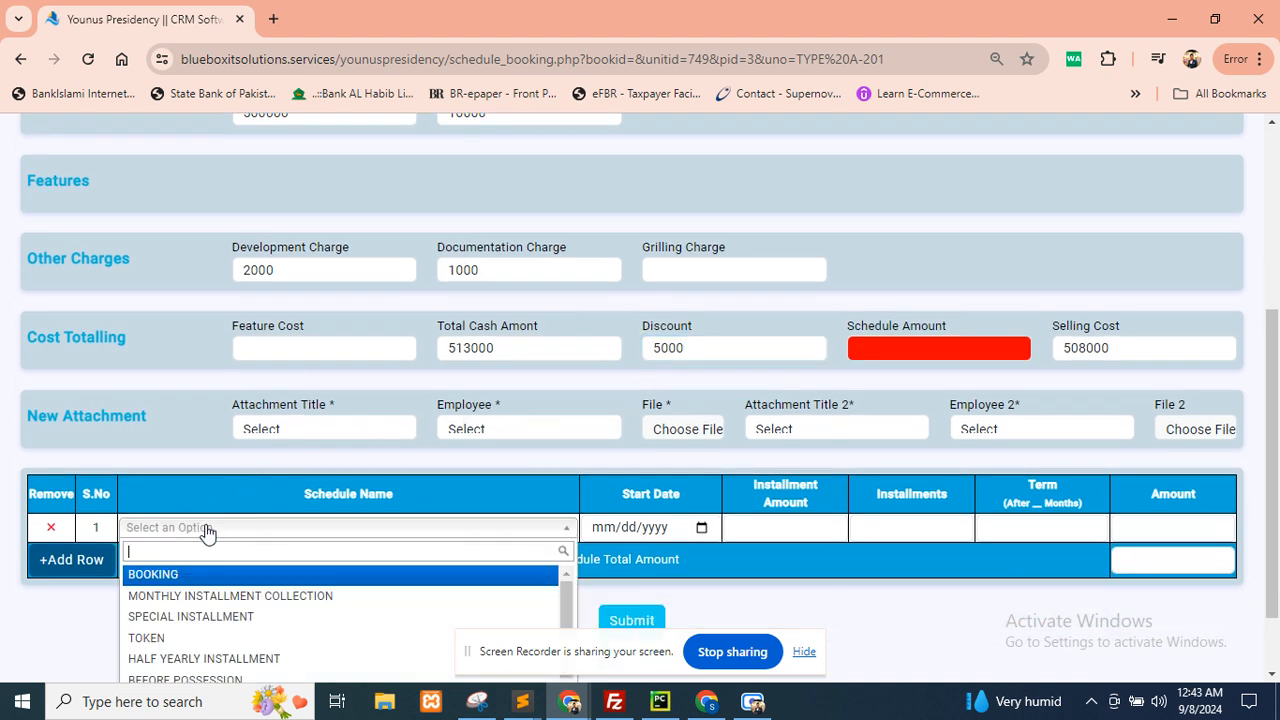
click(237, 598)
click(701, 528)
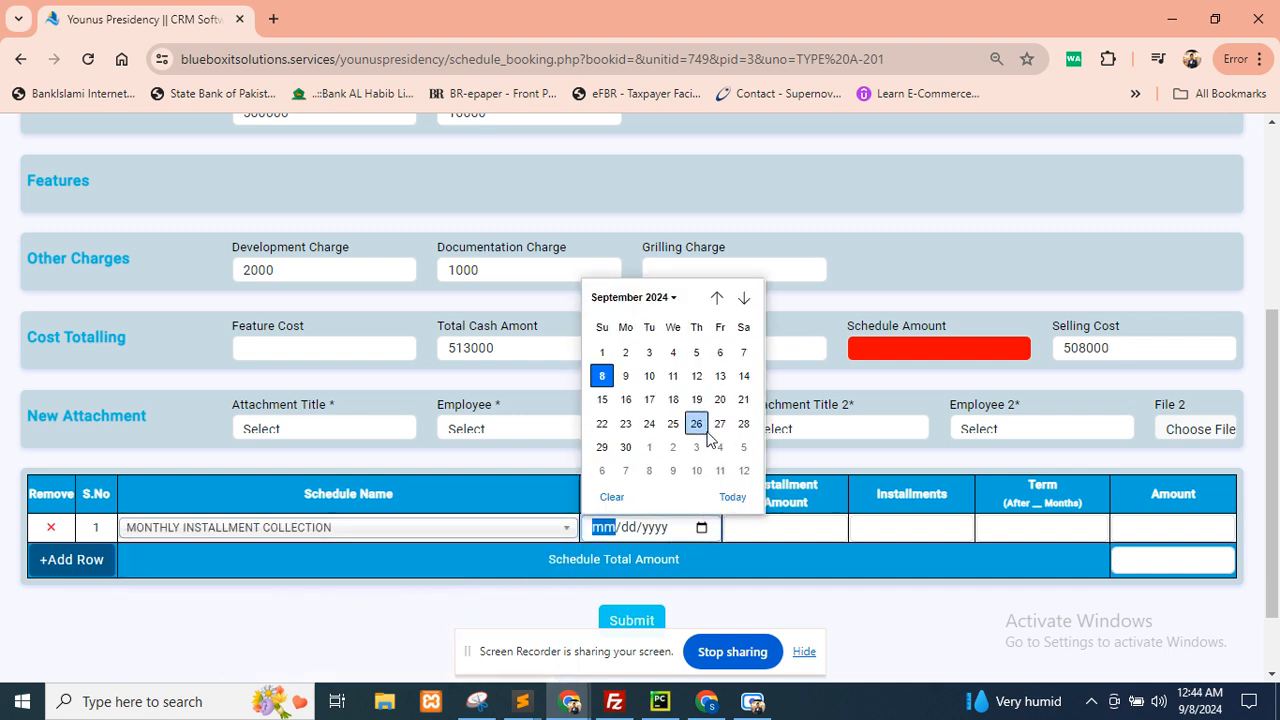
click(649, 450)
click(766, 528)
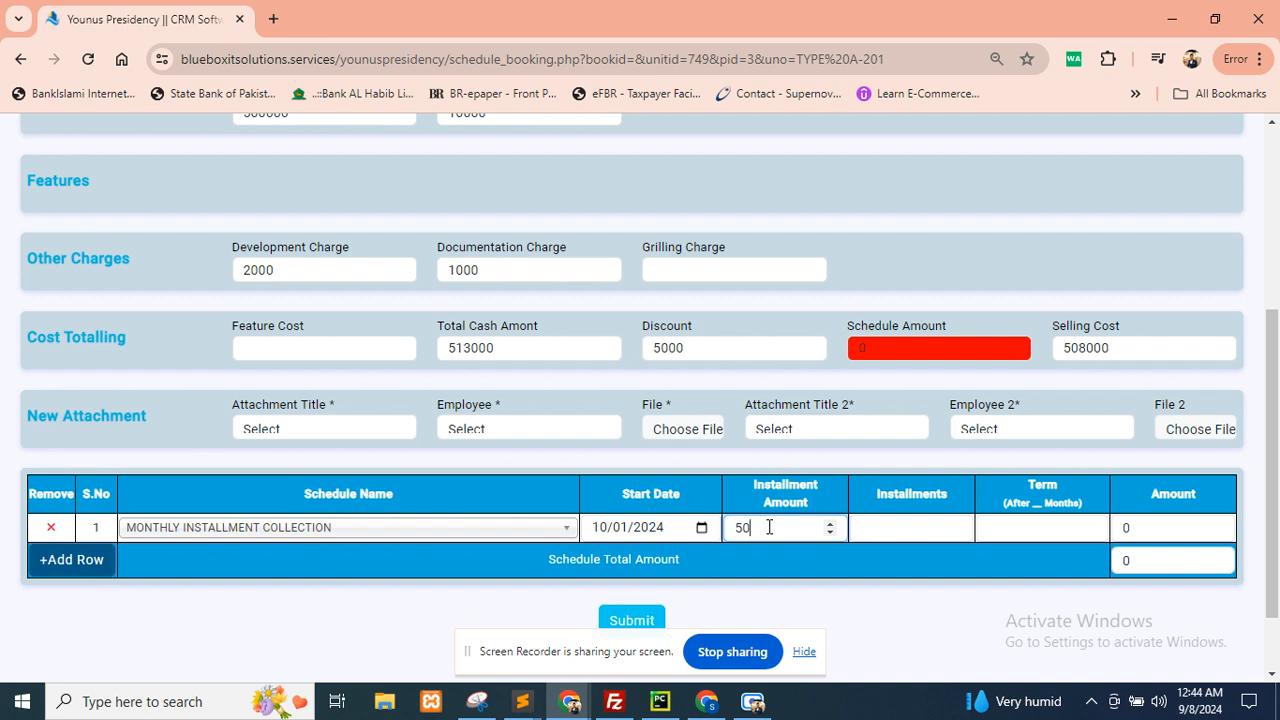
click(931, 528)
text(36)
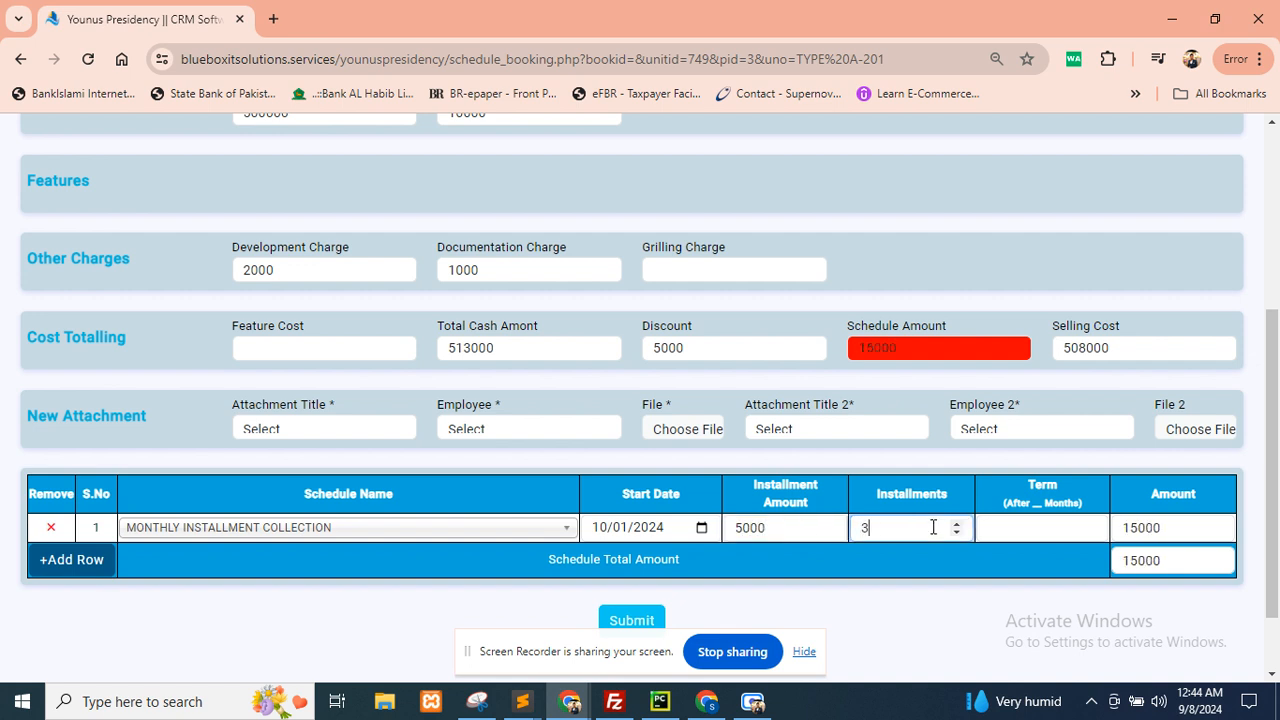
Add a second schedule row for HALF YEARLY INSTALLMENT with the start date 12/01/2024.
scroll(631, 535, down, 1)
click(88, 478)
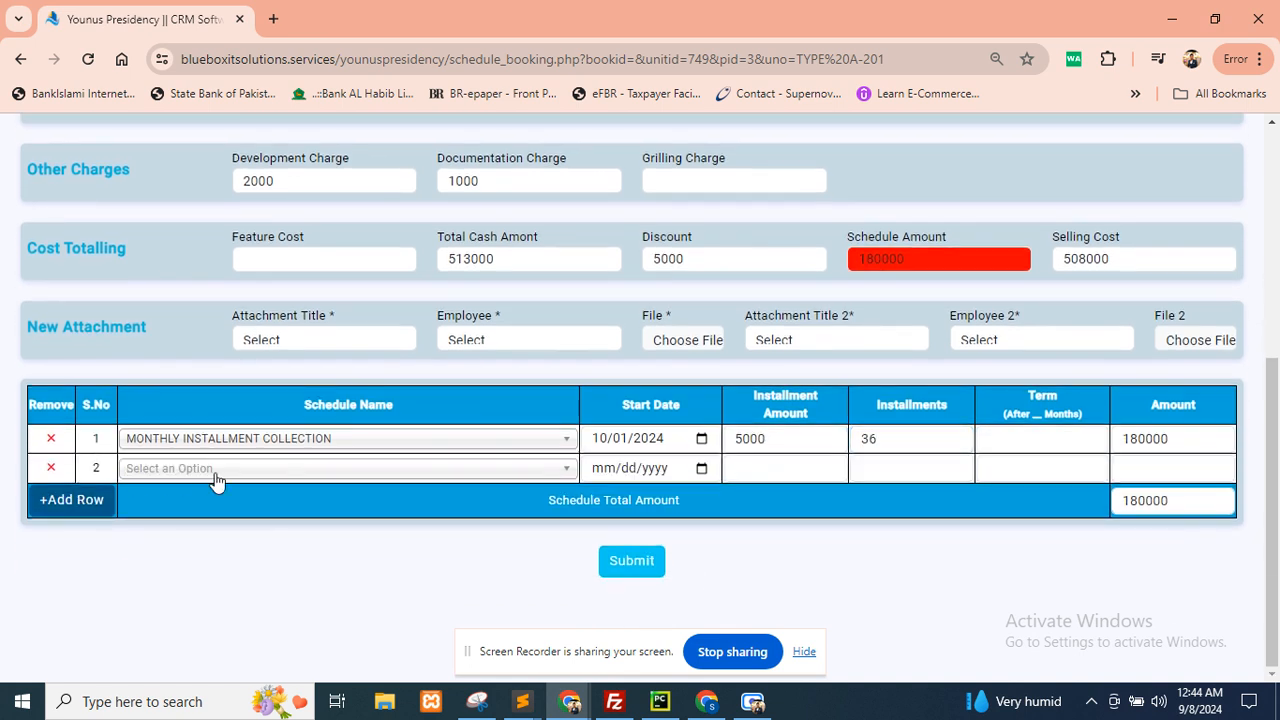
click(218, 470)
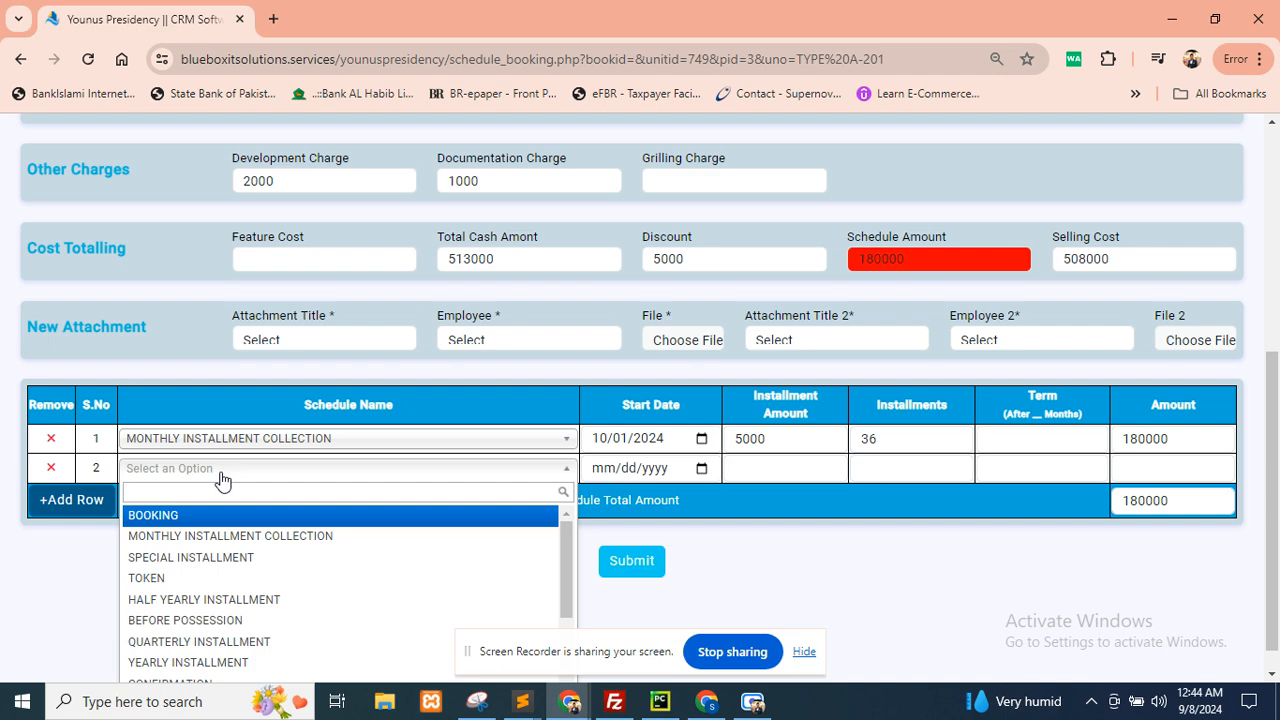
click(215, 599)
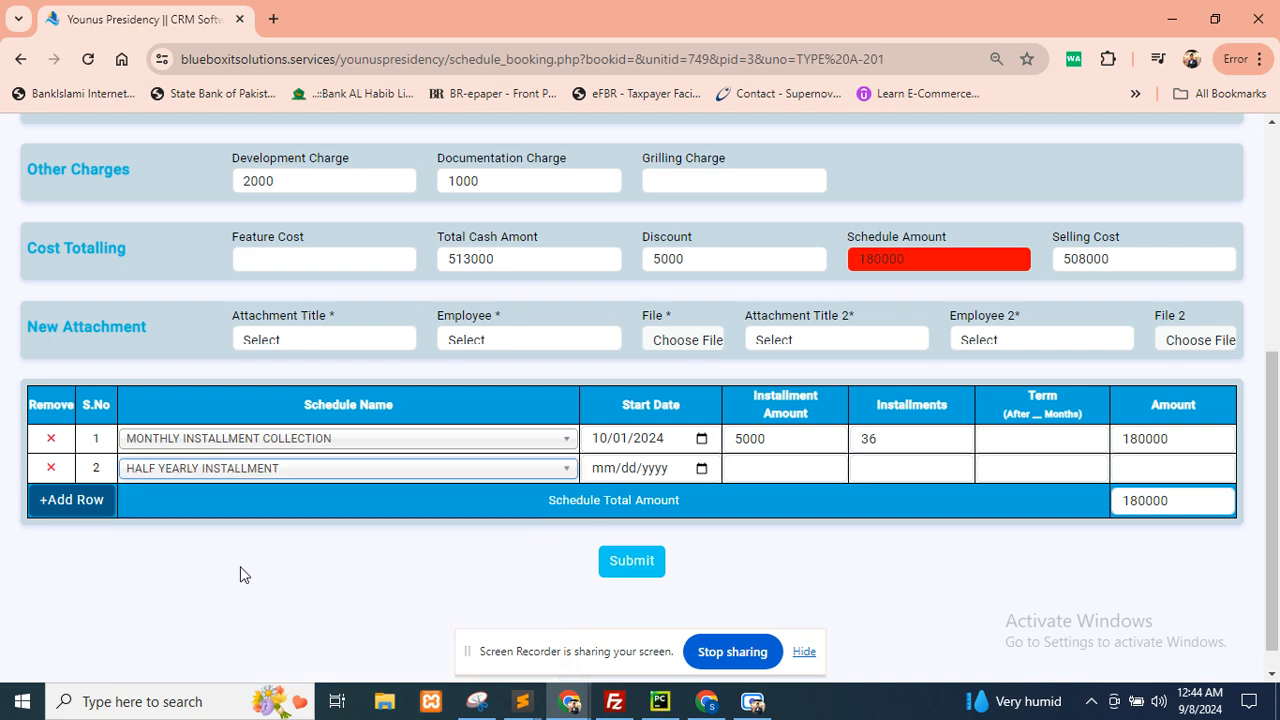
click(701, 468)
click(743, 237)
click(743, 237)
click(743, 237)
click(602, 317)
Set the half-yearly row's installment amount to 52000 and its number of installments to 3.
click(762, 461)
text(52000)
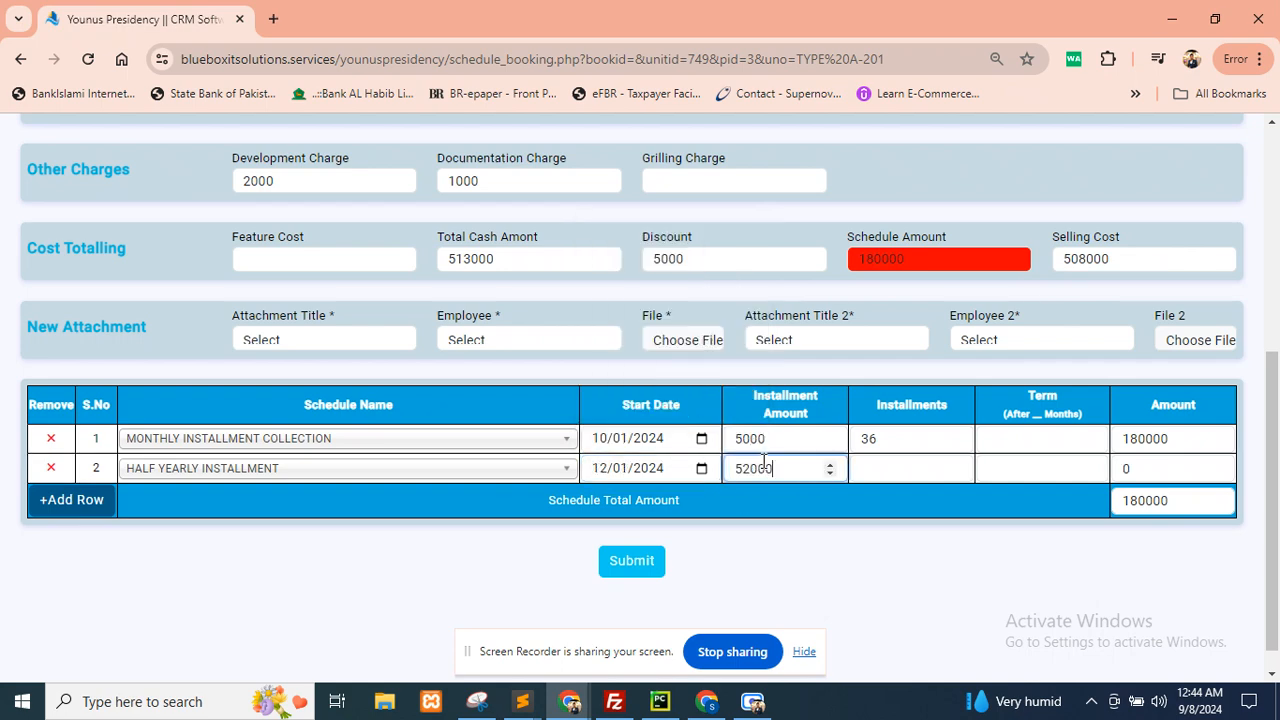
click(883, 466)
text(3)
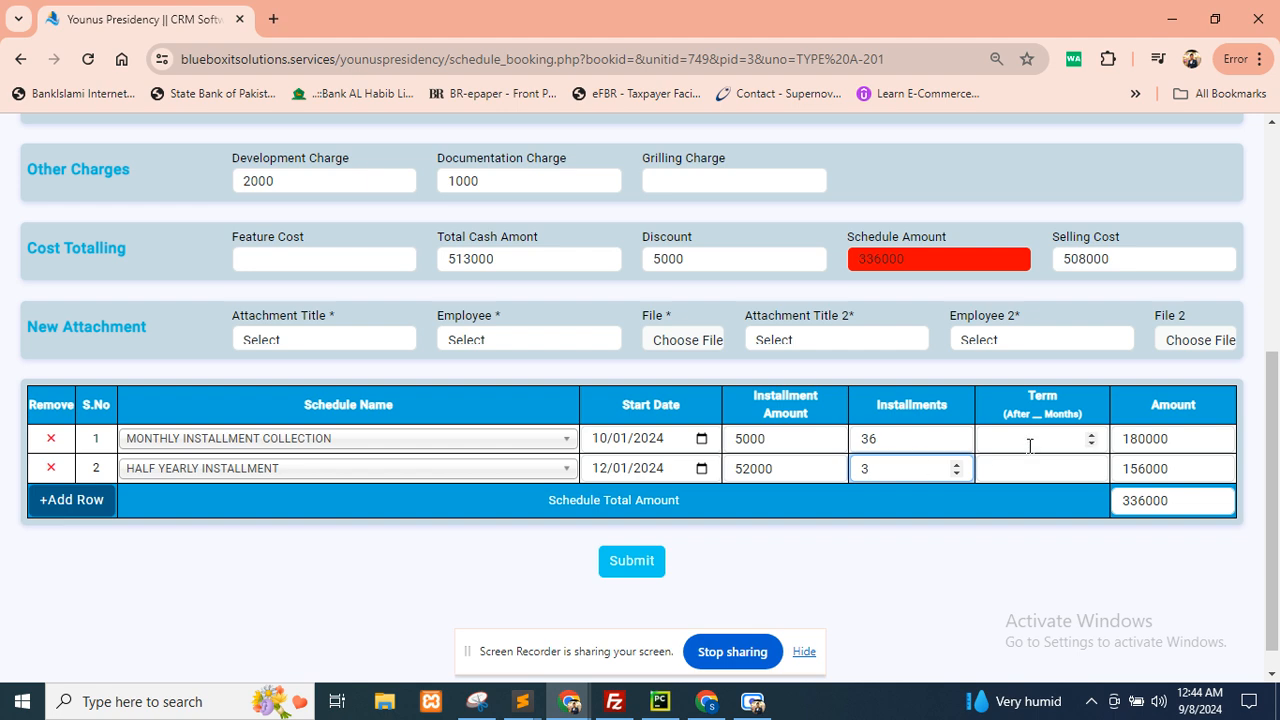
Open the payments page of TYPE A-201 and bring up a blank receipt voucher for adding a payment.
scroll(659, 358, up, 5)
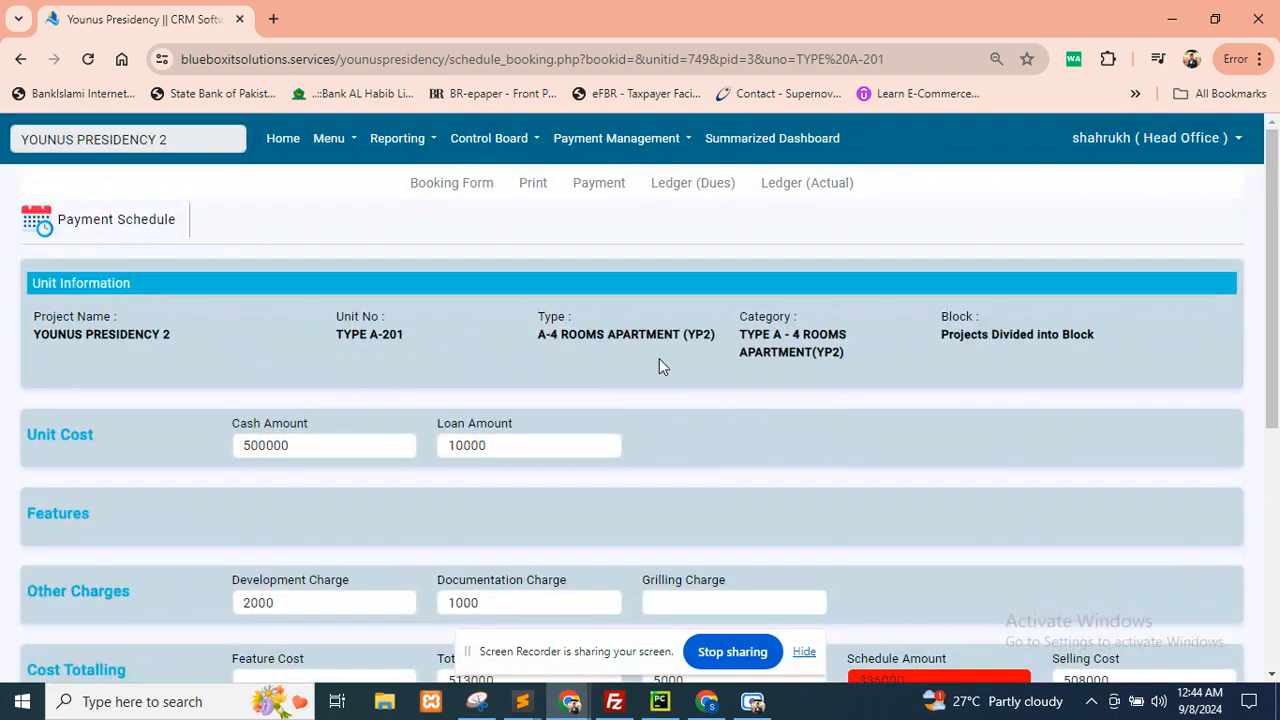
click(599, 183)
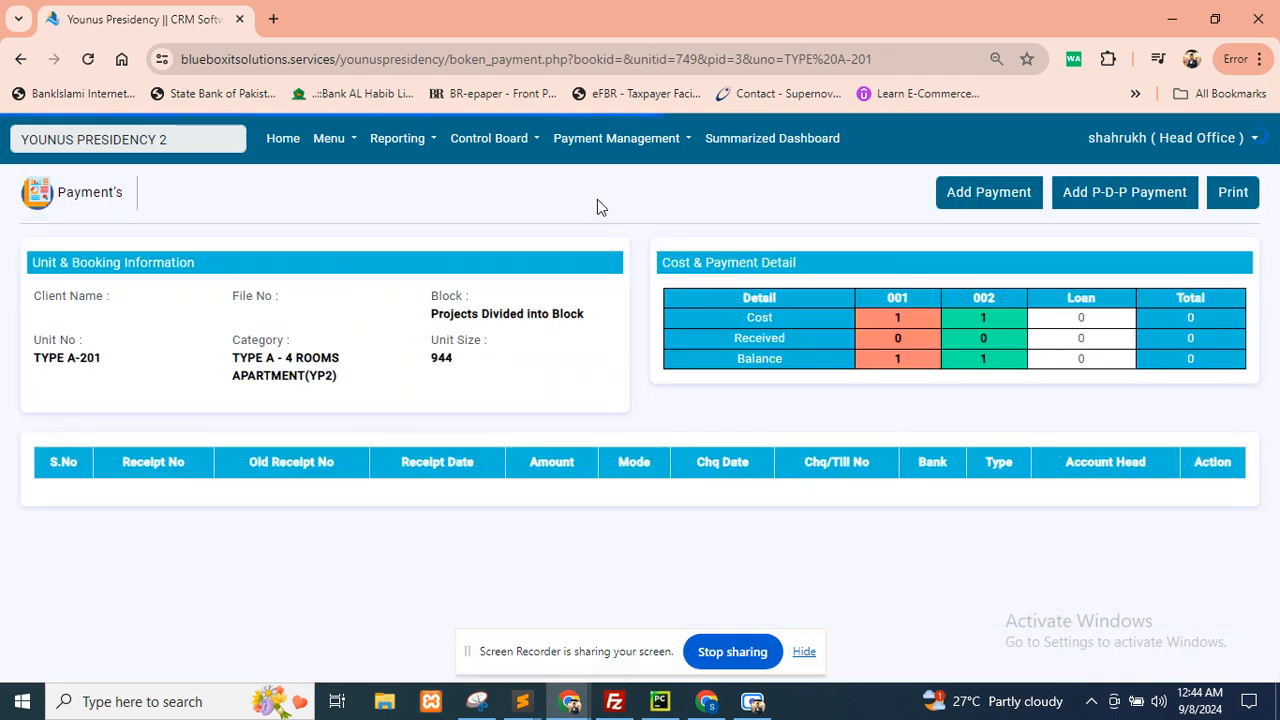
click(985, 195)
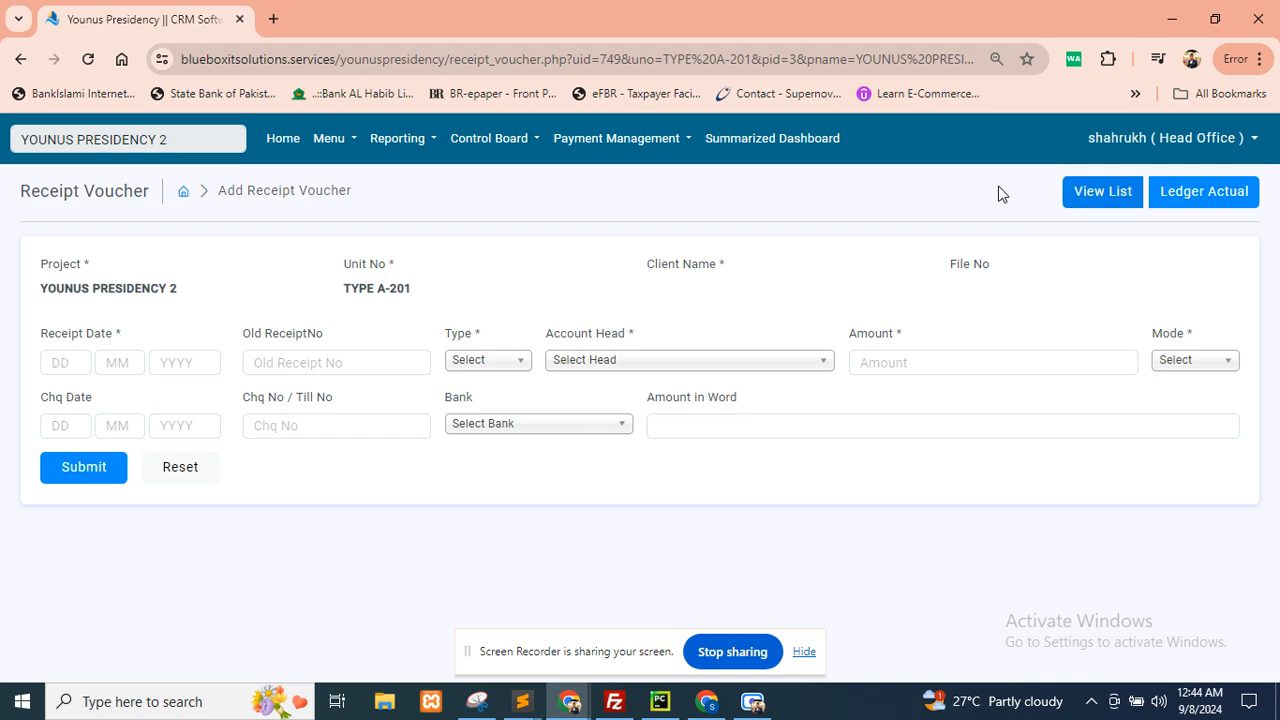
Go to the unit detail list and open the booking record of the booked ground shop G-2.
click(347, 140)
click(345, 222)
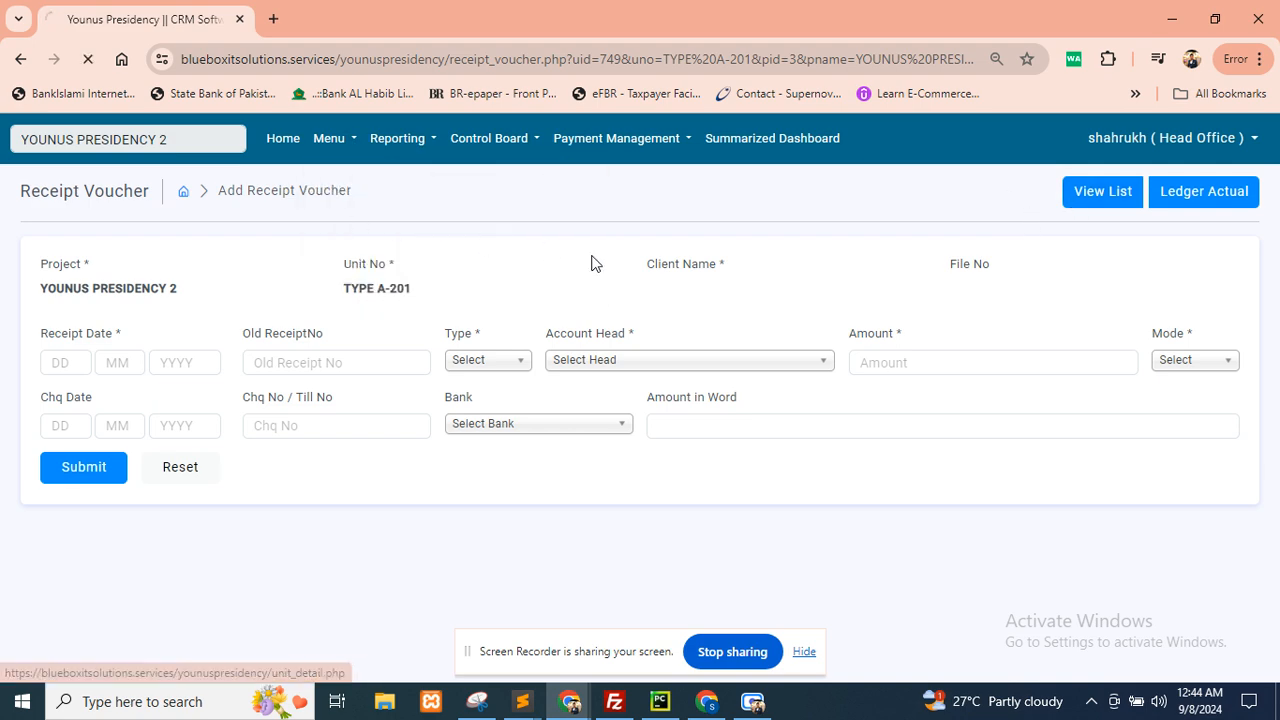
scroll(650, 400, down, 5)
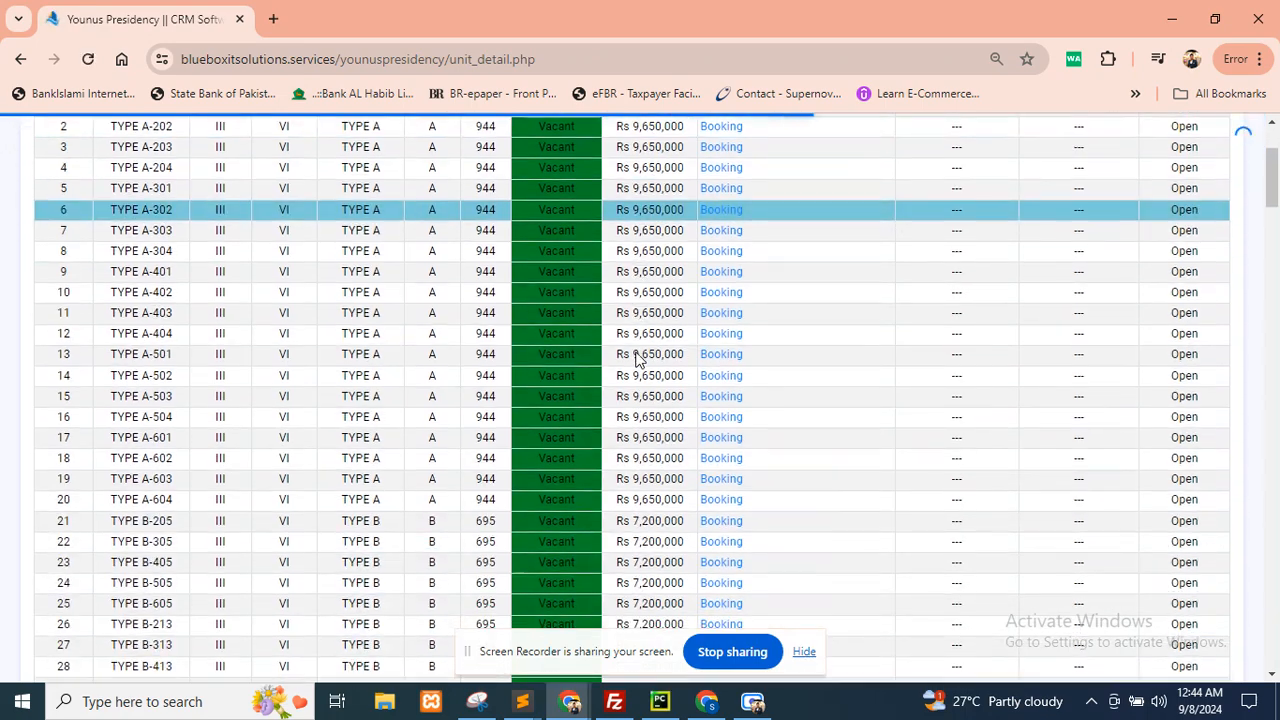
click(720, 470)
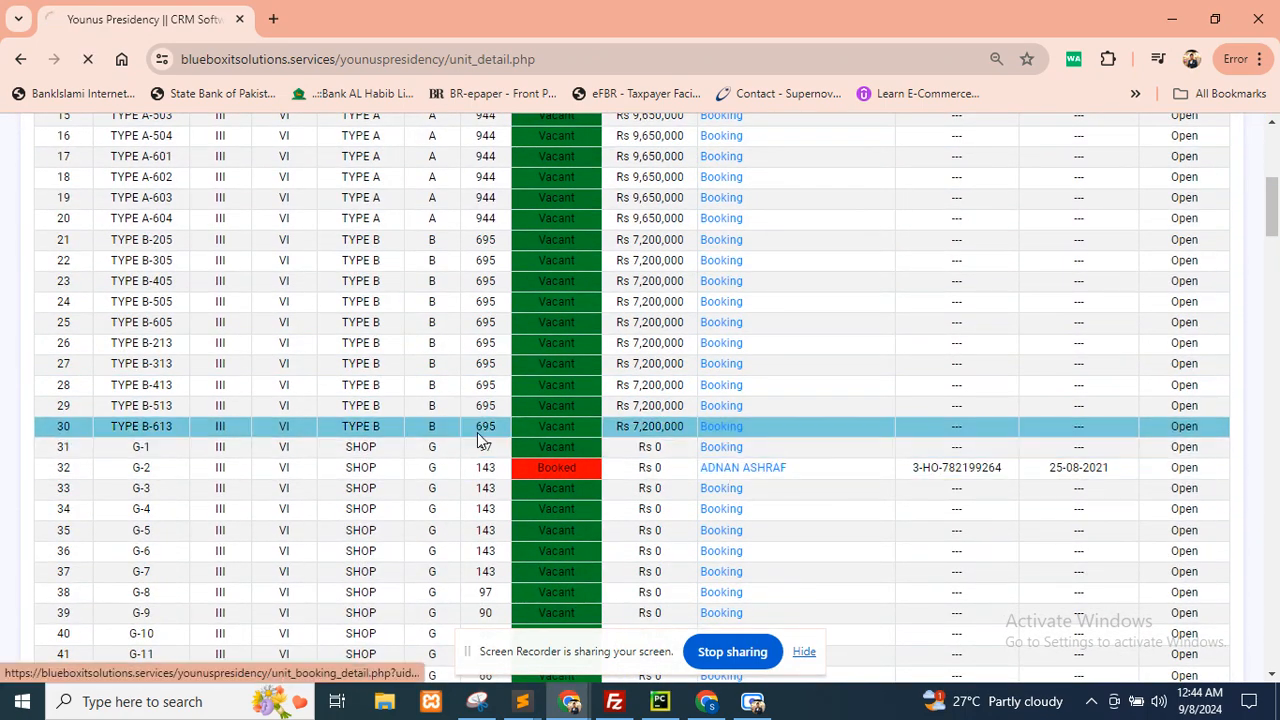
scroll(398, 435, down, 2)
scroll(540, 461, down, 4)
scroll(520, 449, up, 6)
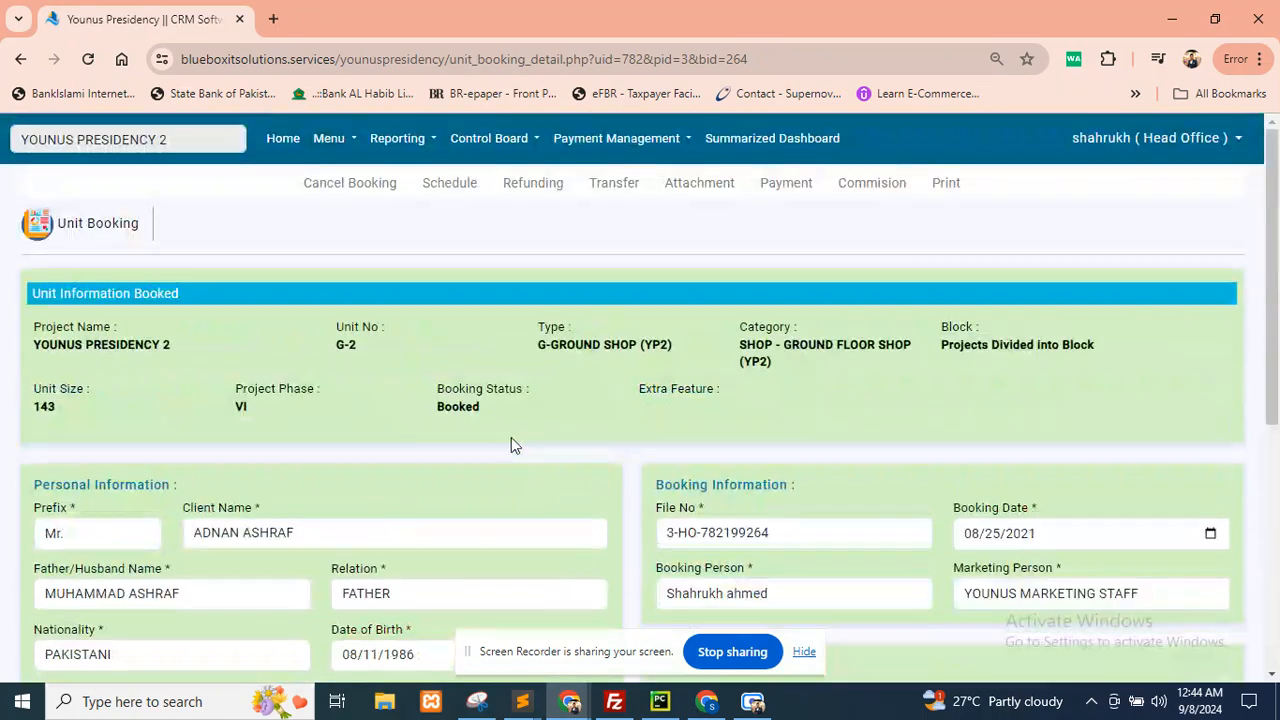
Open the payment schedule of unit G-2 and review its cost totals and schedule rows.
click(445, 192)
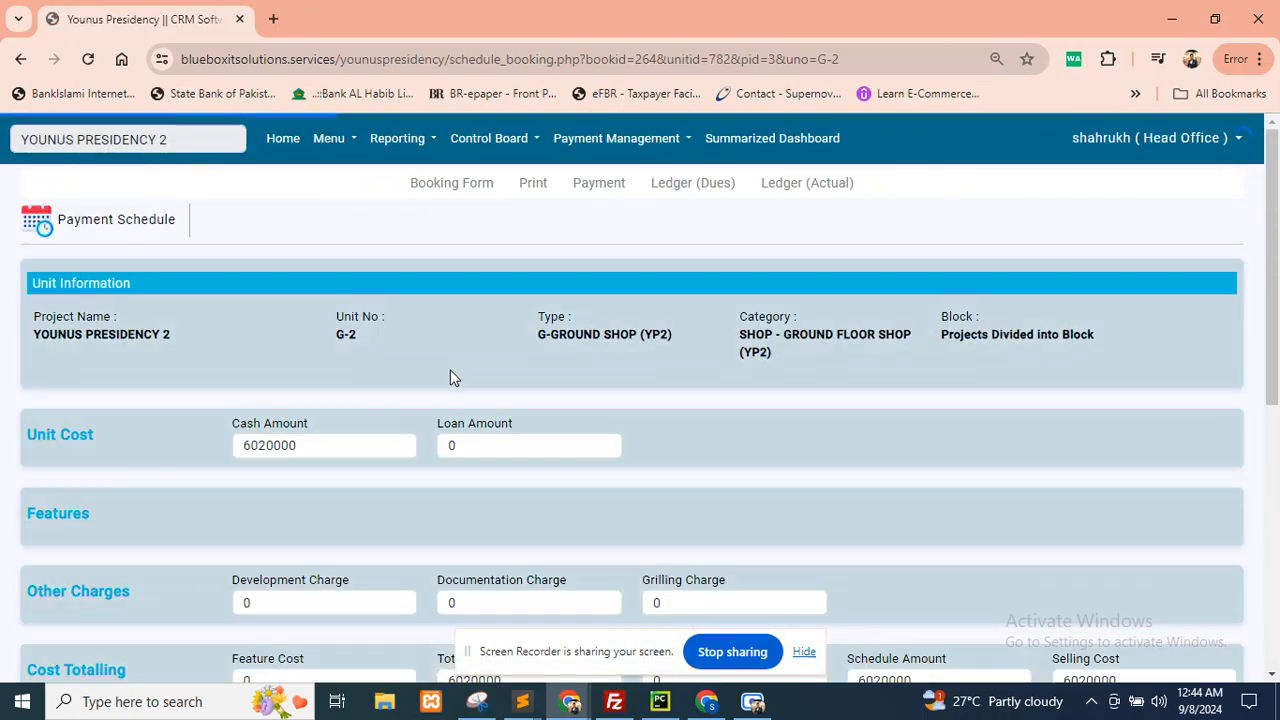
scroll(449, 372, down, 5)
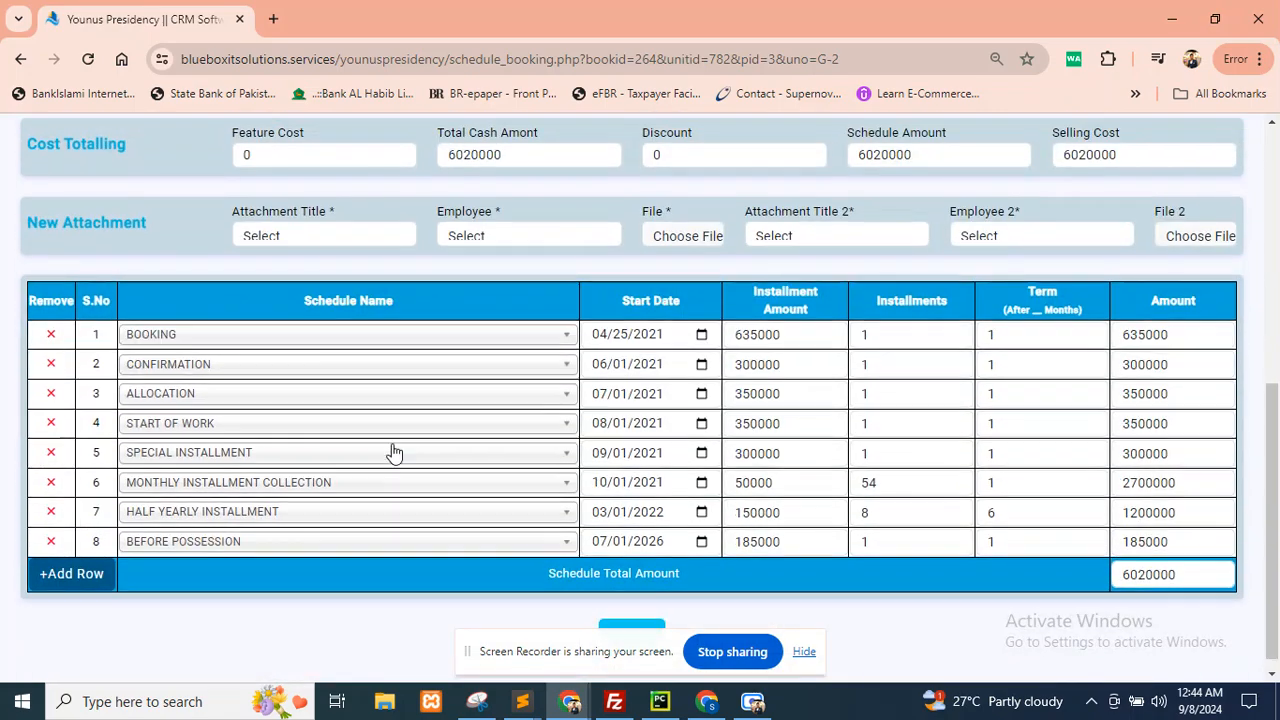
scroll(395, 445, up, 5)
Preview the printout of G-2's payment schedule, cancel printing and return to the schedule page.
click(531, 186)
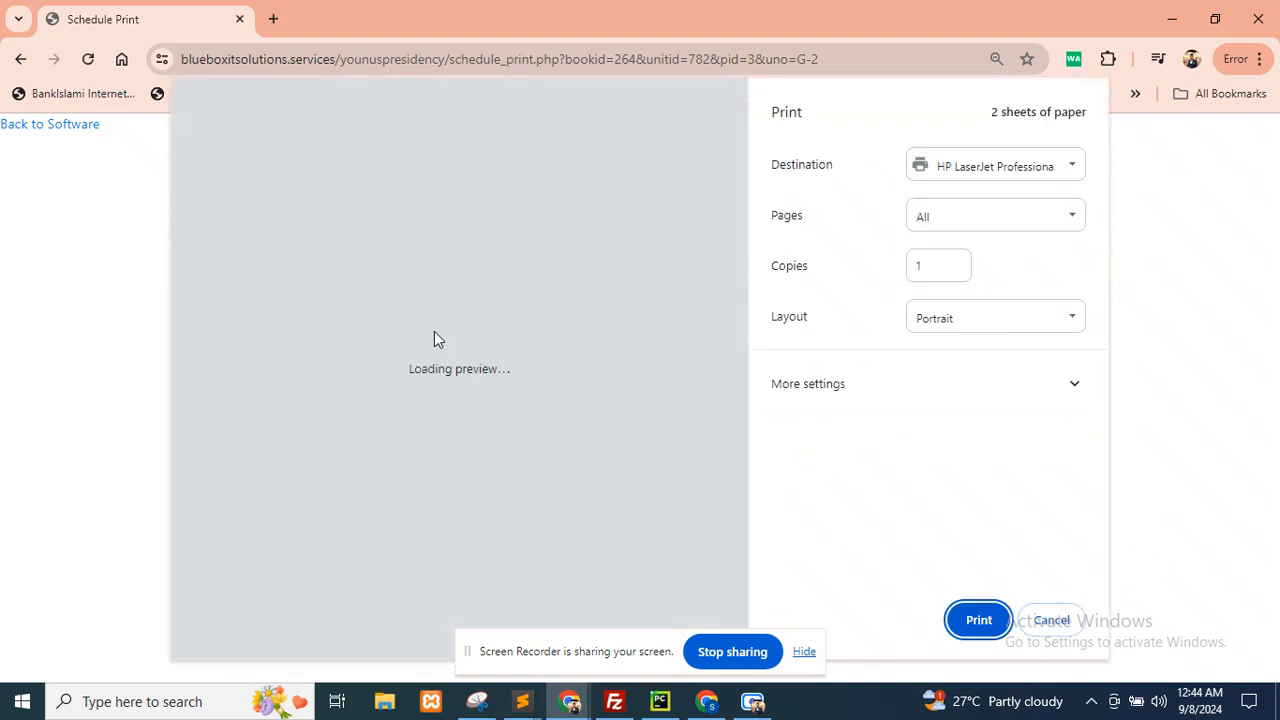
scroll(460, 346, down, 4)
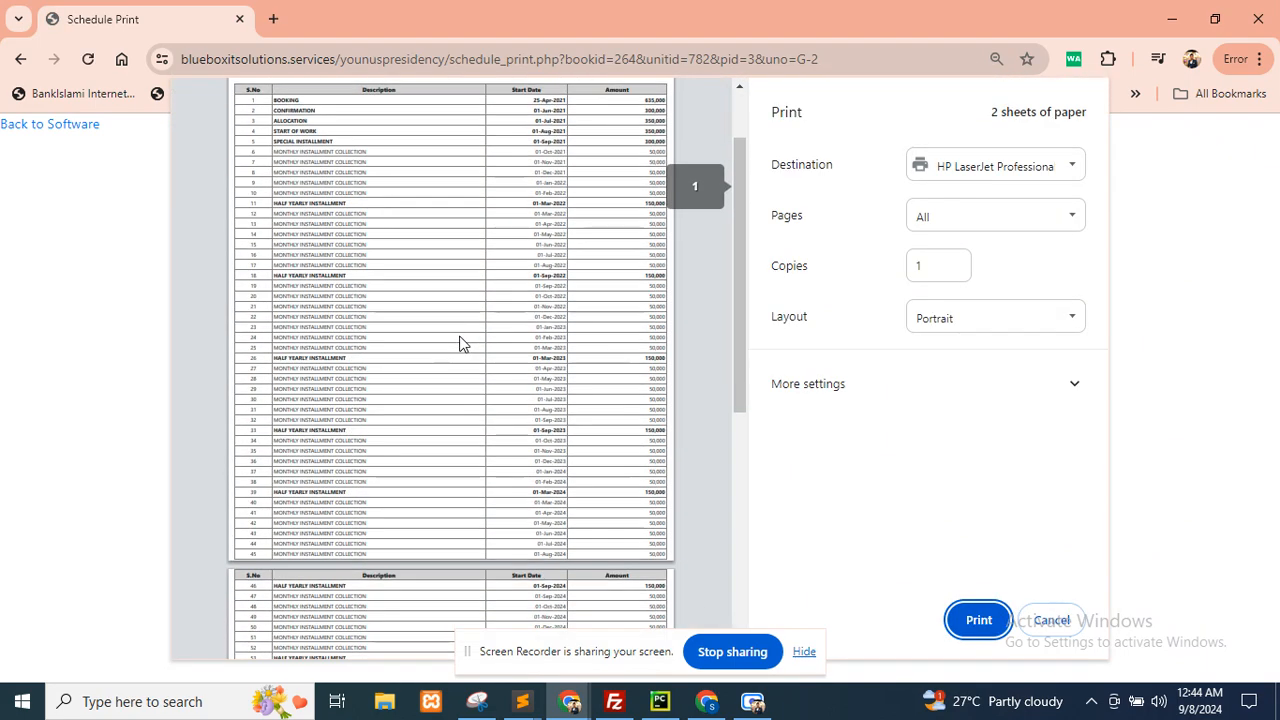
scroll(461, 345, up, 5)
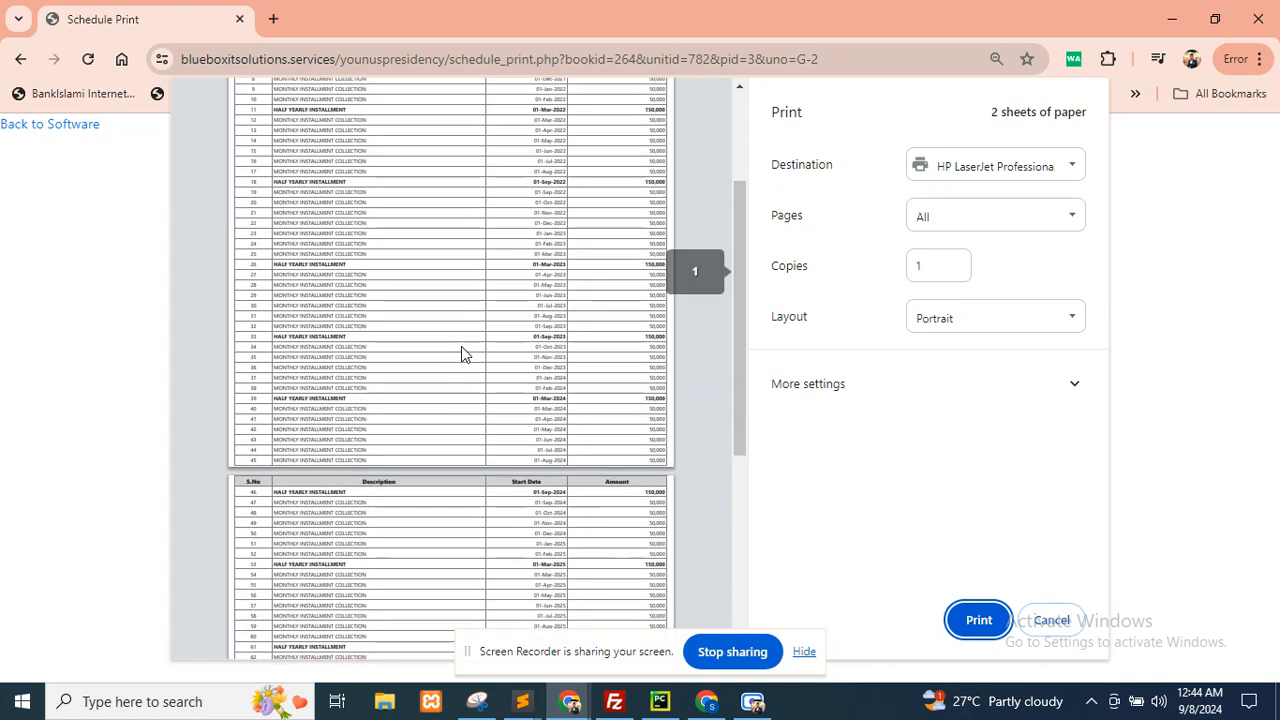
click(1051, 620)
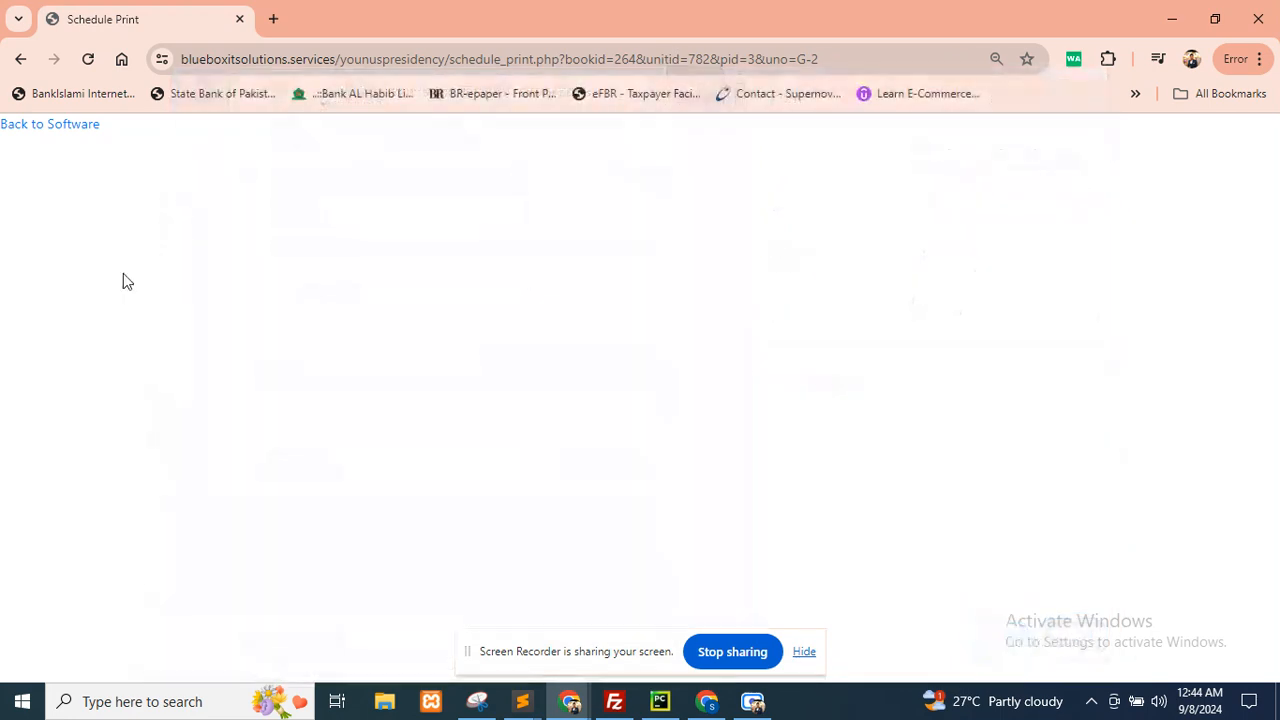
click(48, 125)
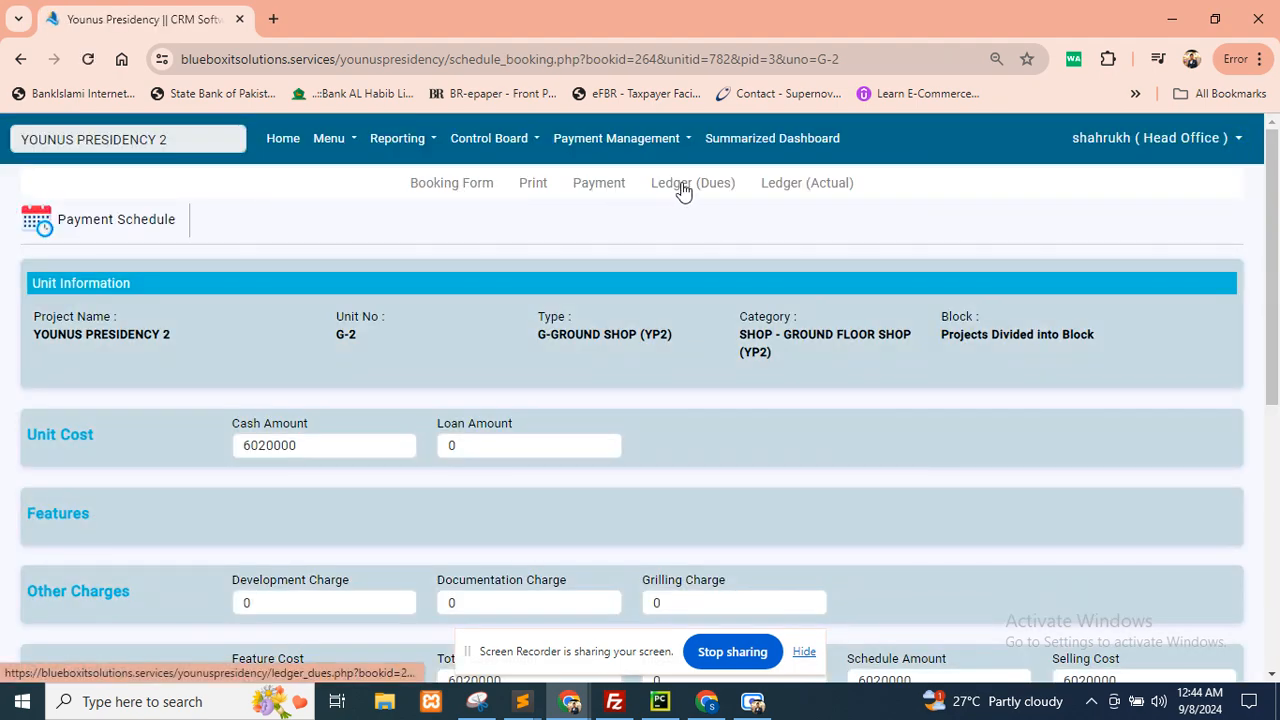
Open the dues ledger of unit G-2 and look through its installments down to the total row.
click(700, 185)
scroll(683, 314, down, 2)
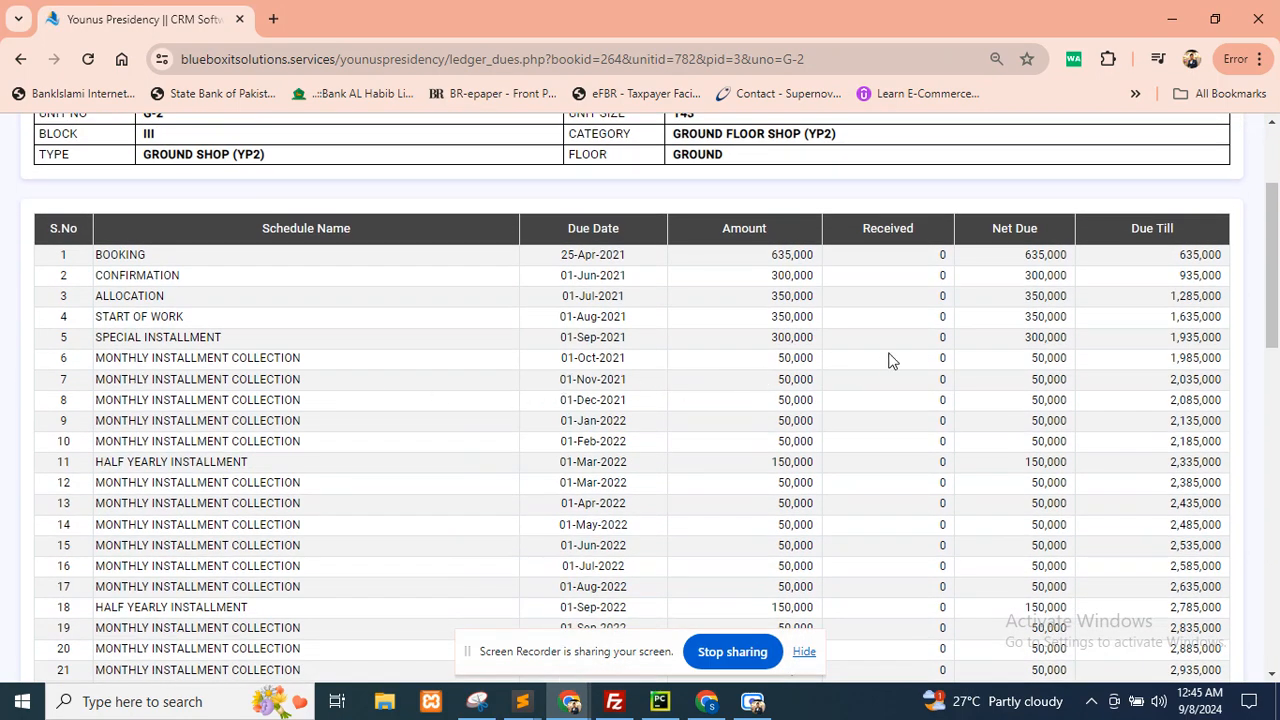
scroll(920, 320, down, 10)
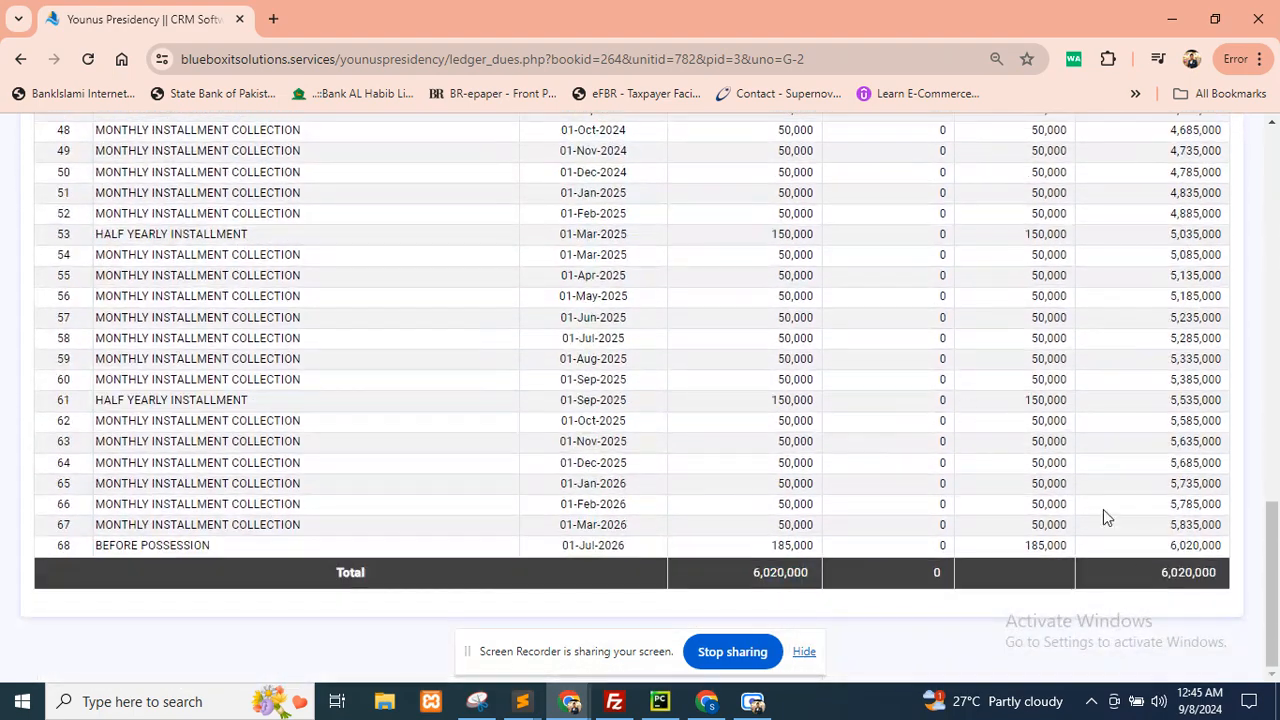
scroll(766, 360, up, 12)
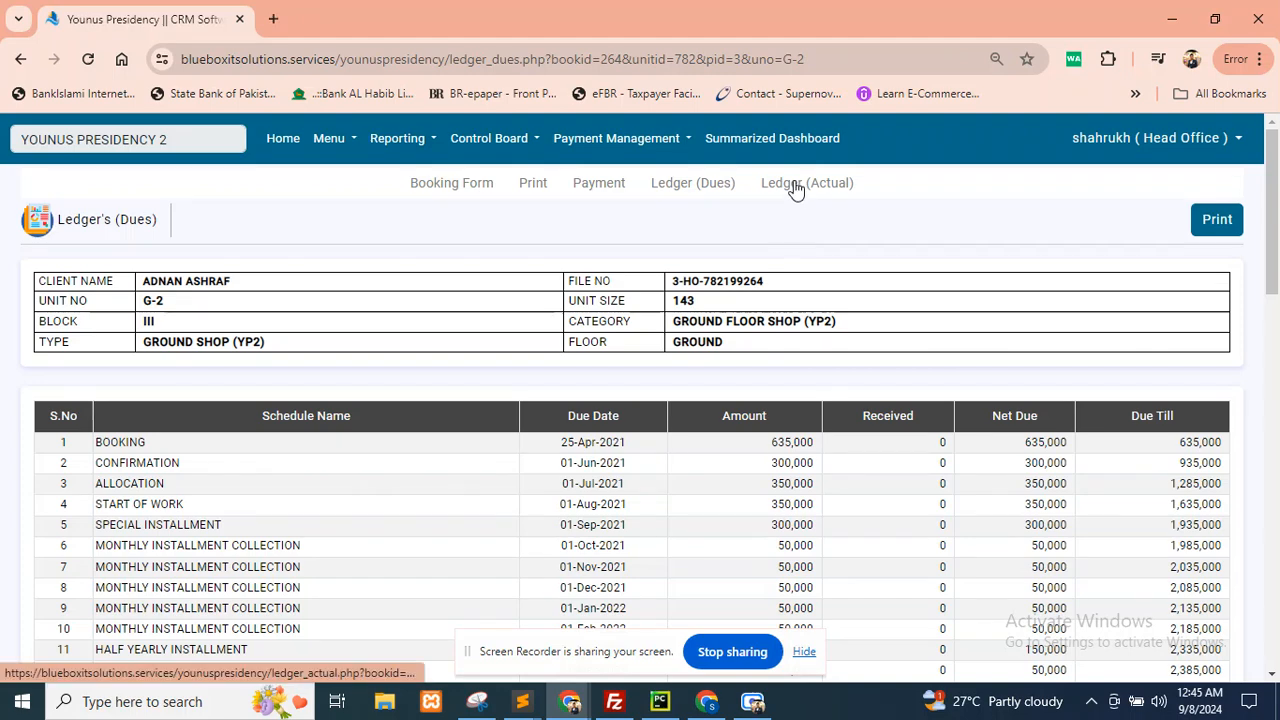
Open the actual ledger of unit G-2 and examine the monthly dues and the account head summary.
click(795, 188)
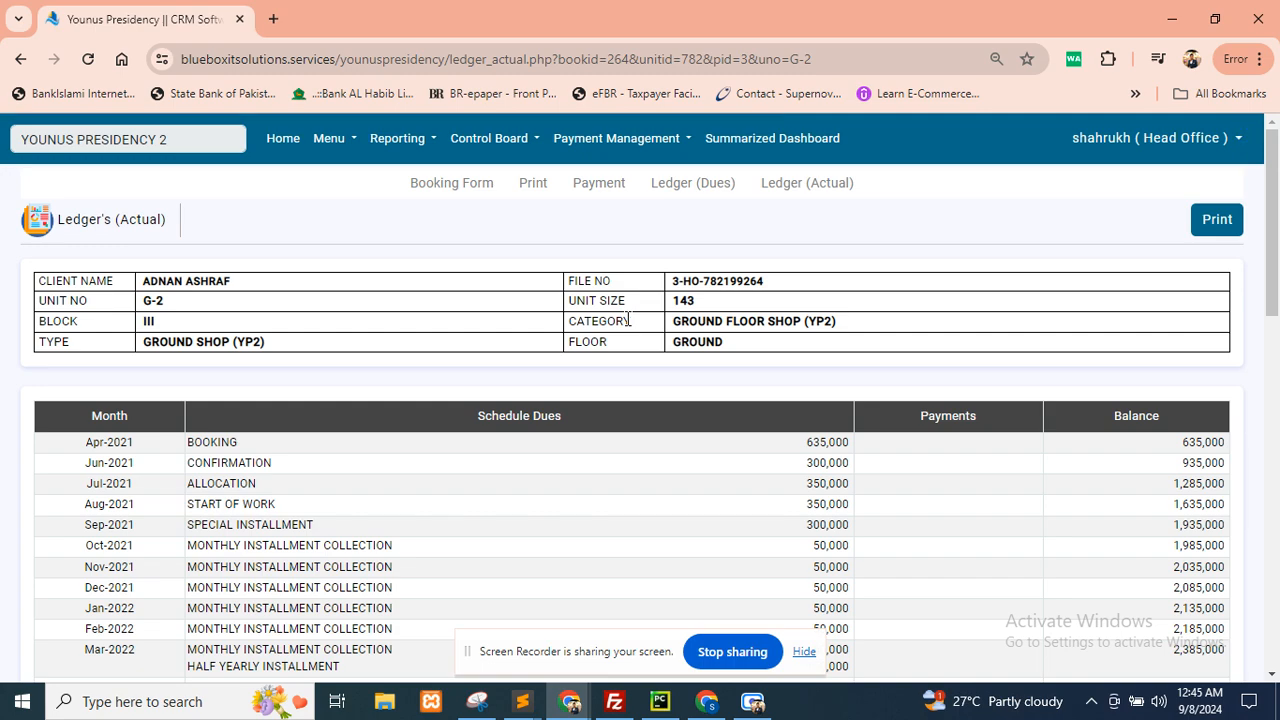
scroll(563, 374, down, 4)
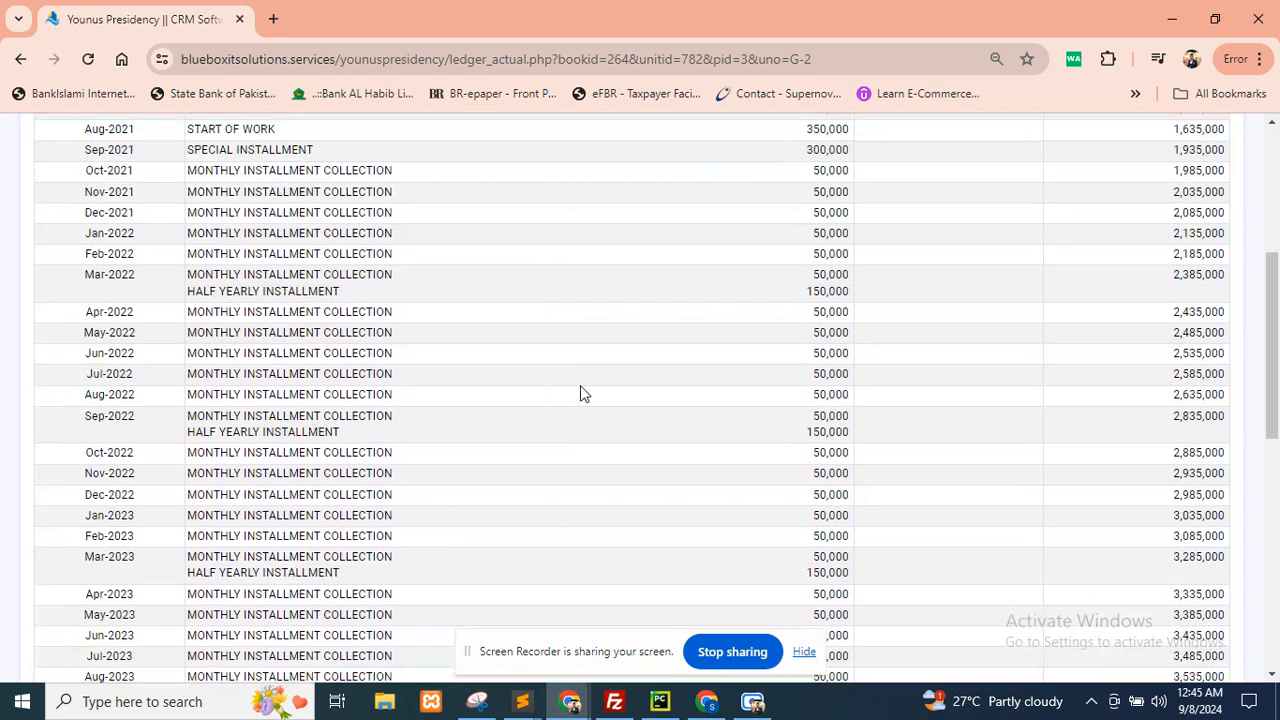
scroll(554, 391, up, 4)
scroll(594, 389, down, 1)
drag(804, 349, 830, 351)
drag(1273, 322, 1273, 631)
drag(17, 440, 155, 494)
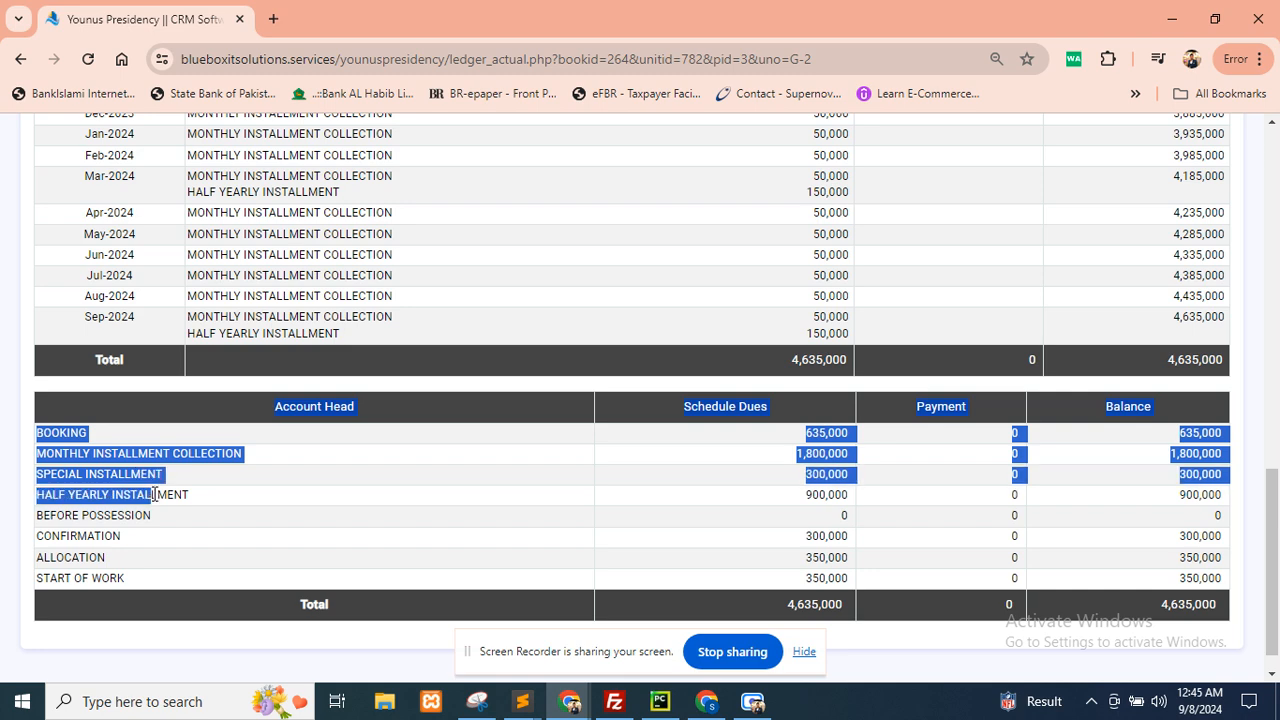
click(14, 486)
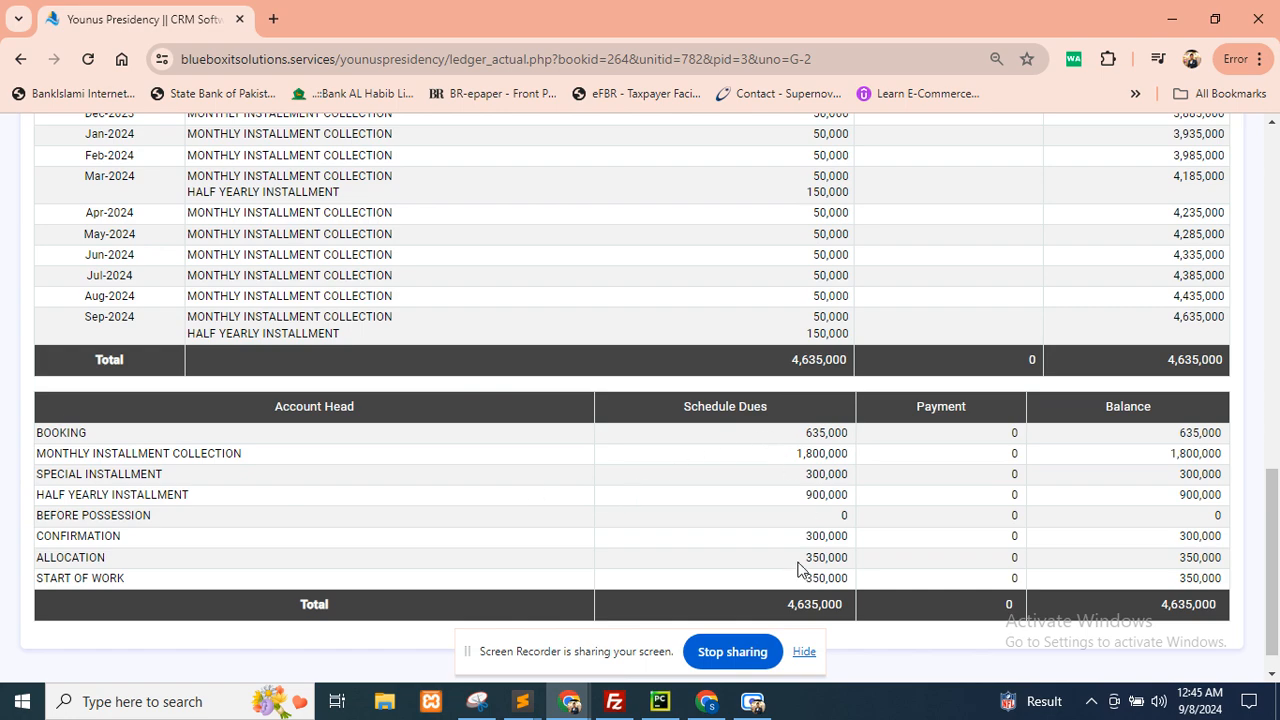
drag(1271, 560, 1271, 220)
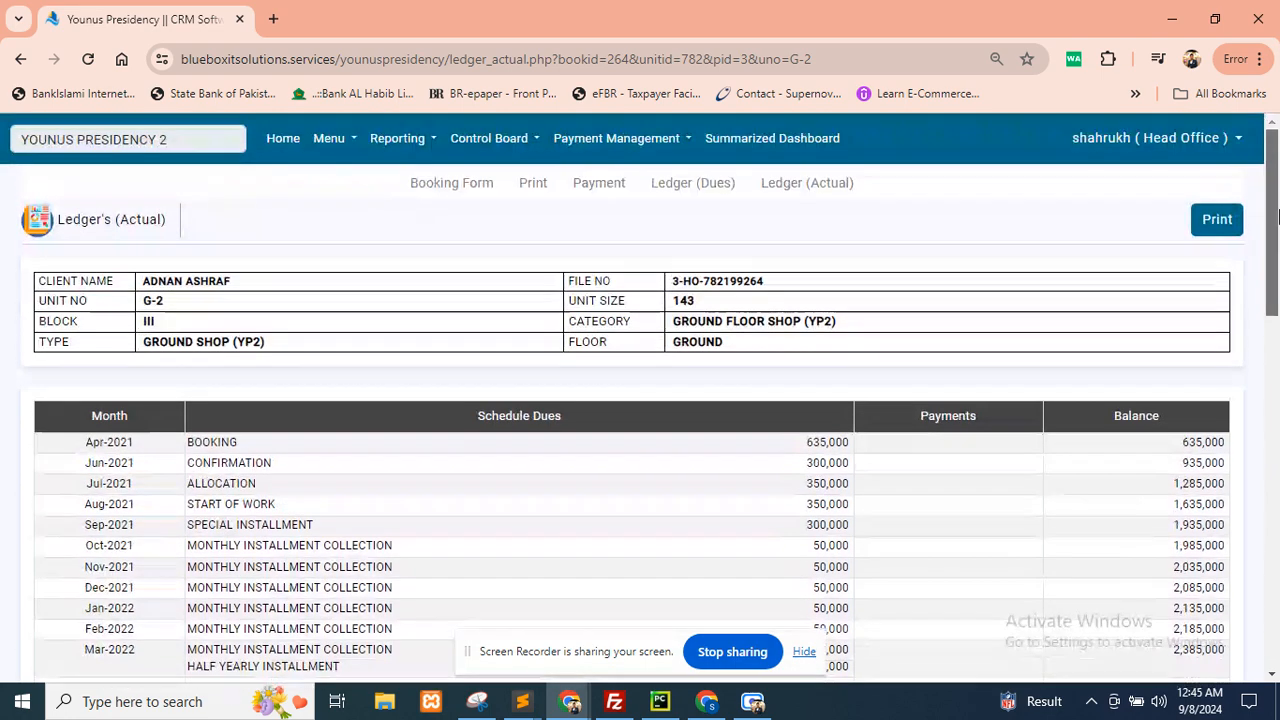
Open the unit search and search for units of type B - 4 Rooms Apartment.
click(331, 138)
click(343, 248)
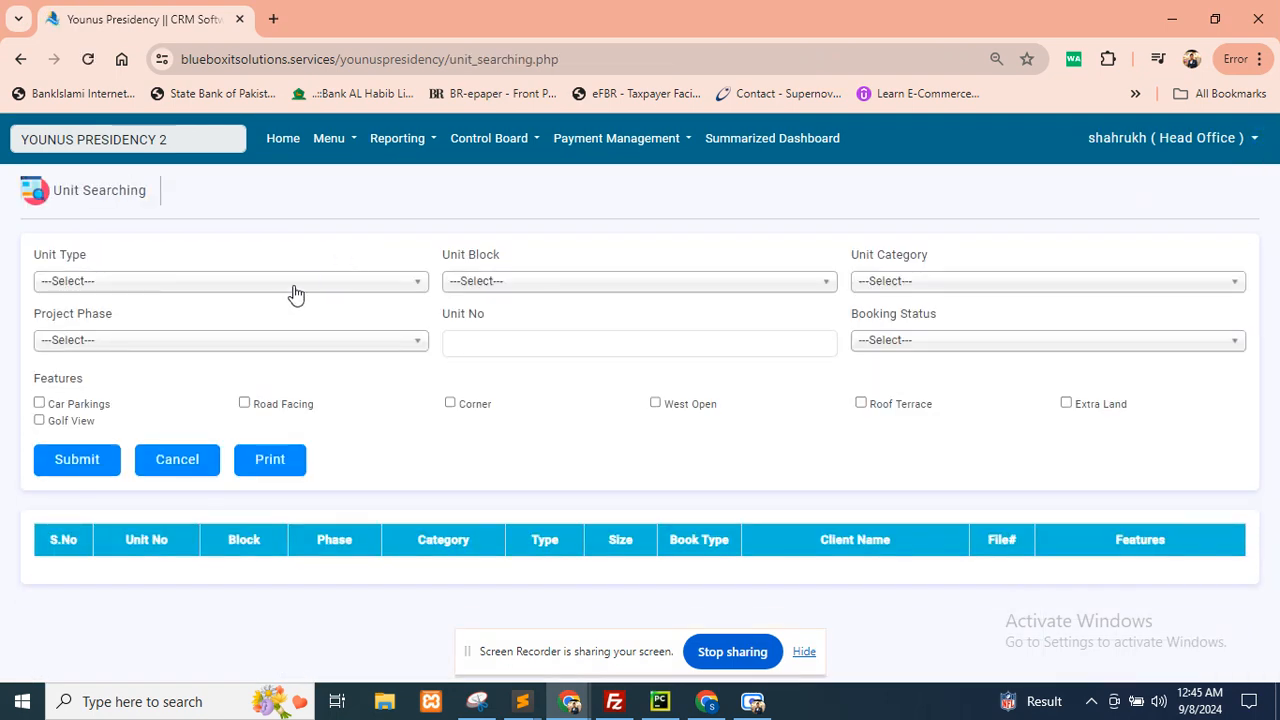
click(281, 288)
click(229, 371)
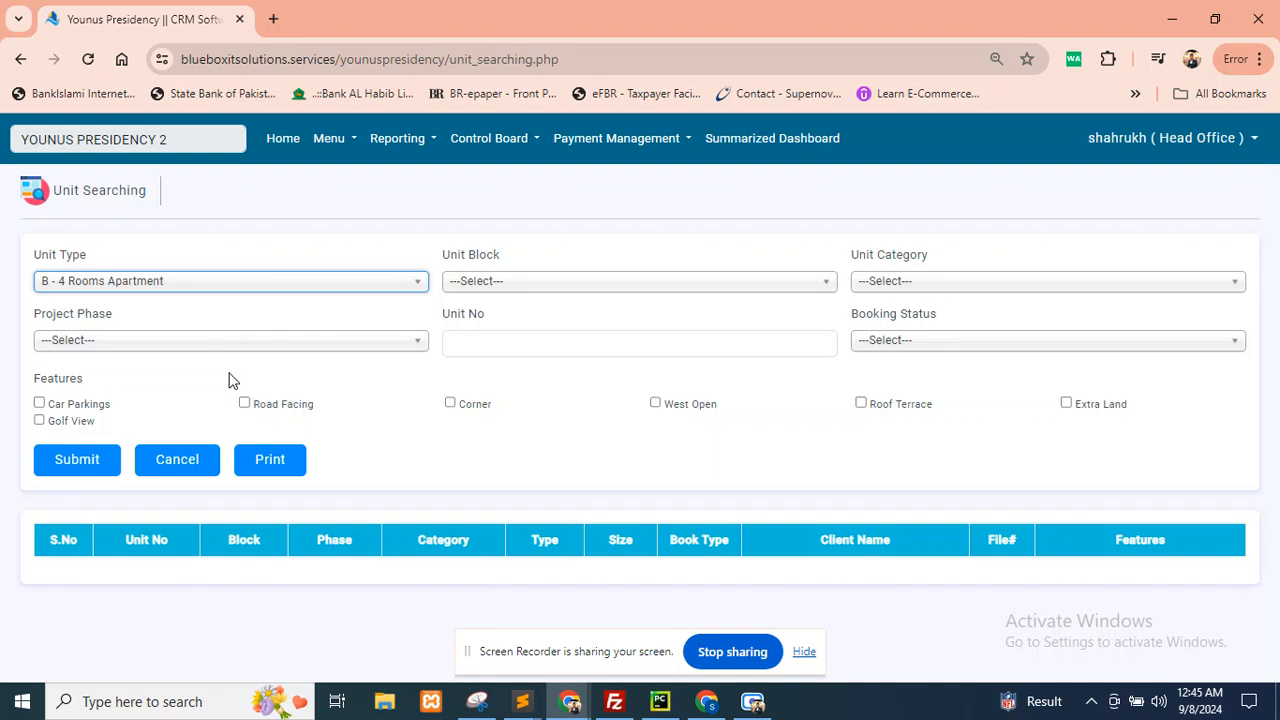
click(114, 458)
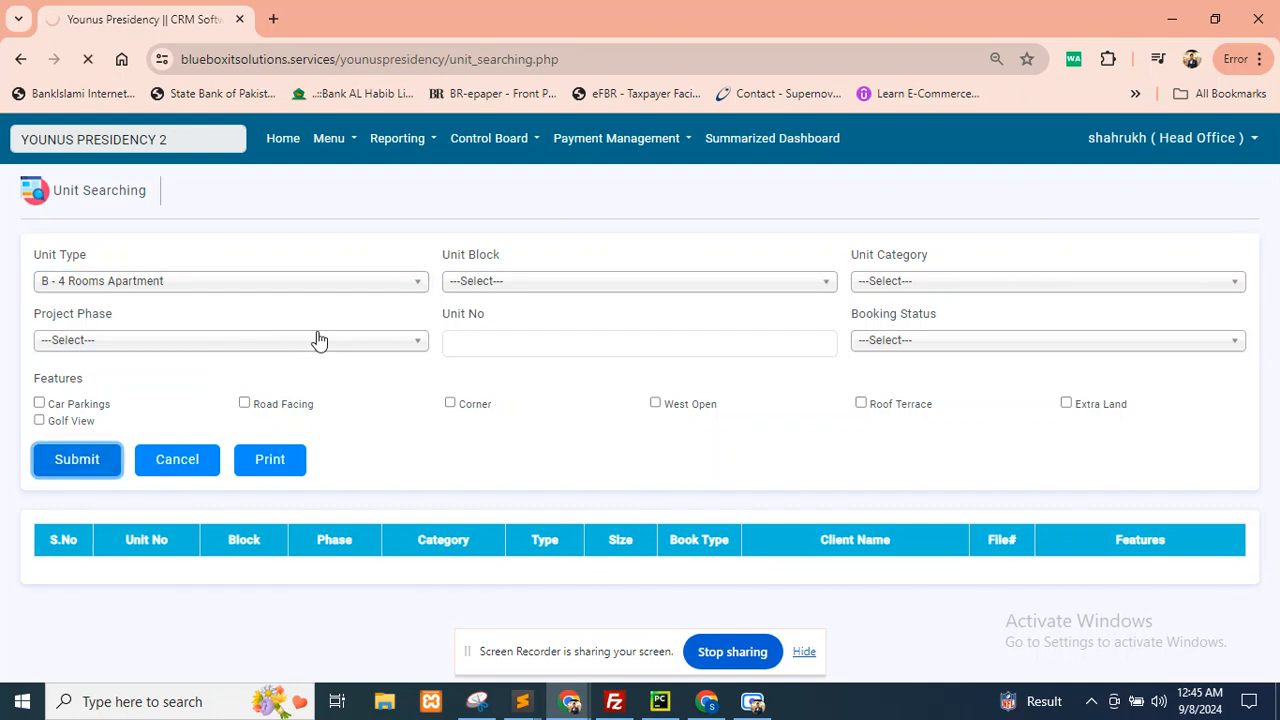
Open the client control board and search for unit number a-102.
click(410, 287)
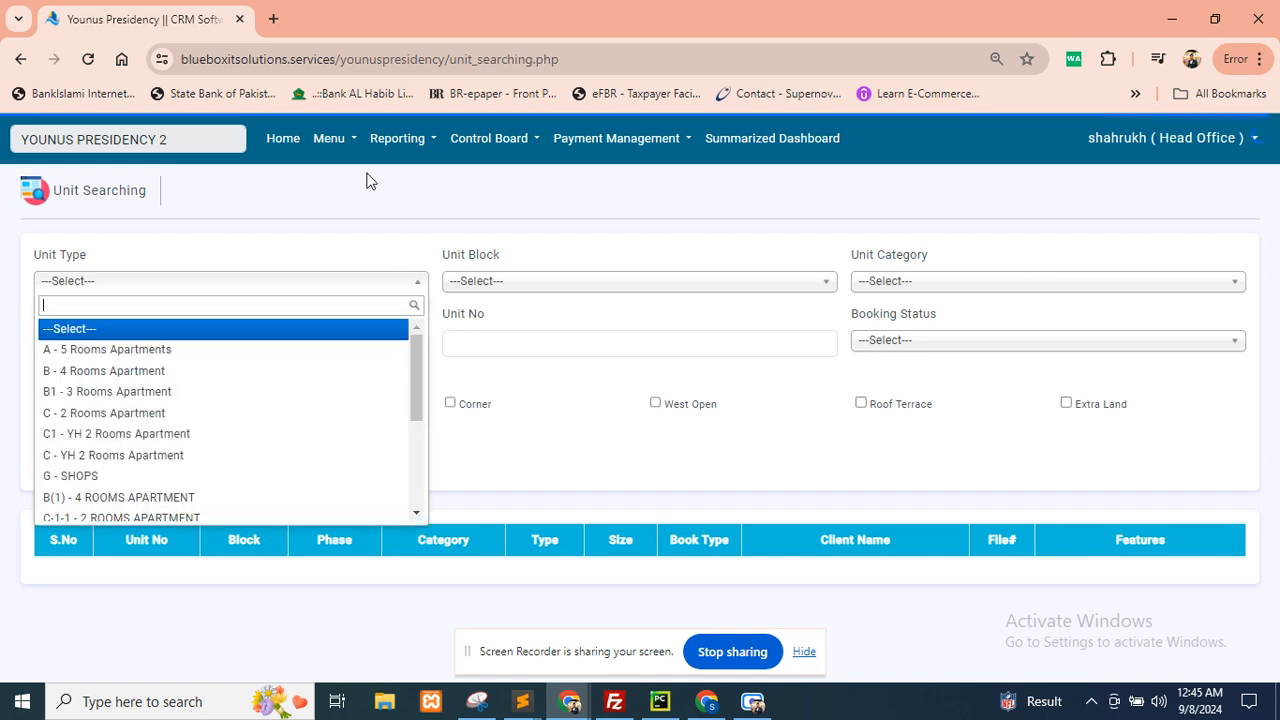
click(349, 138)
click(344, 268)
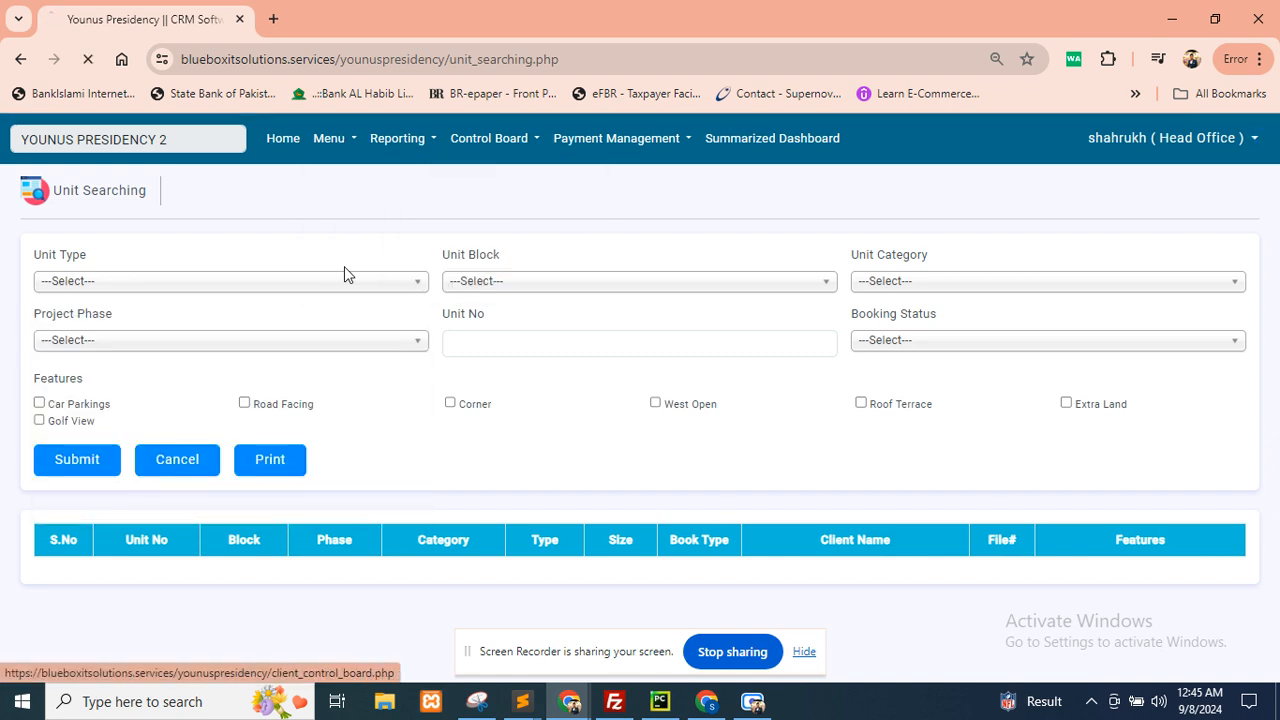
scroll(277, 328, down, 1)
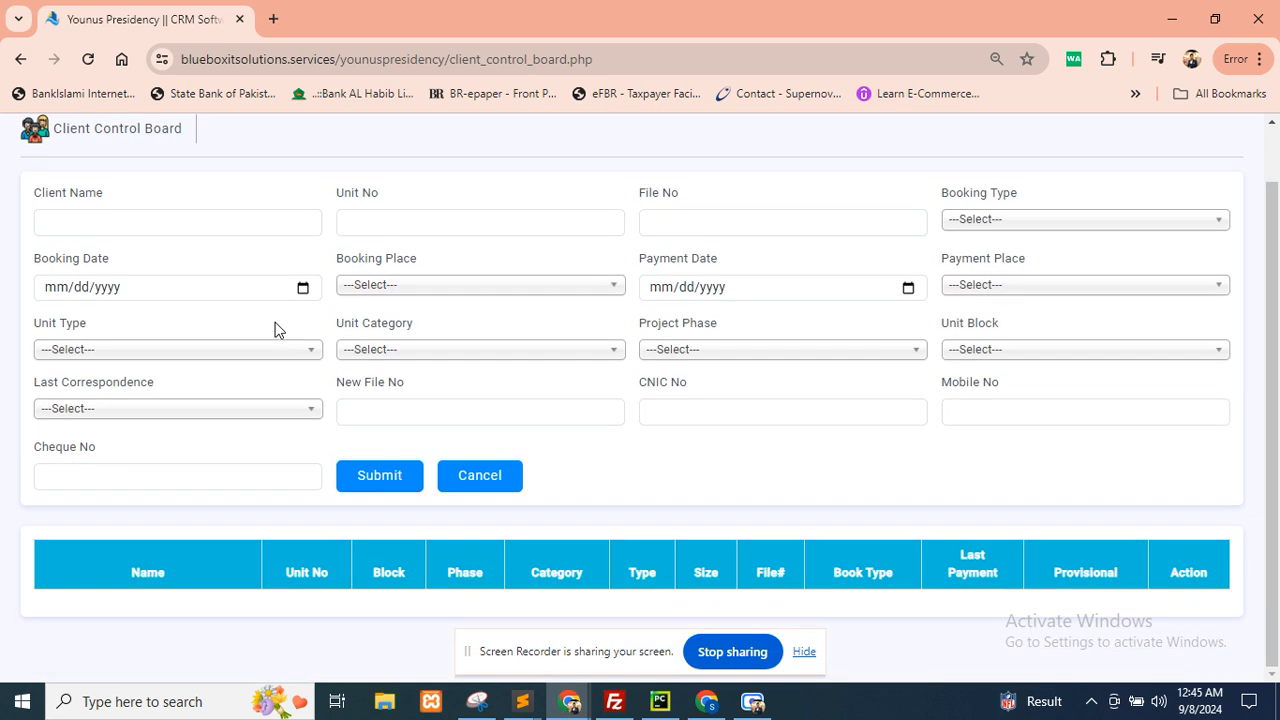
click(171, 216)
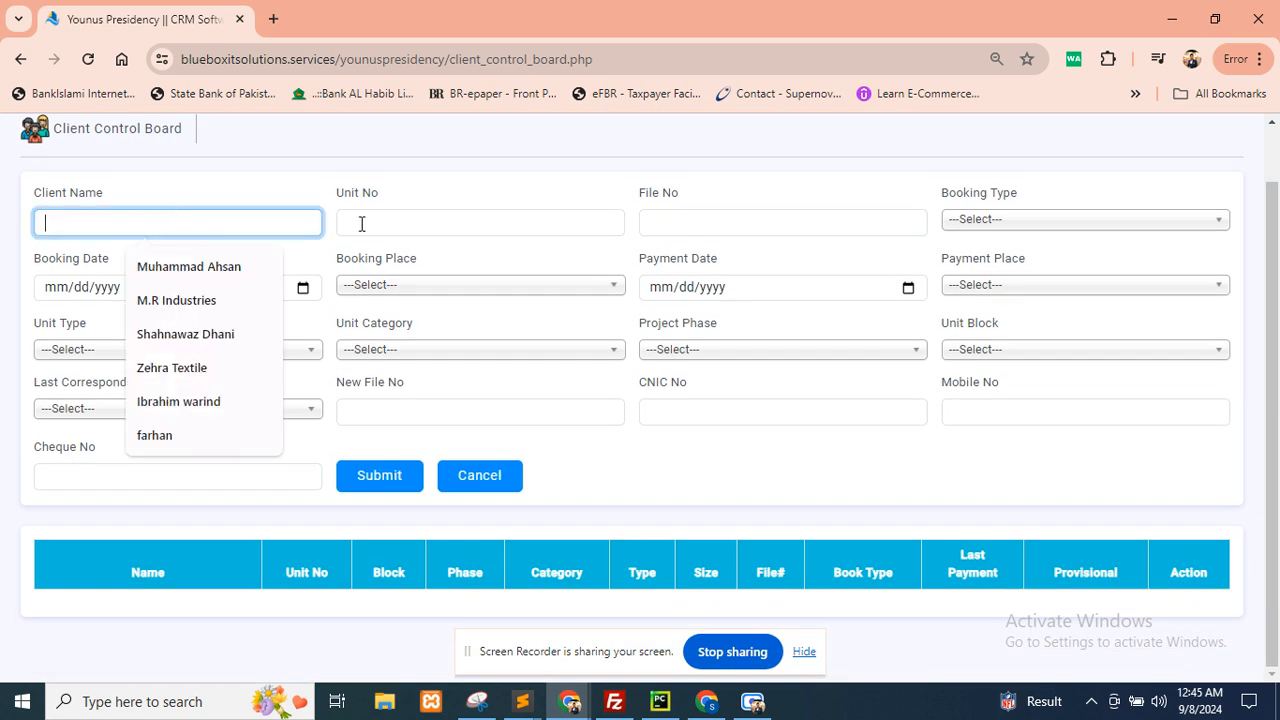
click(357, 222)
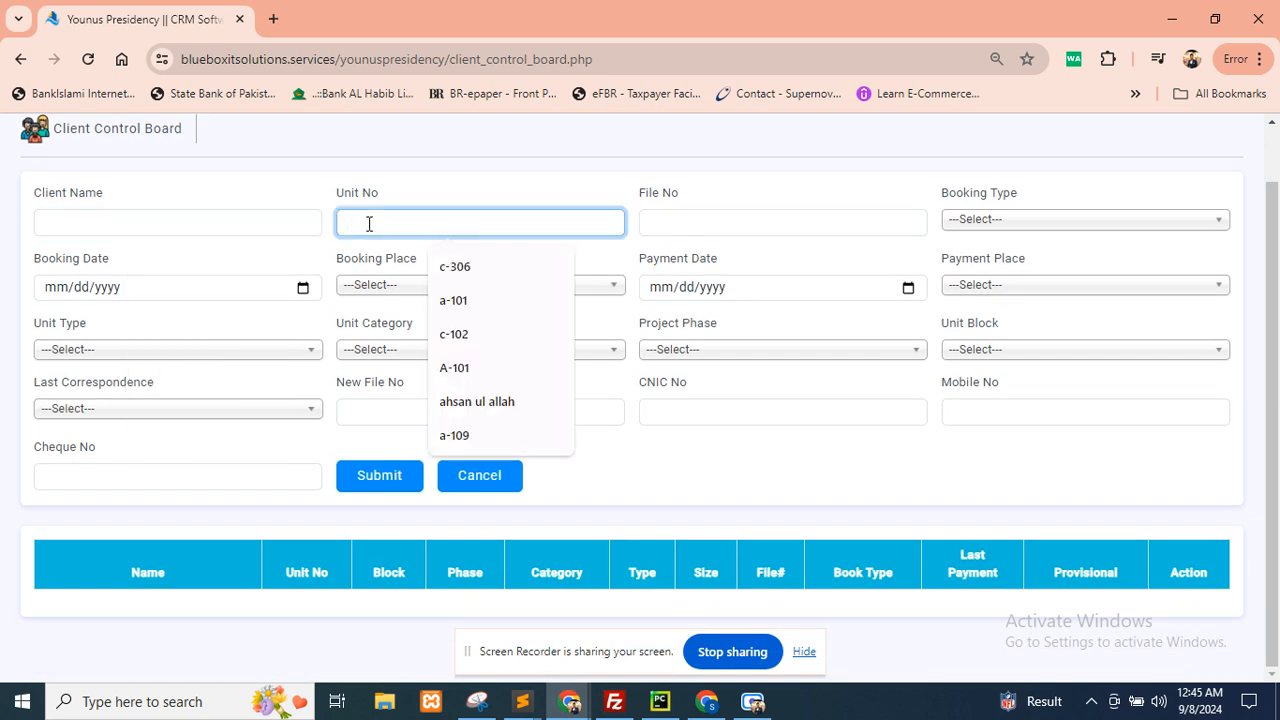
text(a-102)
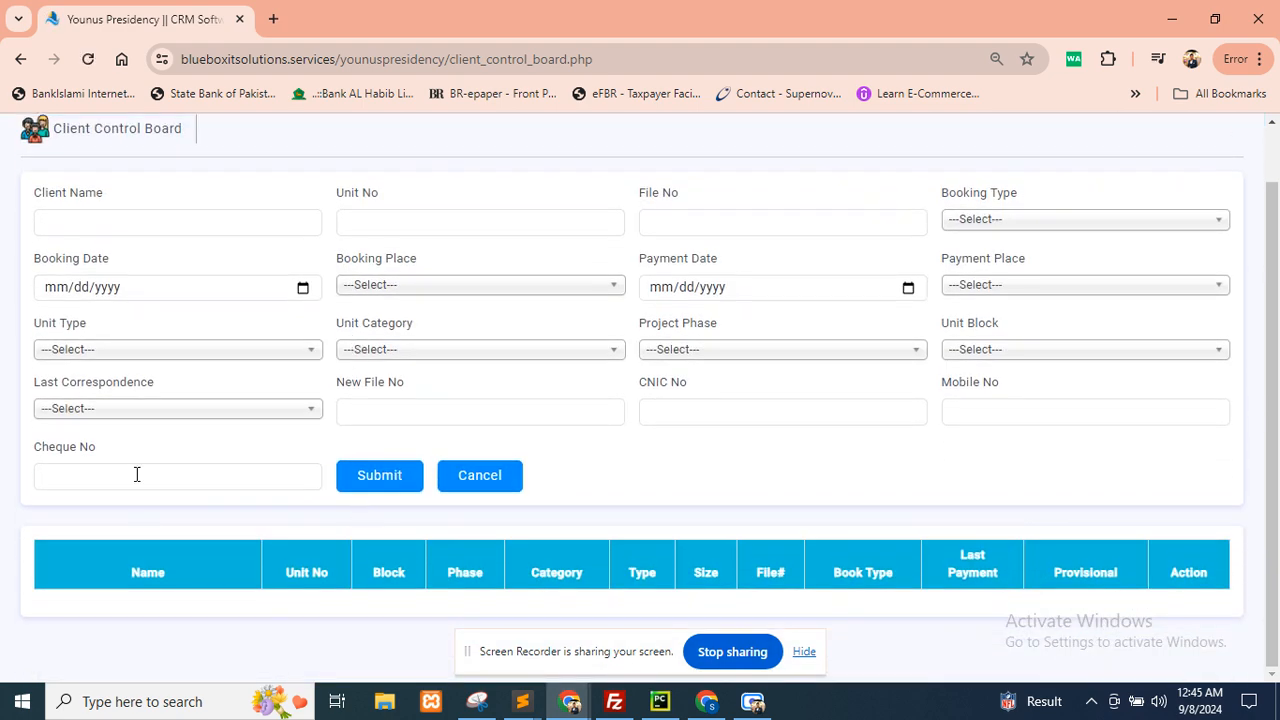
scroll(298, 300, up, 1)
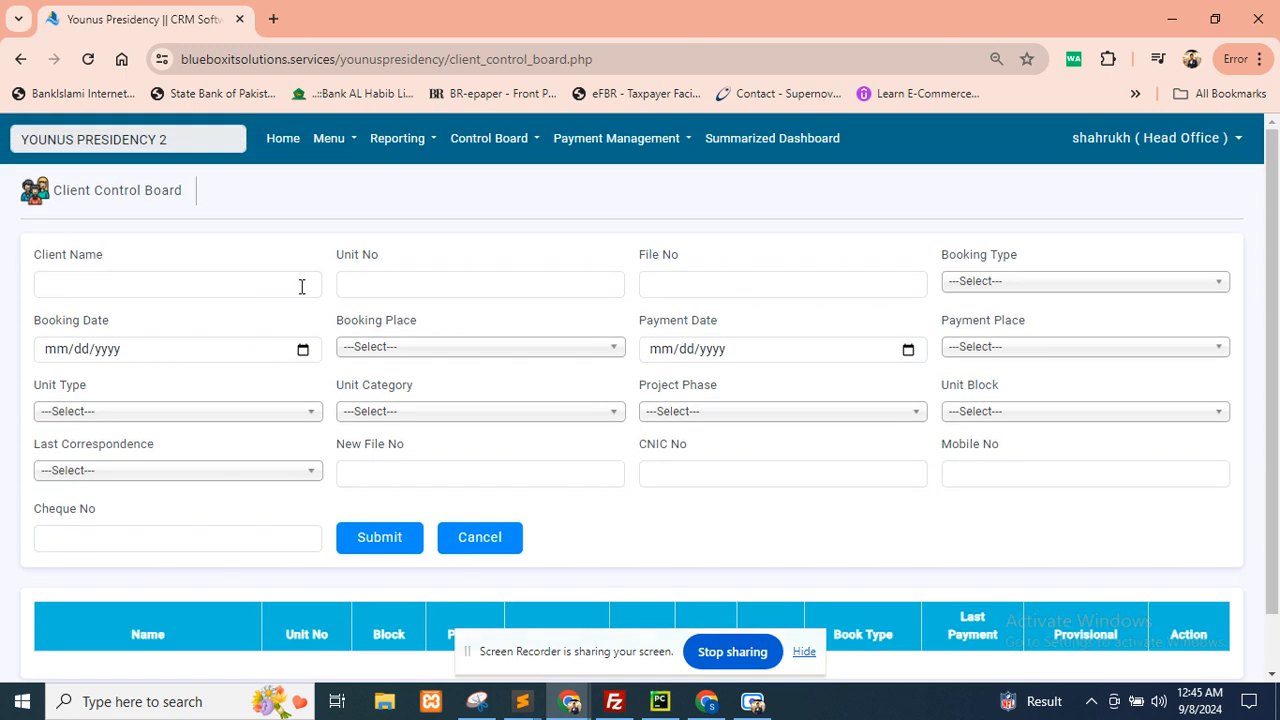
Open the payment advices, preview the printout of all listed advices and cancel printing.
click(330, 145)
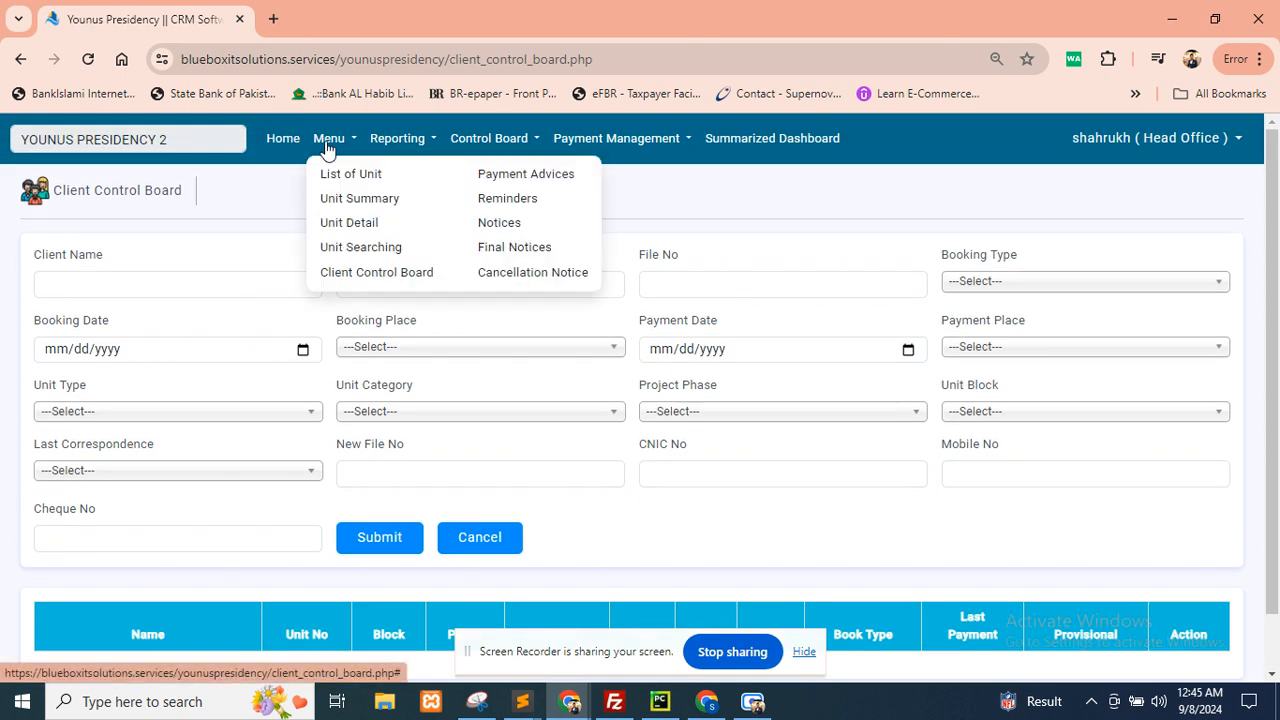
click(507, 180)
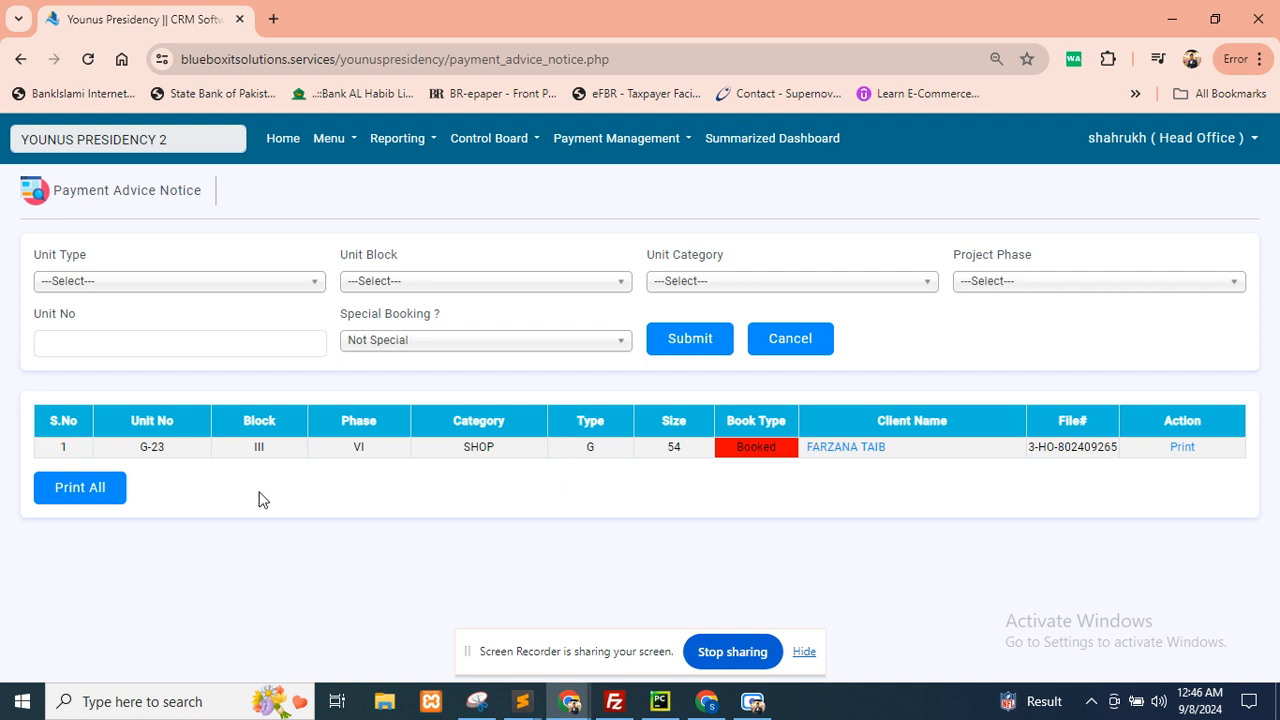
click(79, 489)
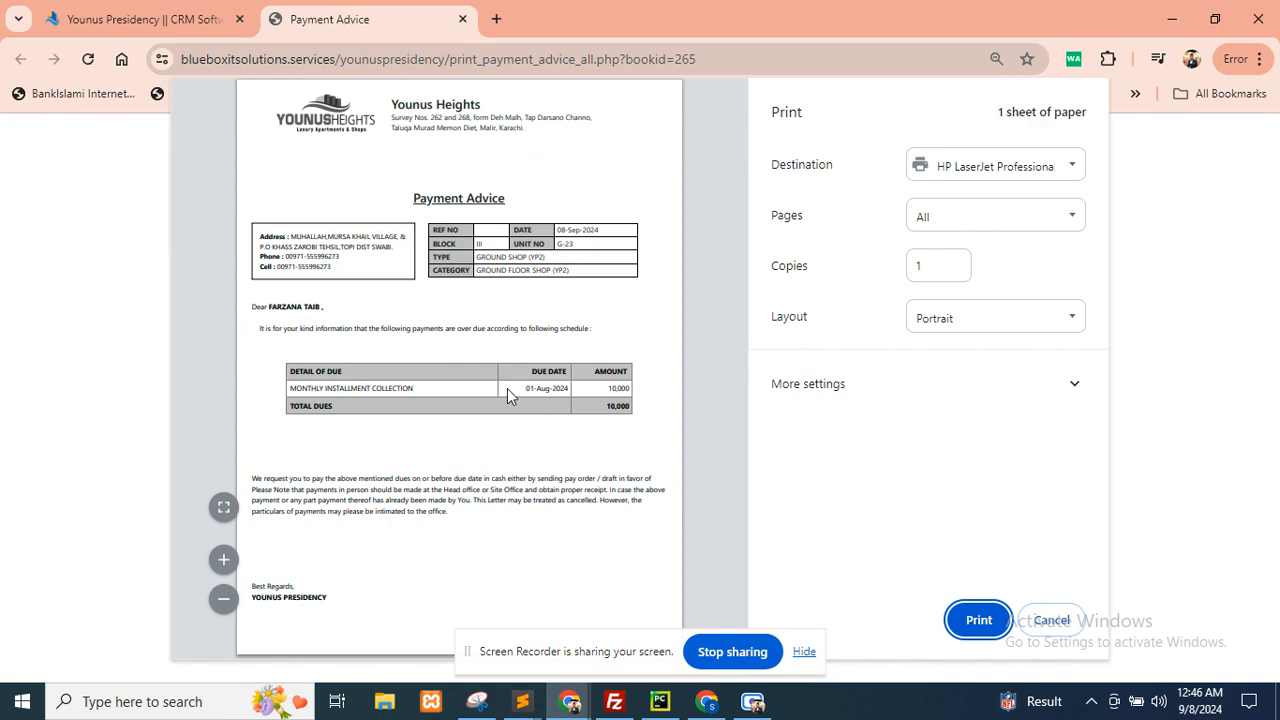
click(1051, 620)
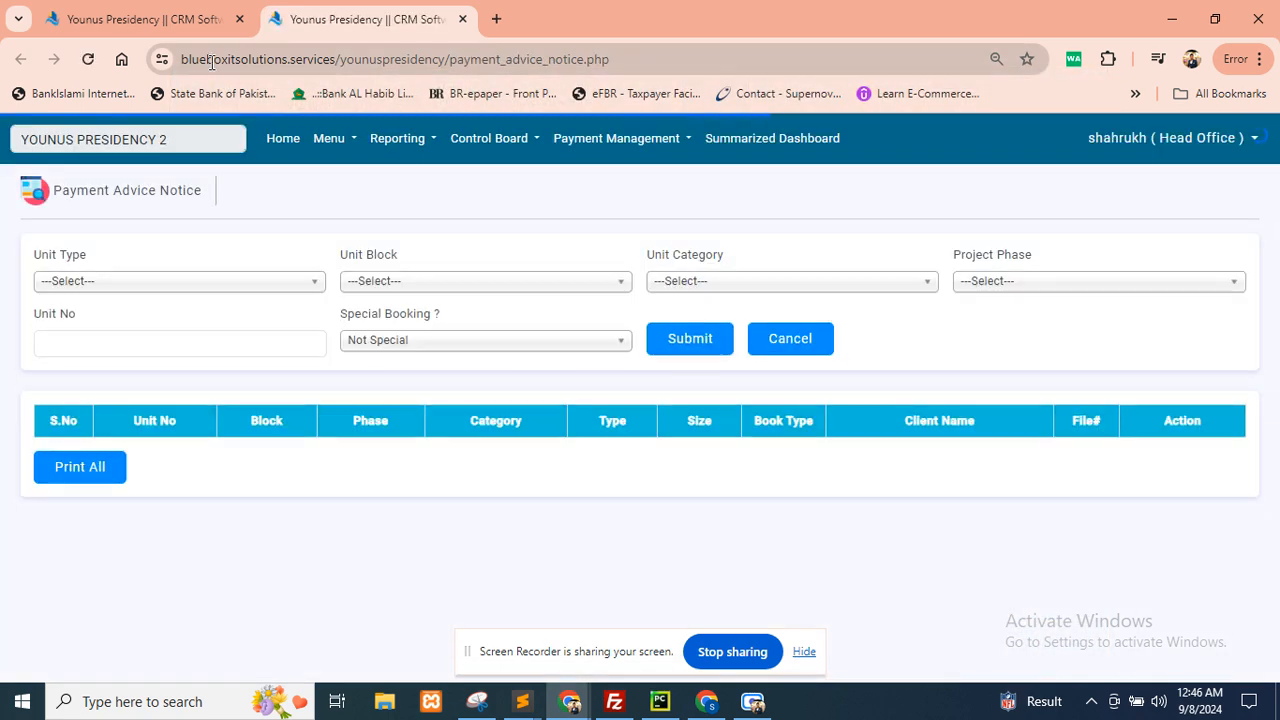
Open the reminders page, followed by the notices page.
click(356, 143)
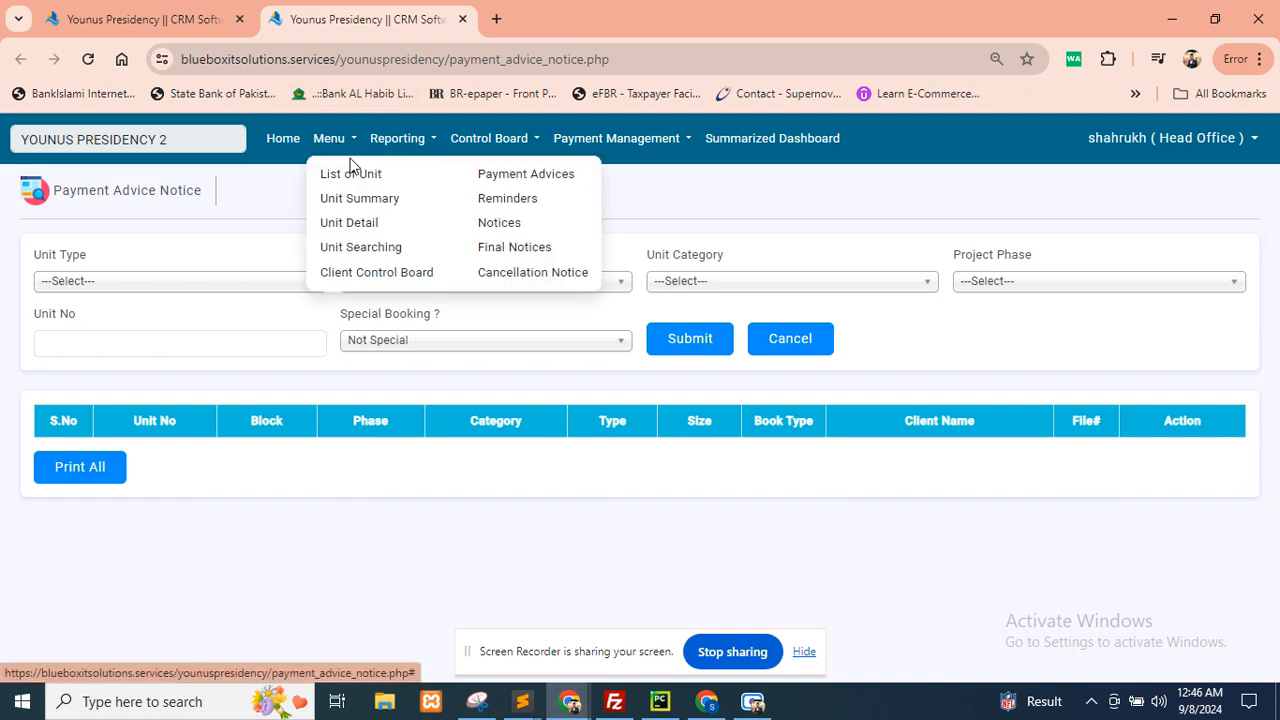
click(496, 202)
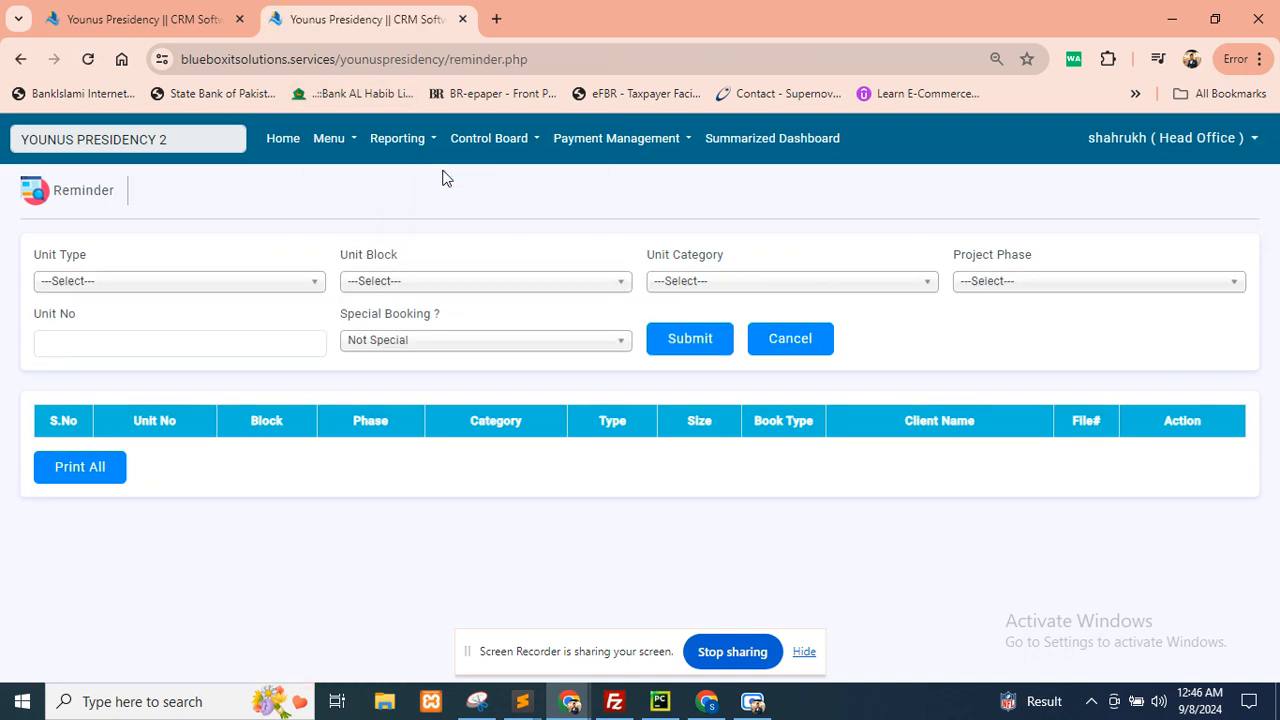
click(396, 145)
click(350, 147)
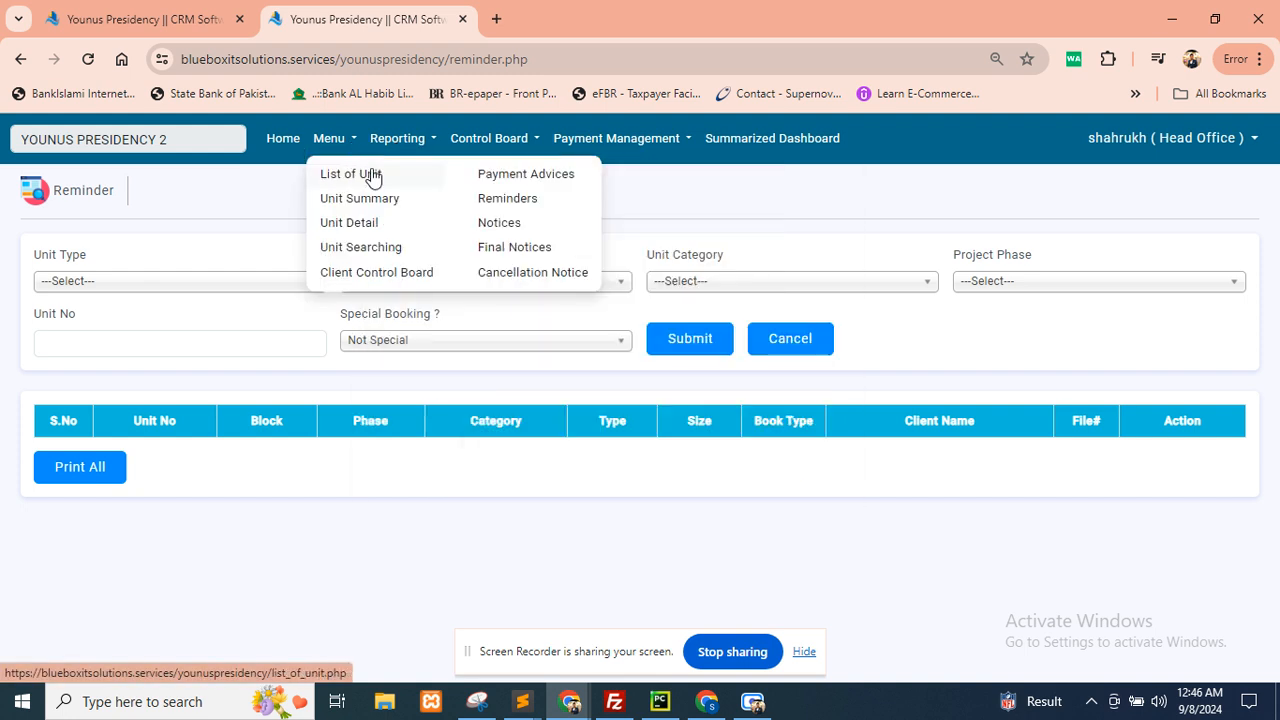
click(497, 223)
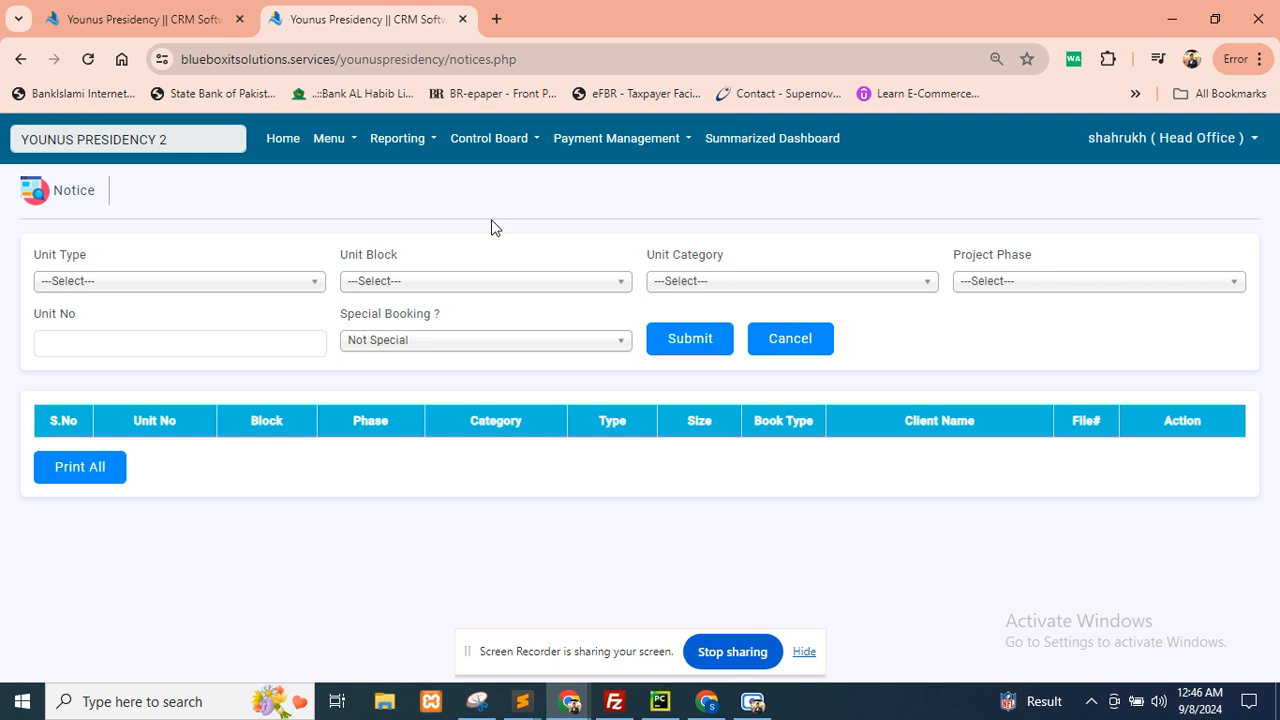
Open the cancellation notices, preview the printout of all listed notices, cancel printing and return to the list.
click(335, 147)
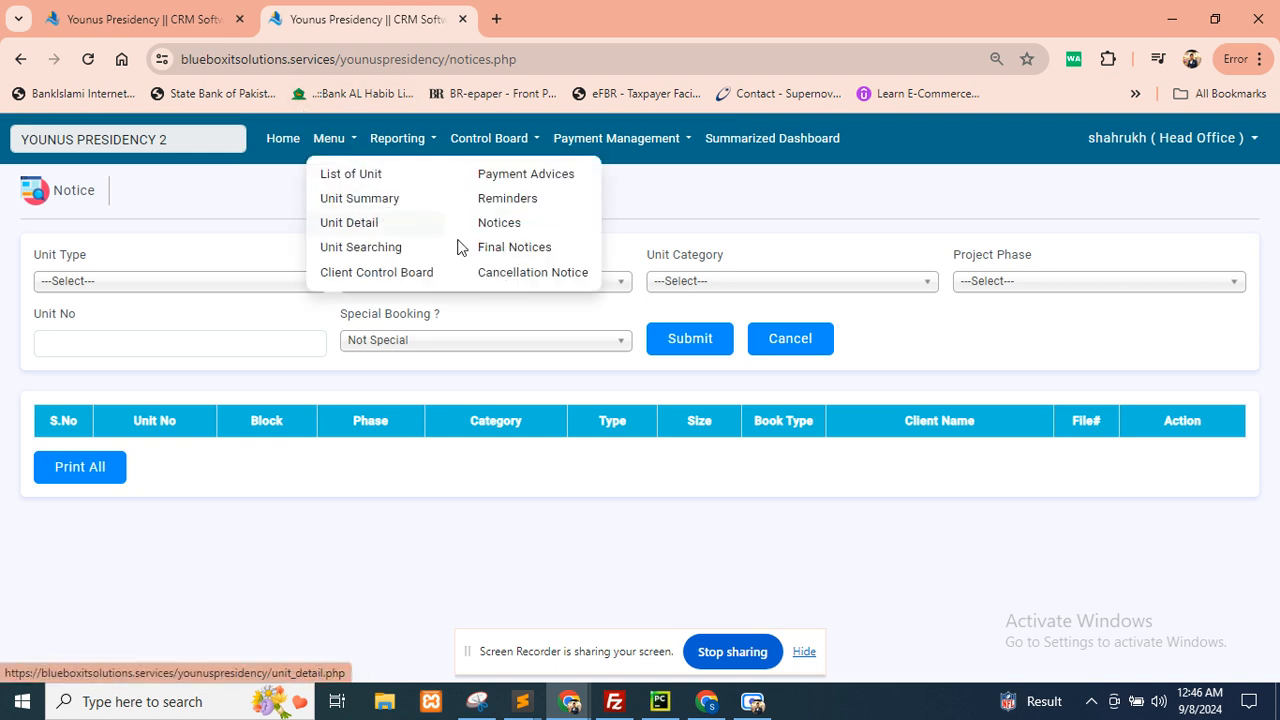
click(514, 274)
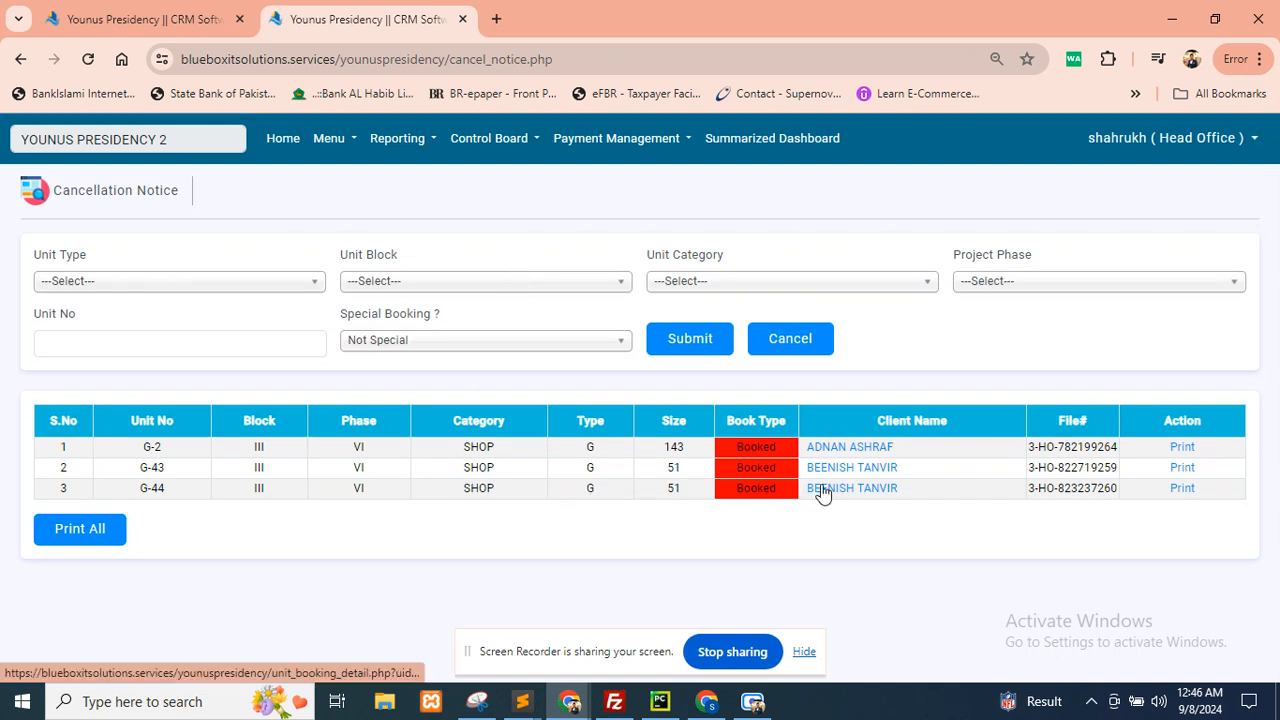
click(80, 529)
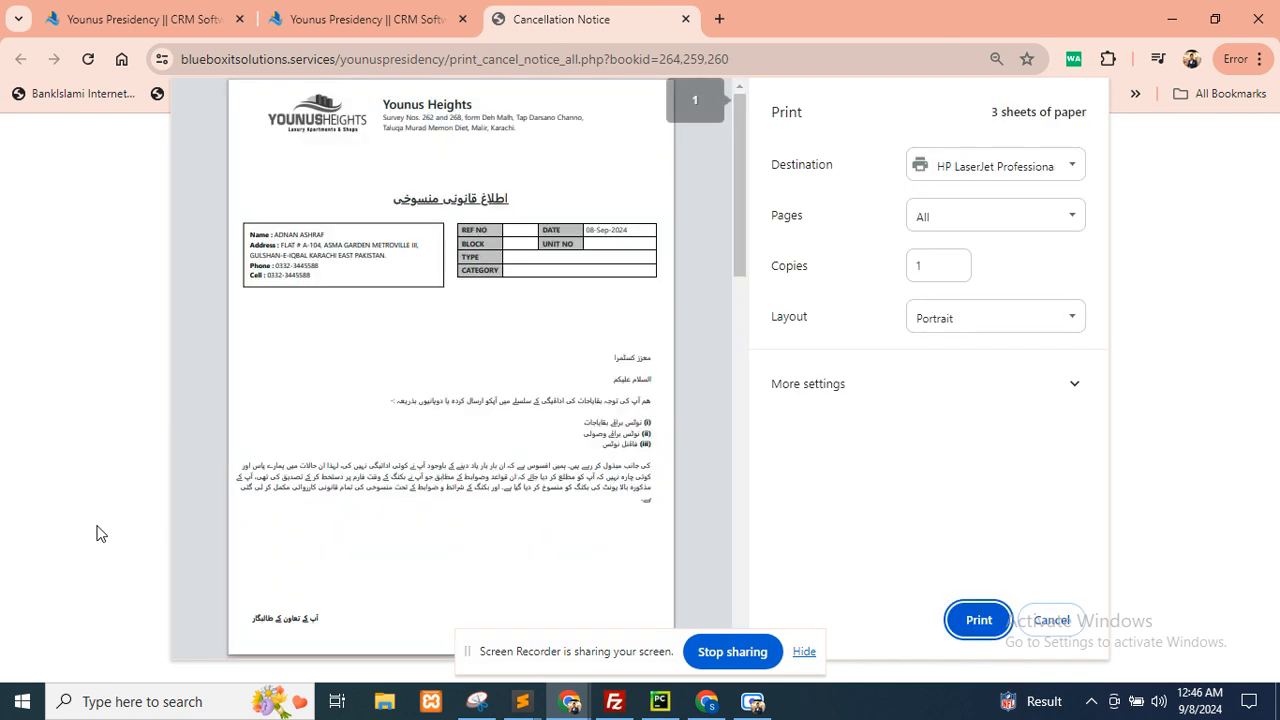
click(1054, 614)
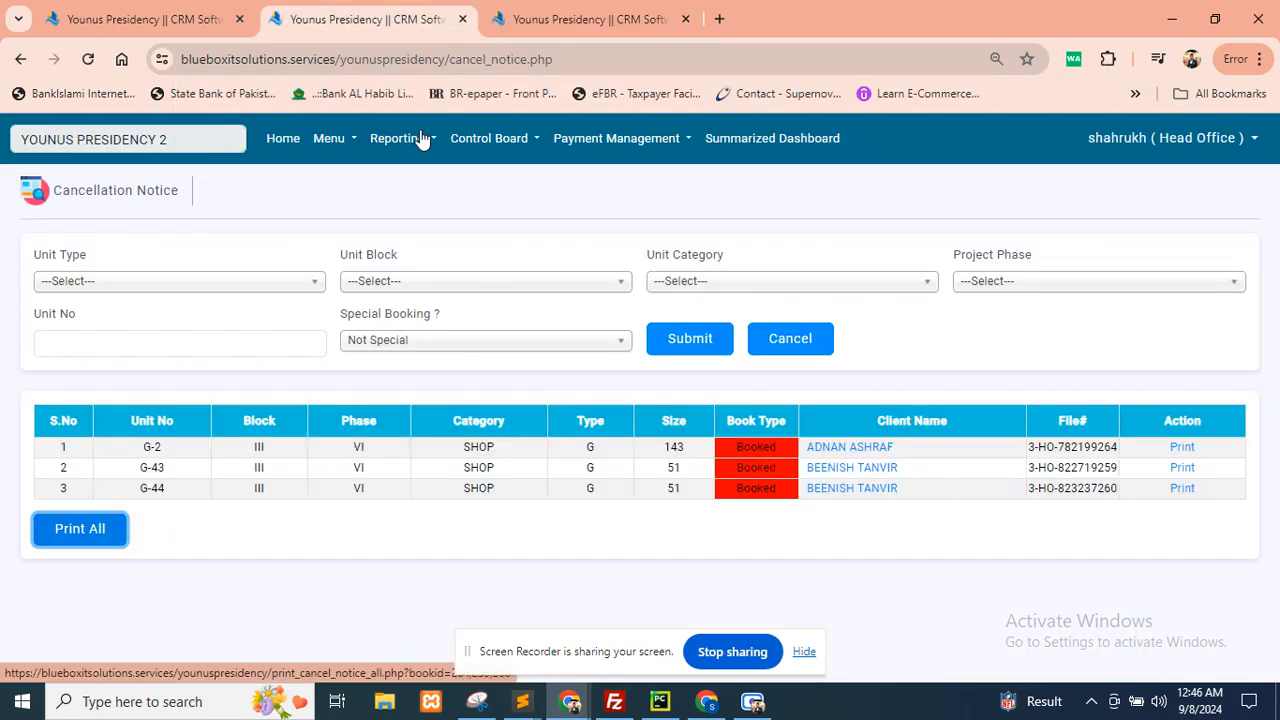
Open the dues report and set its filters to due before 09/08/2024 and project YOUNUS HEIGHTS.
click(422, 138)
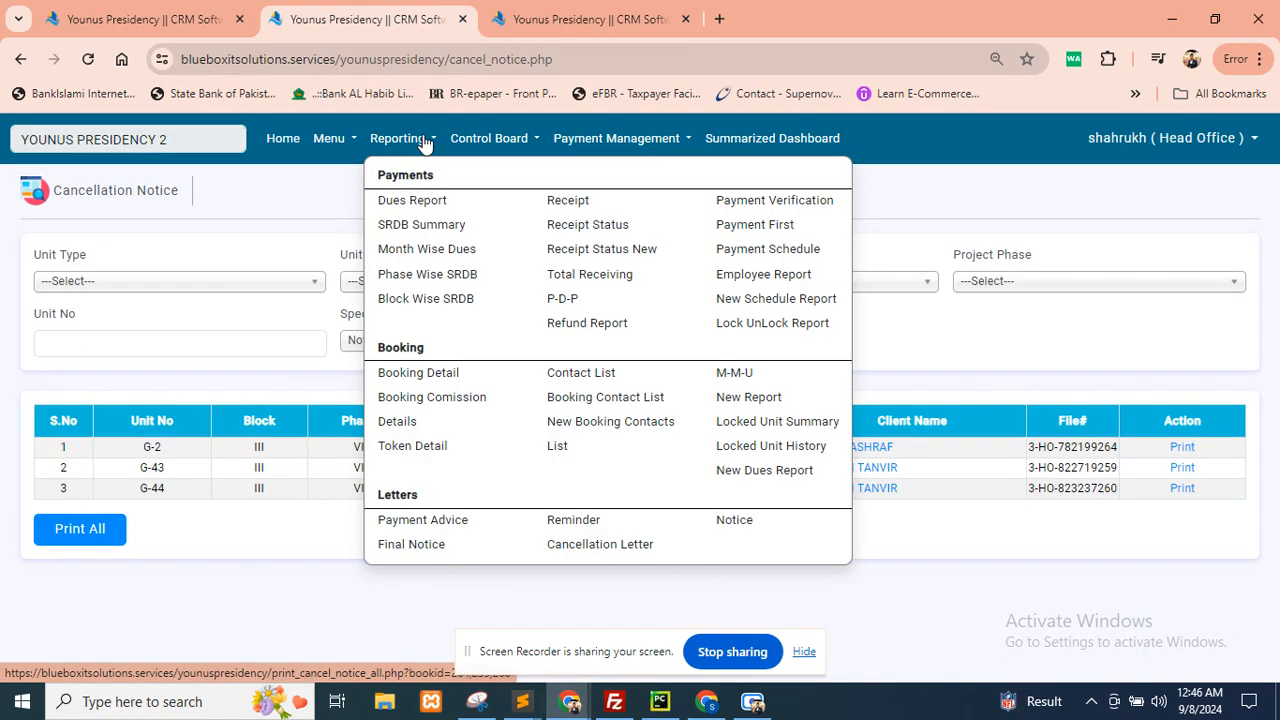
click(415, 206)
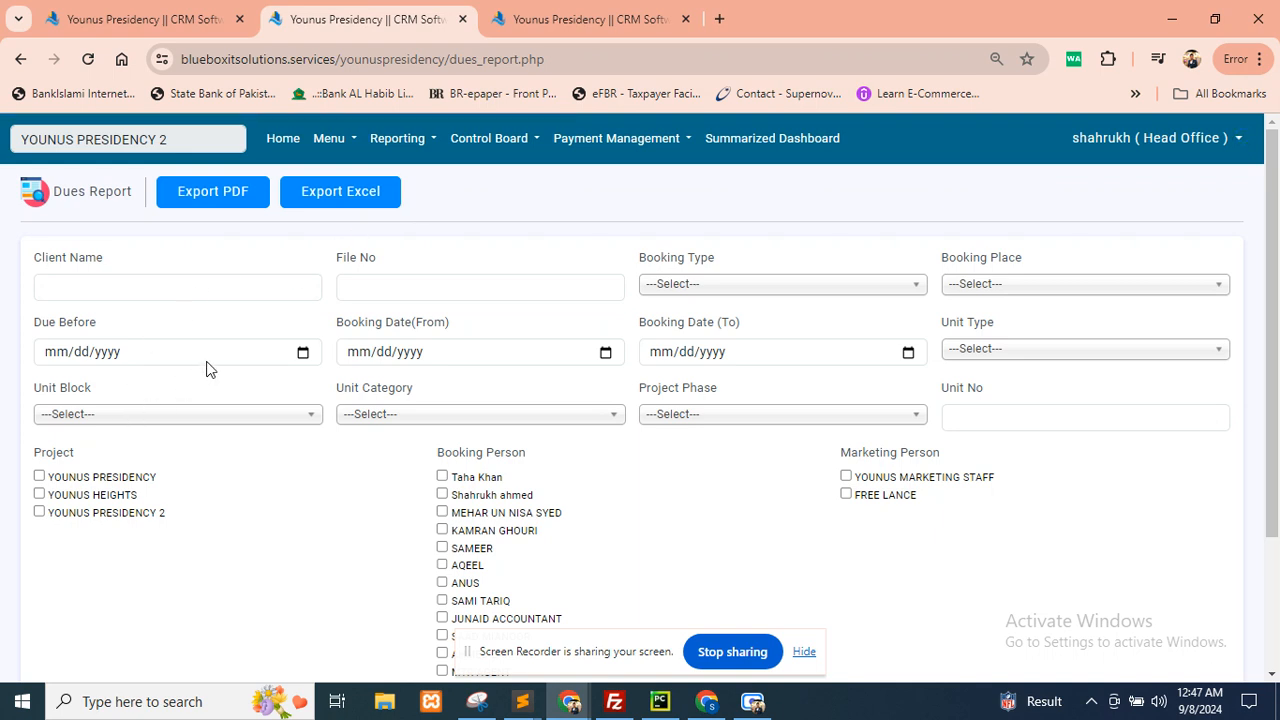
click(302, 355)
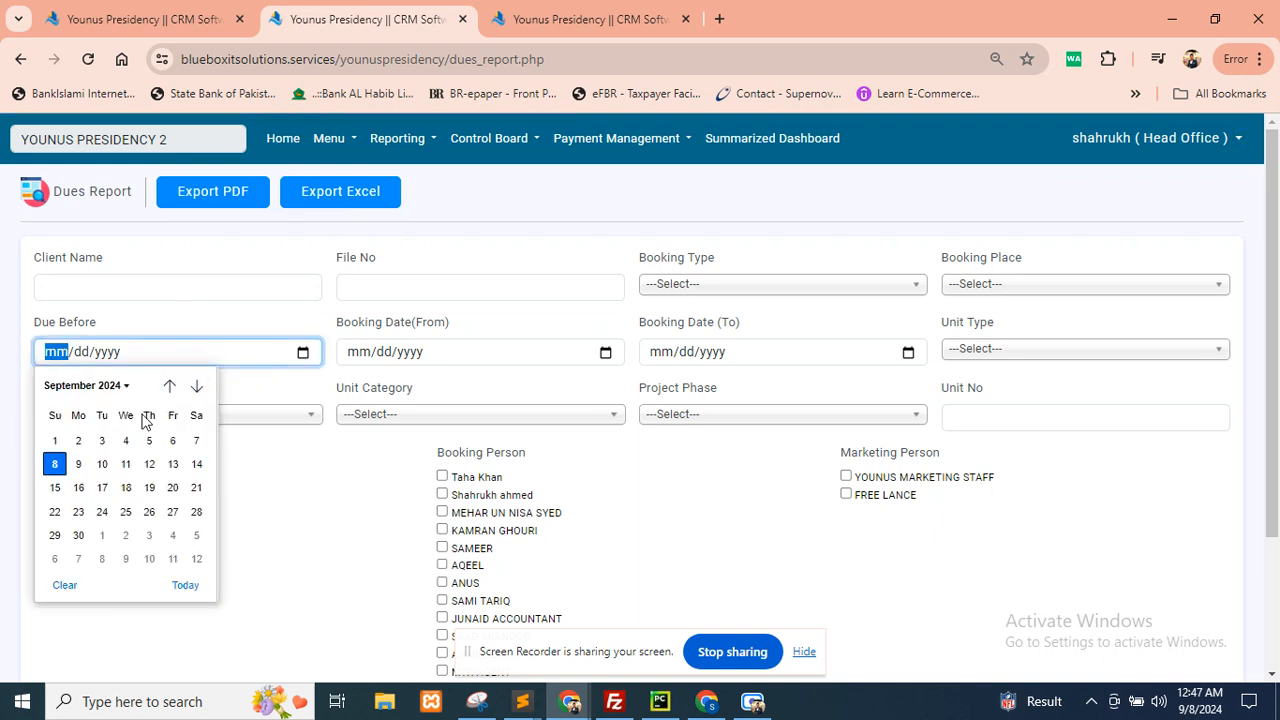
click(56, 464)
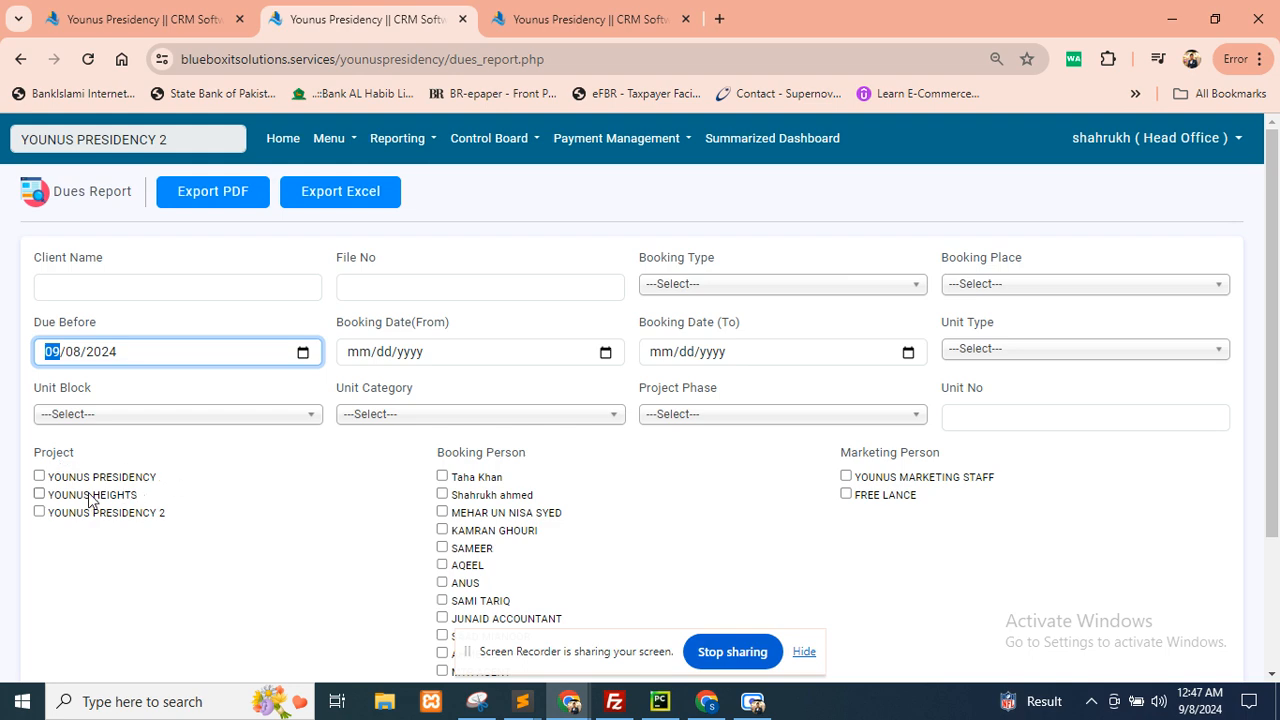
click(90, 497)
scroll(552, 470, down, 1)
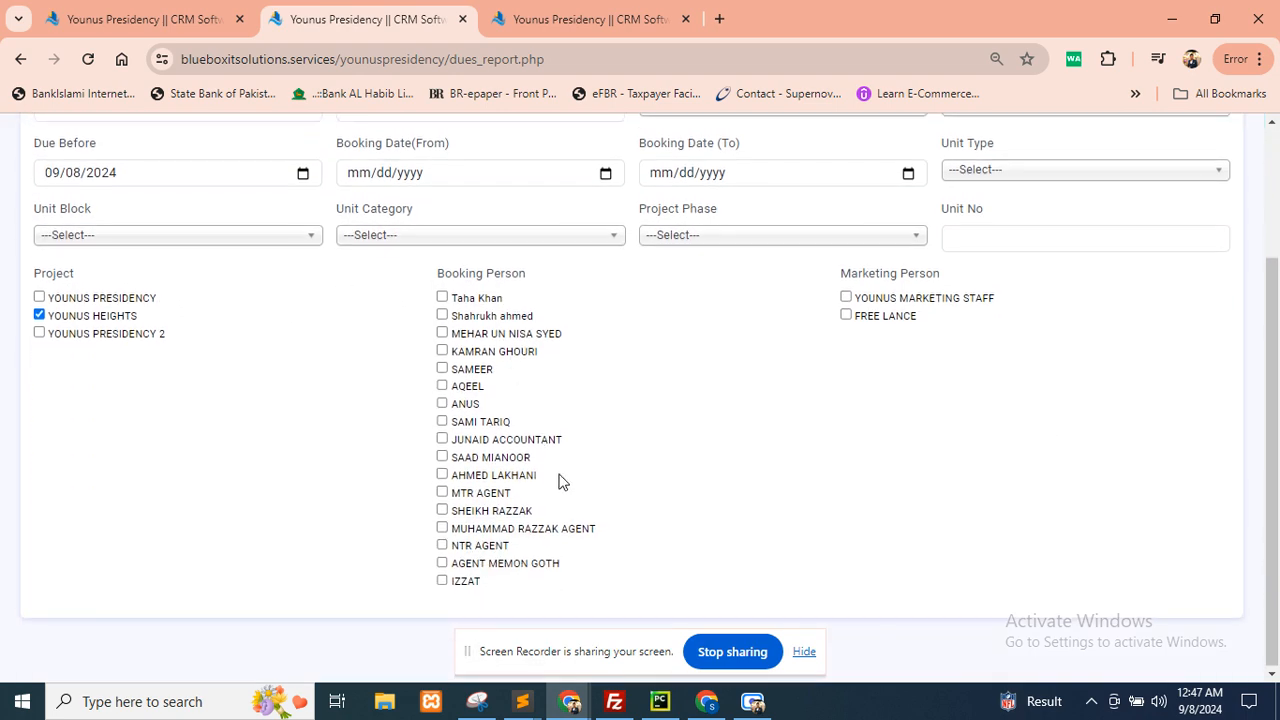
Start the Excel export of the dues report and cancel saving the file.
scroll(432, 410, up, 1)
click(351, 191)
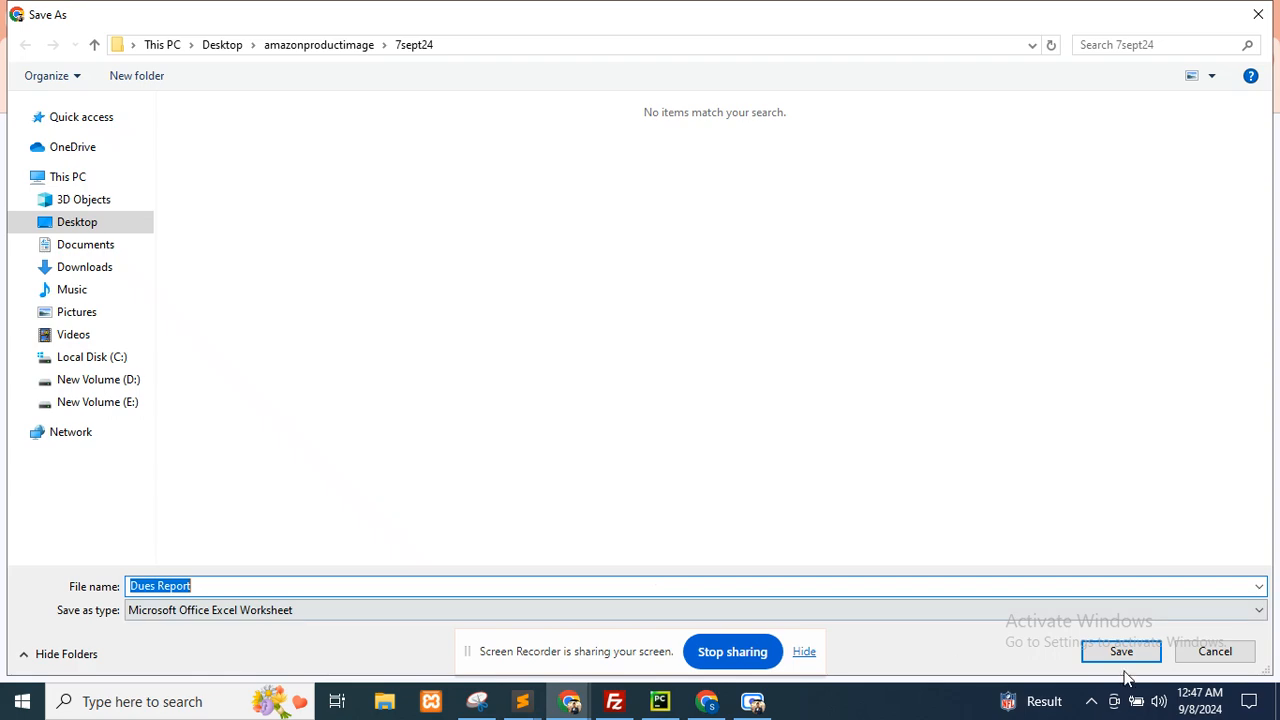
click(1210, 652)
Preview the PDF export of the dues report, examine the Last Letter column and cancel printing.
click(192, 203)
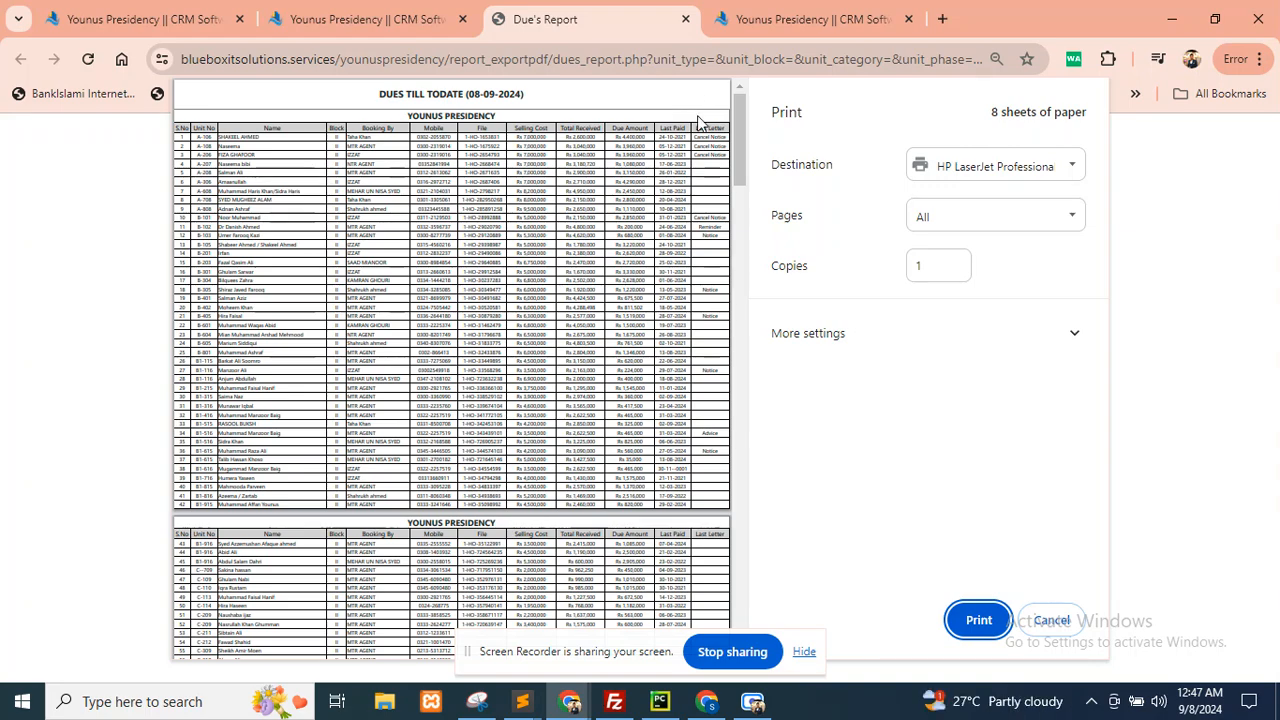
drag(697, 141, 724, 143)
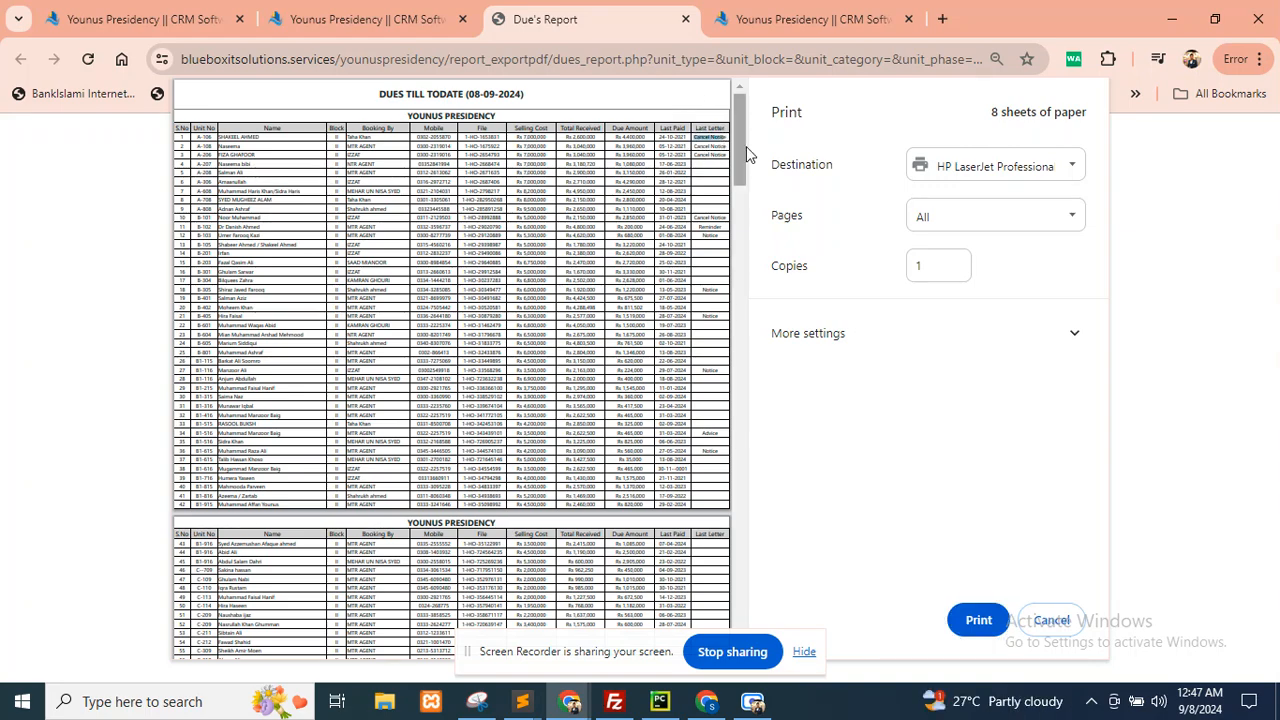
click(1051, 620)
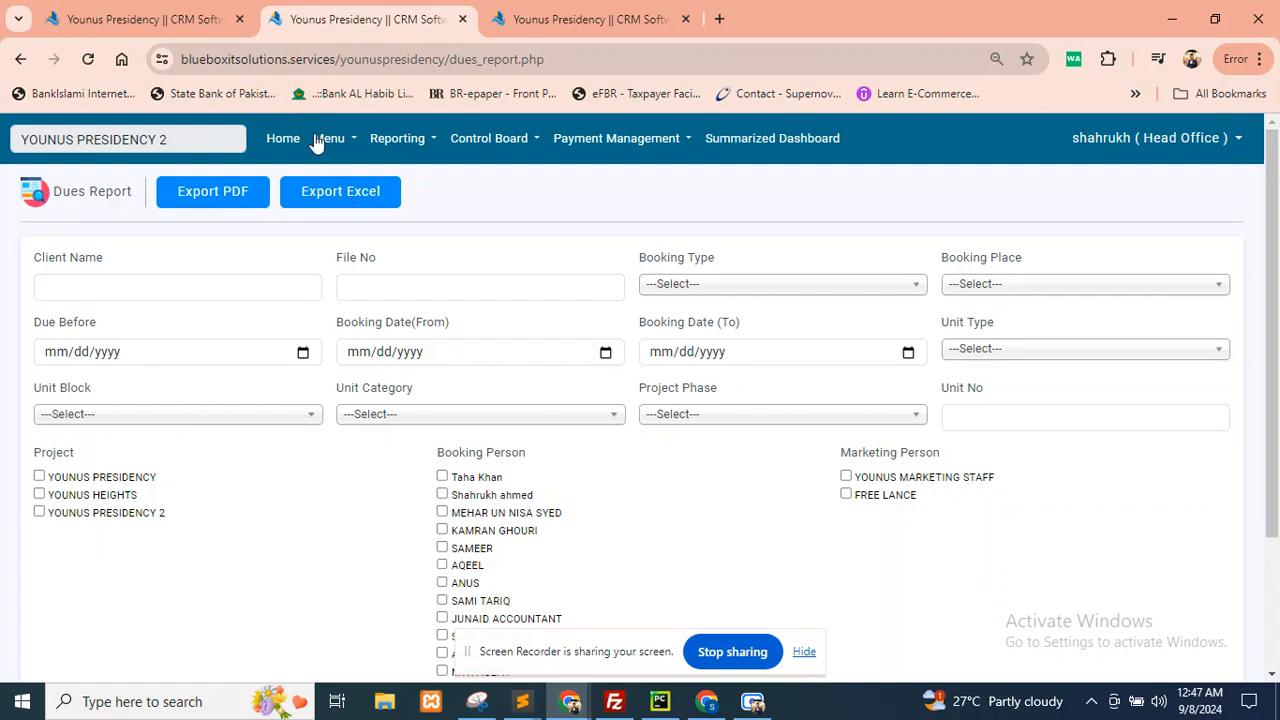
Open the booking detail report and export it to PDF for the project YOUNUS HEIGHTS.
mouse_move(397, 144)
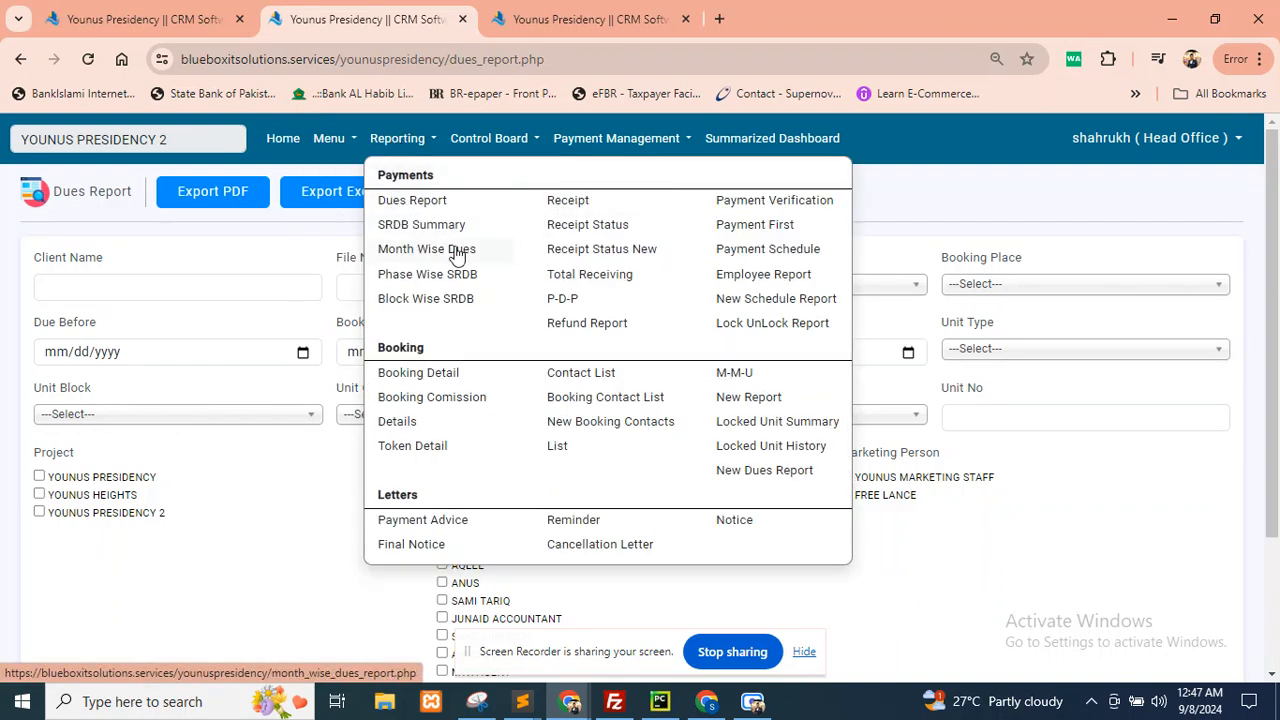
click(397, 378)
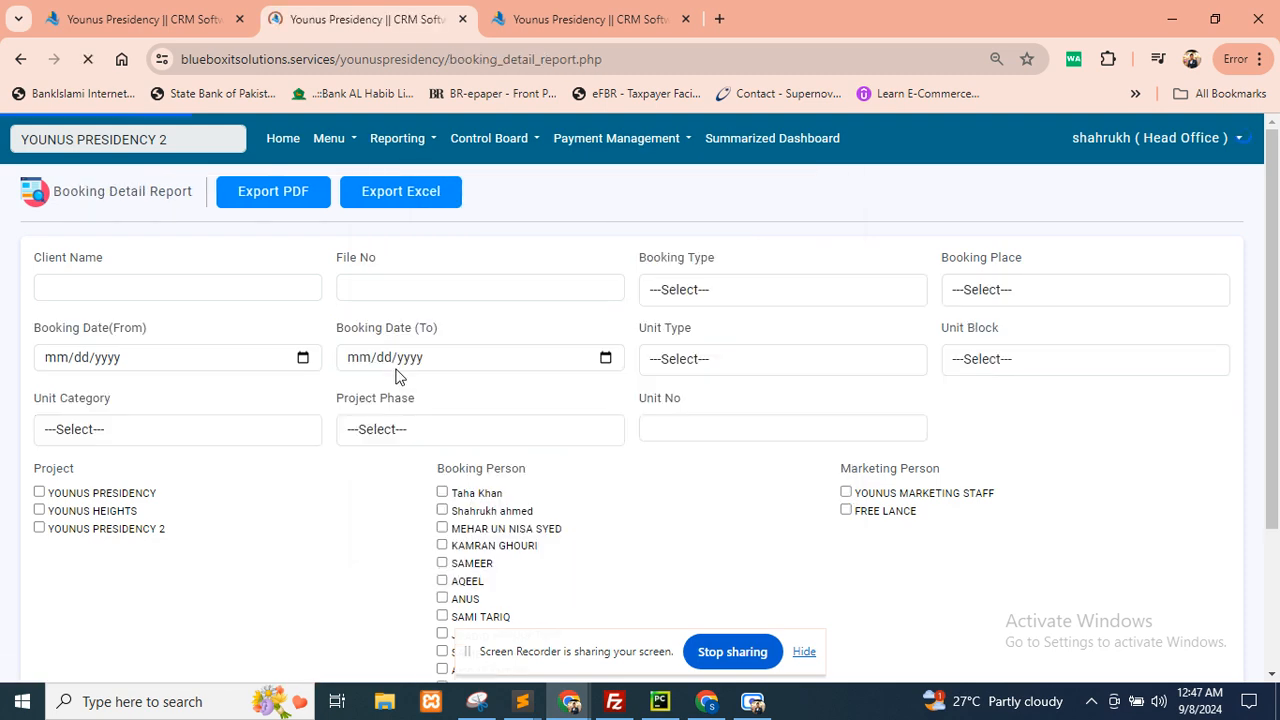
click(86, 494)
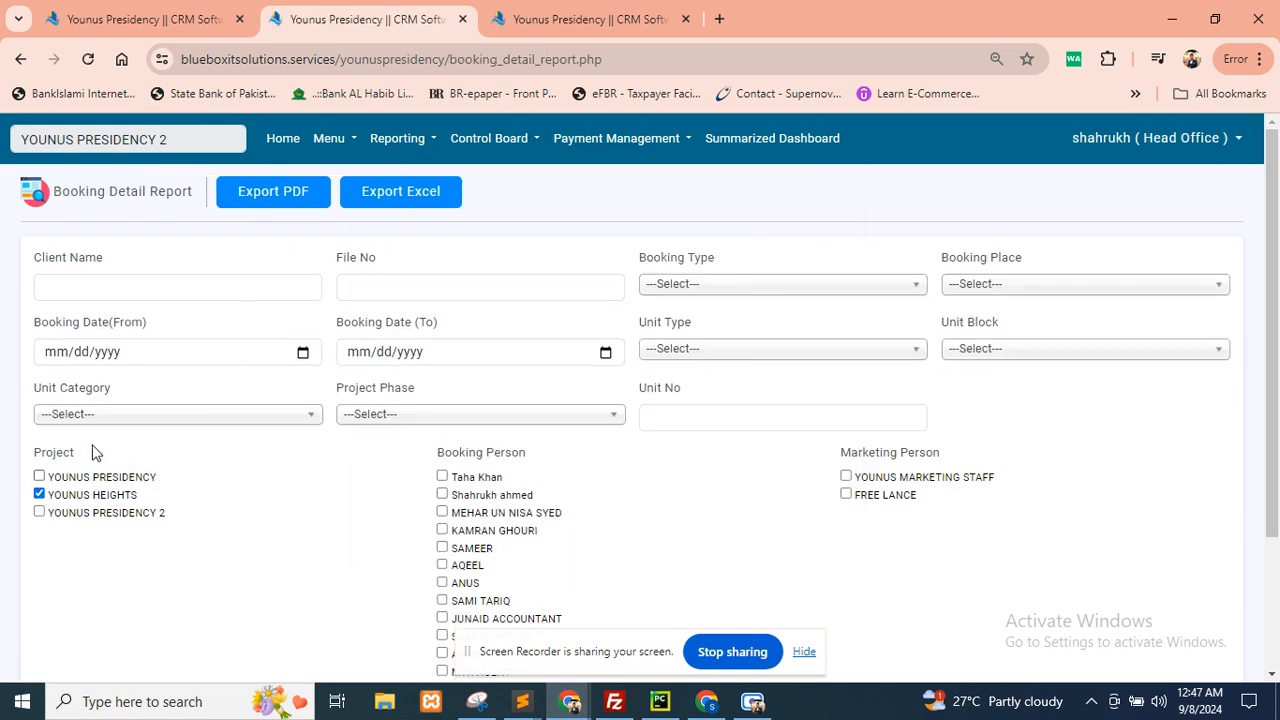
click(262, 197)
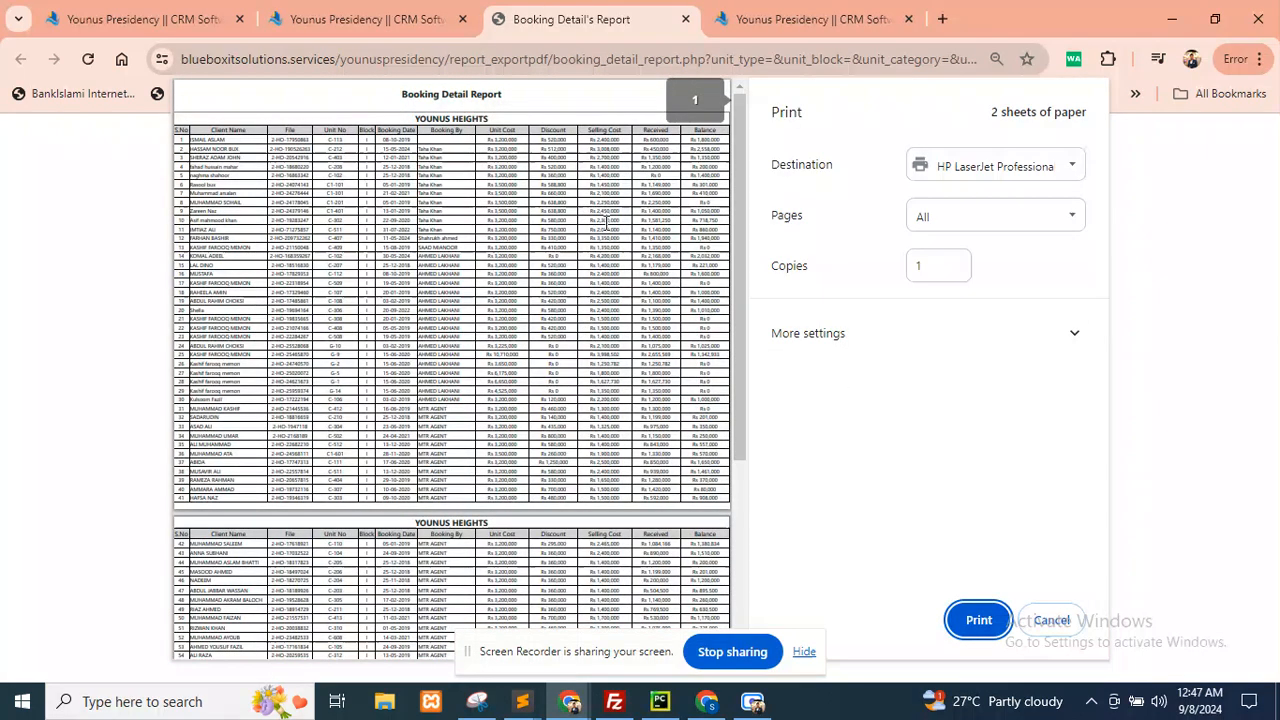
Look through the booking detail printout, including the Balance column, and cancel printing.
scroll(606, 222, down, 2)
scroll(612, 224, up, 2)
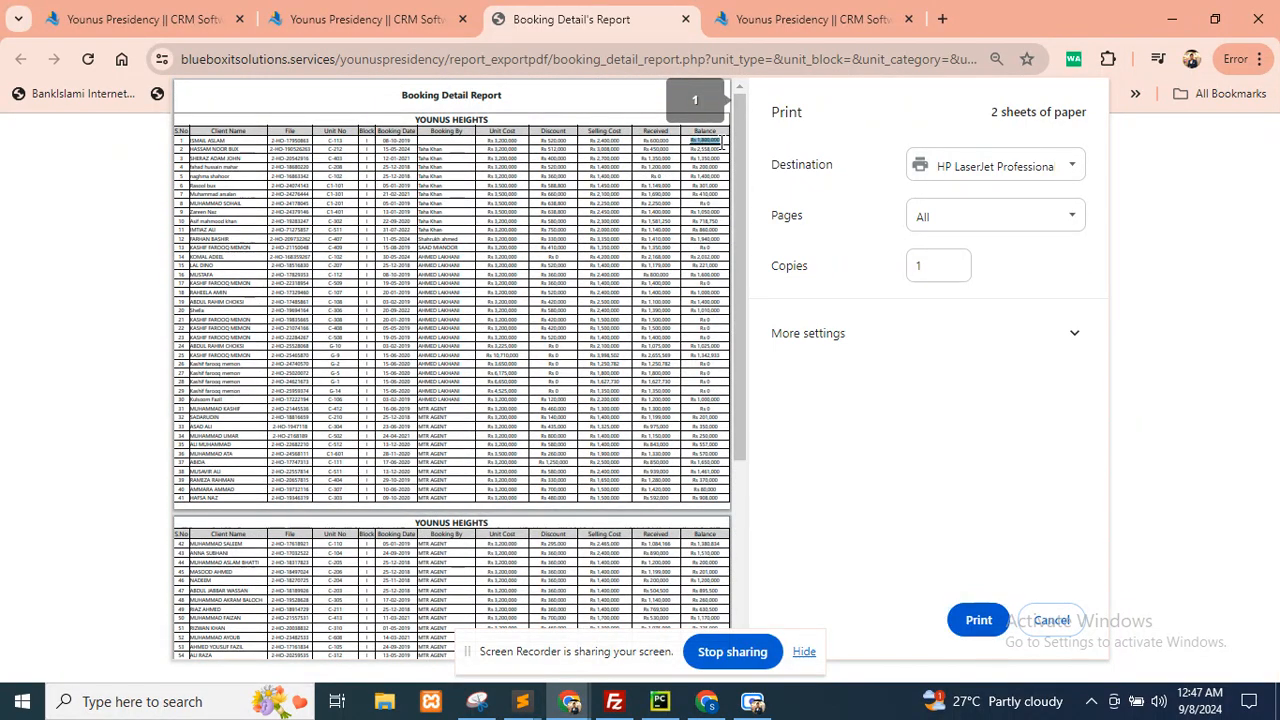
click(1051, 620)
Open the token detail report.
click(397, 138)
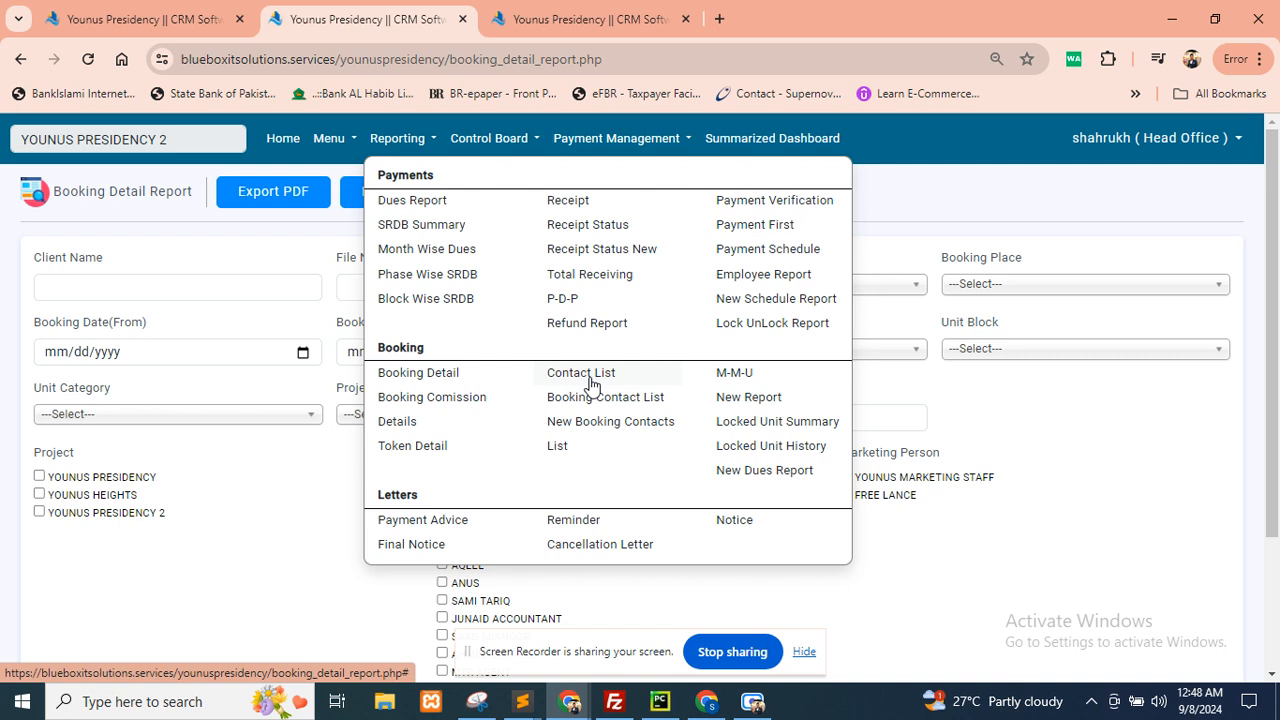
click(424, 453)
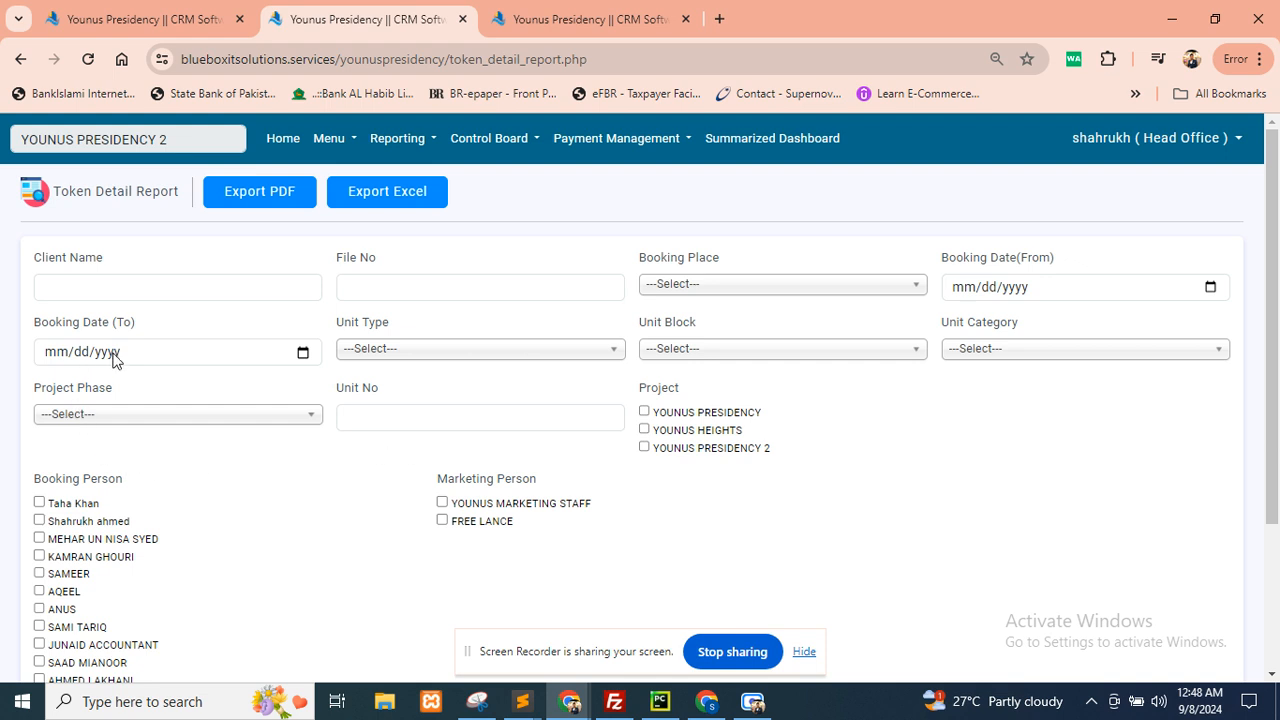
Preview the token detail PDF export for YOUNUS HEIGHTS and YOUNUS PRESIDENCY, examine the booking date and marketing columns, and cancel printing.
click(644, 429)
click(644, 411)
click(272, 191)
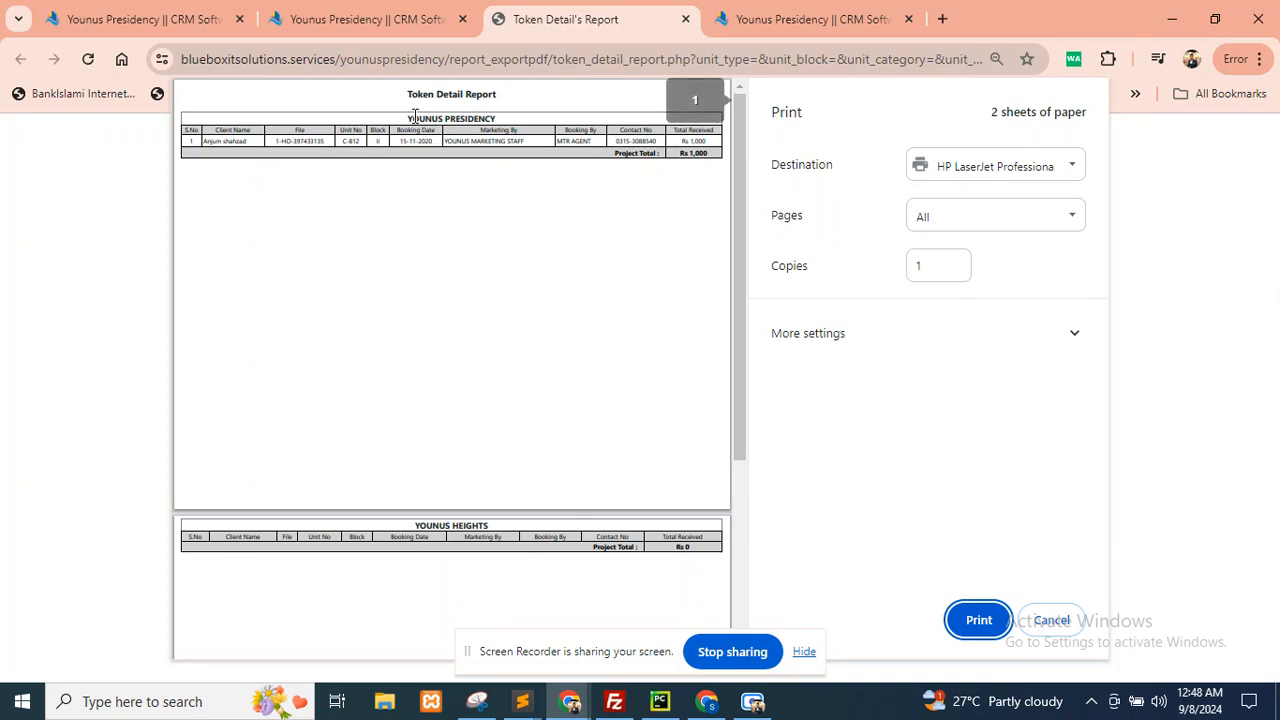
drag(420, 141, 521, 141)
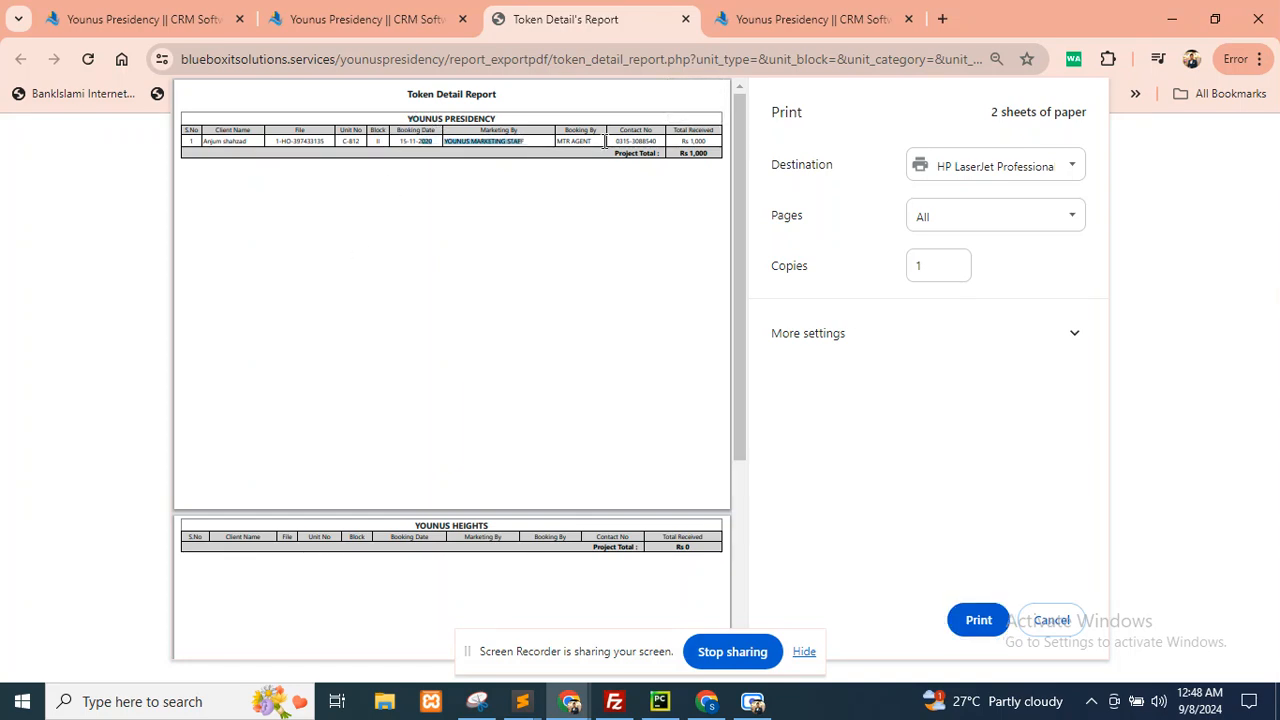
click(1055, 620)
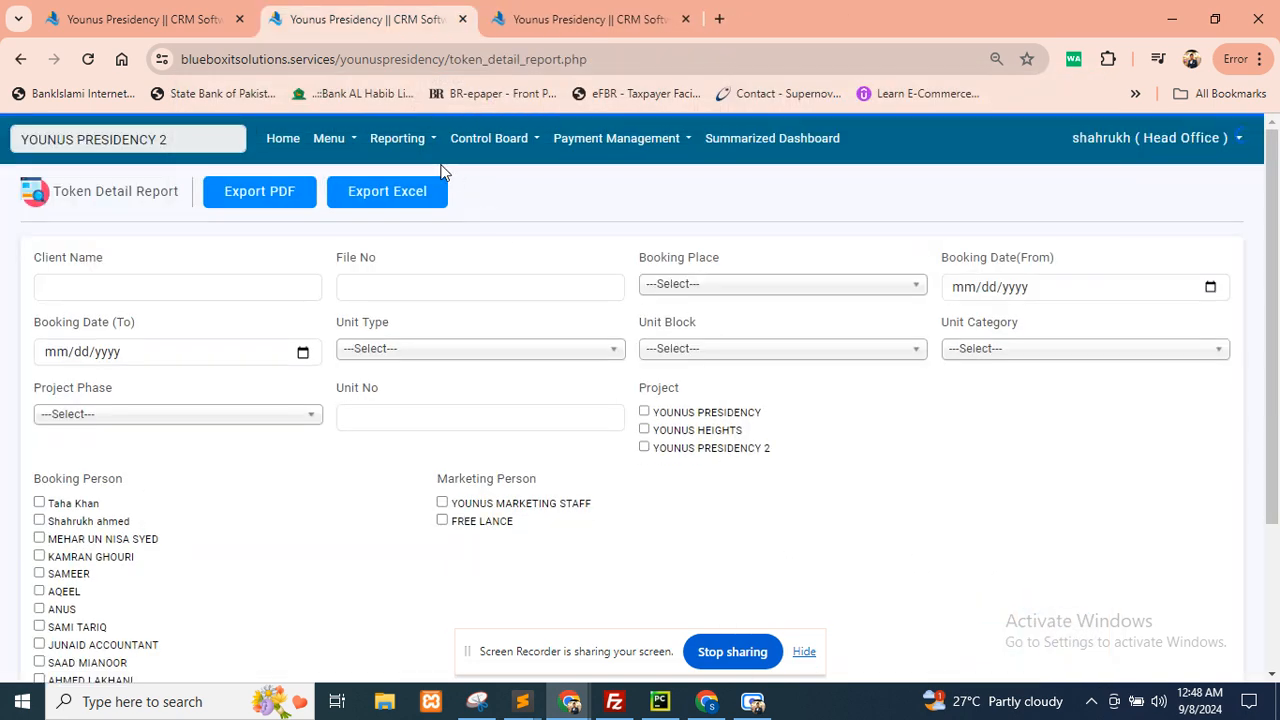
Look over the available reports and open the receipt voucher list.
click(388, 146)
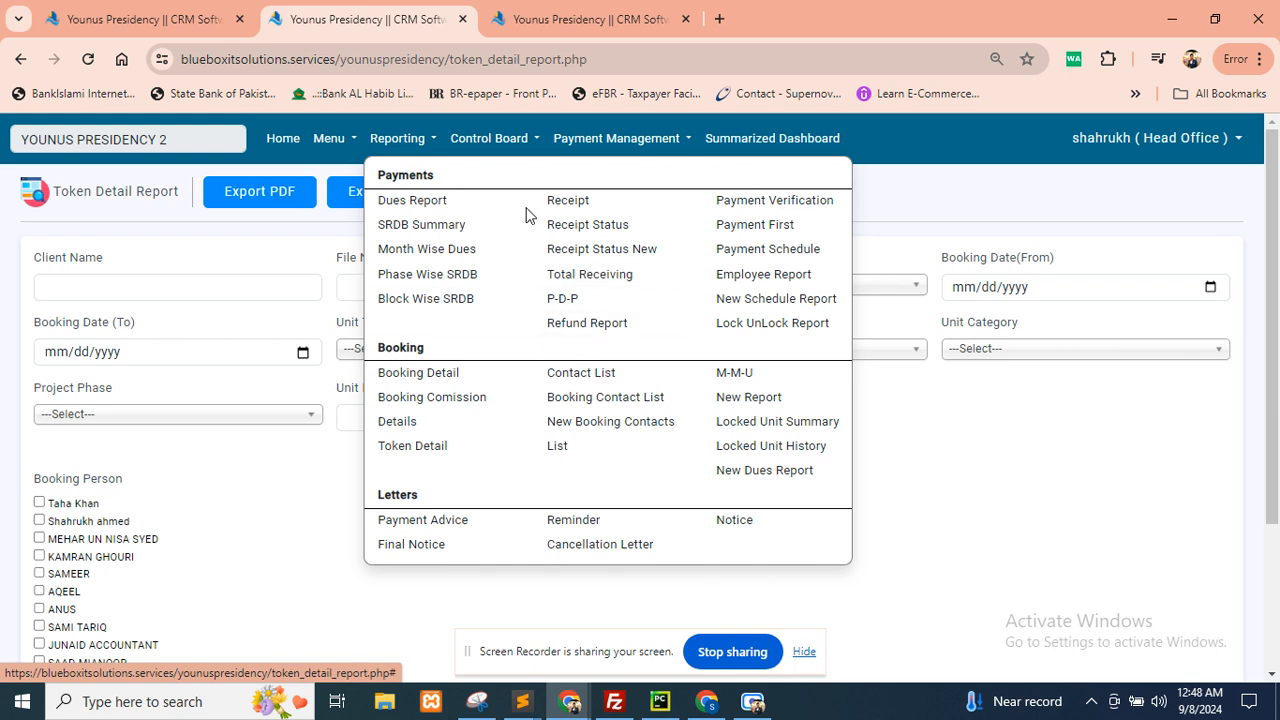
click(585, 142)
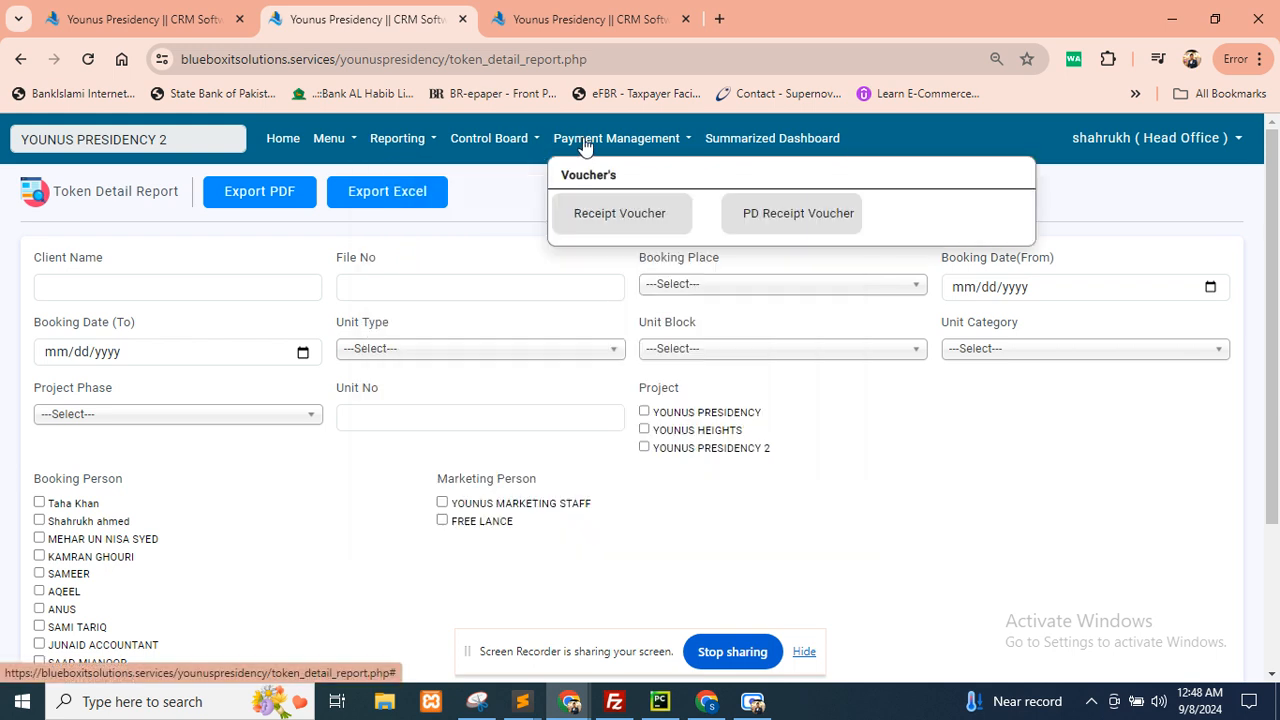
click(609, 215)
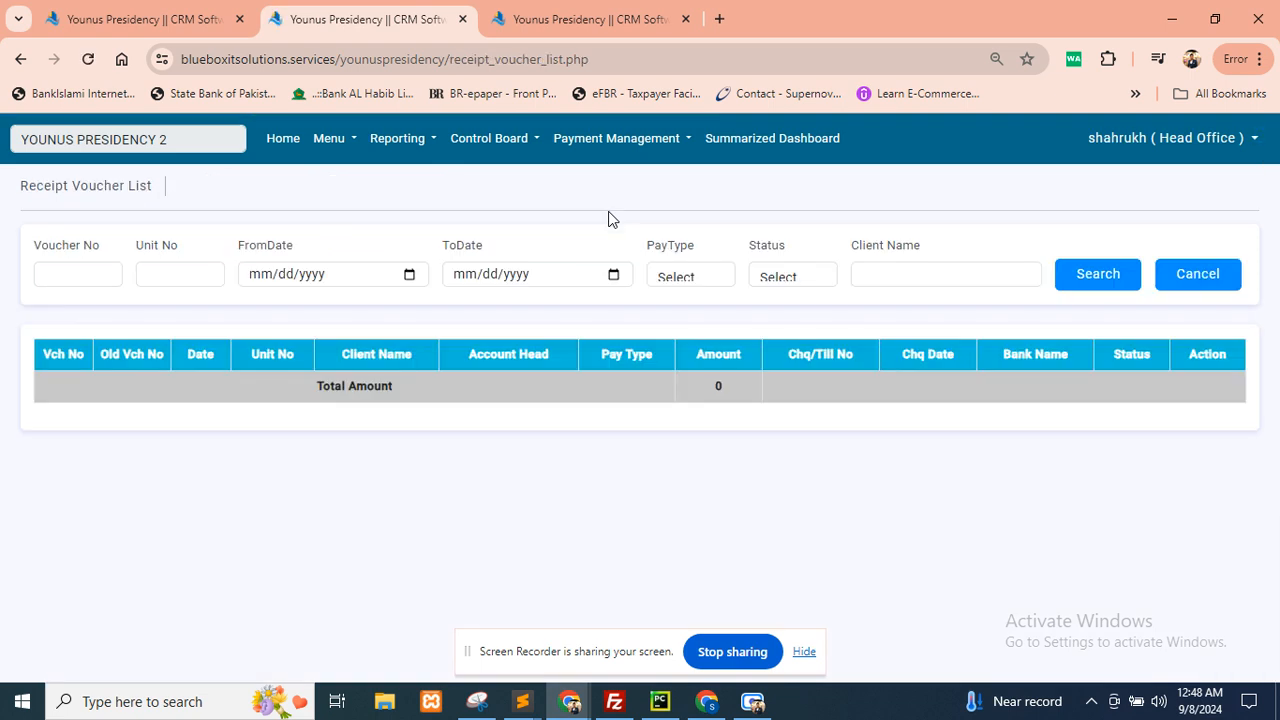
Search the receipt vouchers by date range, with a start date of 08/01/2024 and an end date set.
click(409, 275)
click(373, 307)
click(353, 356)
click(613, 275)
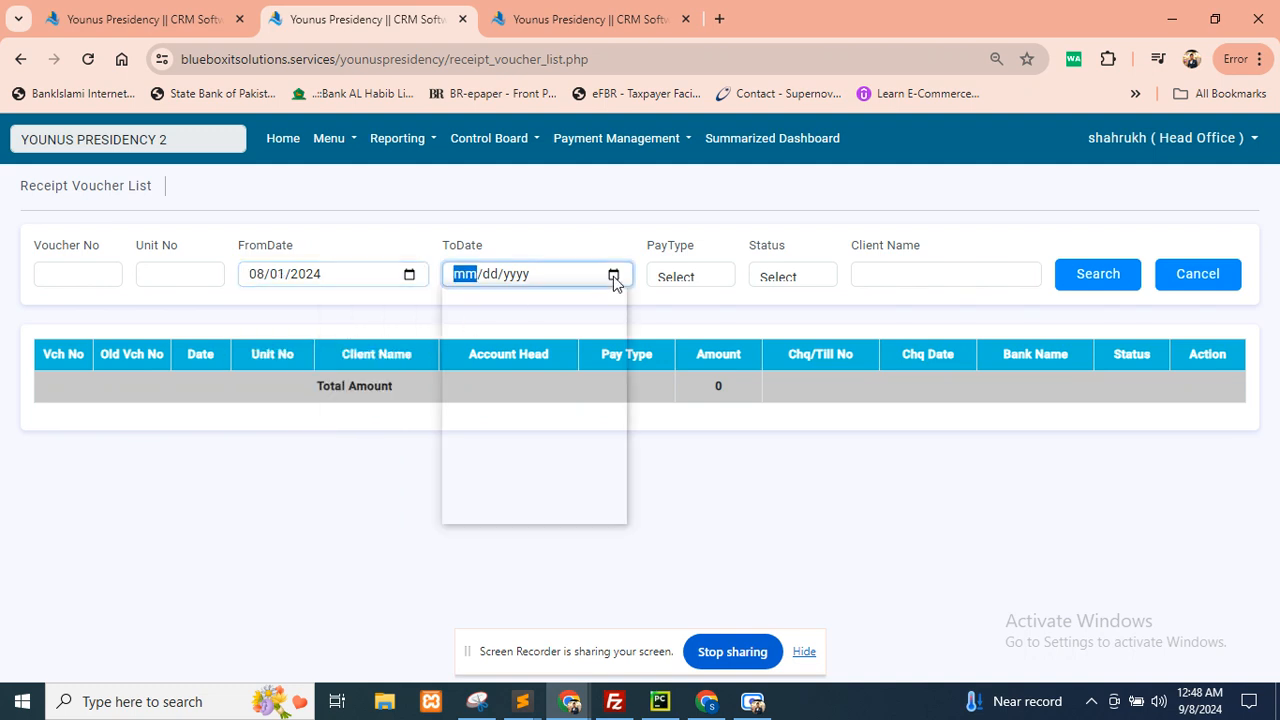
click(463, 361)
click(1098, 274)
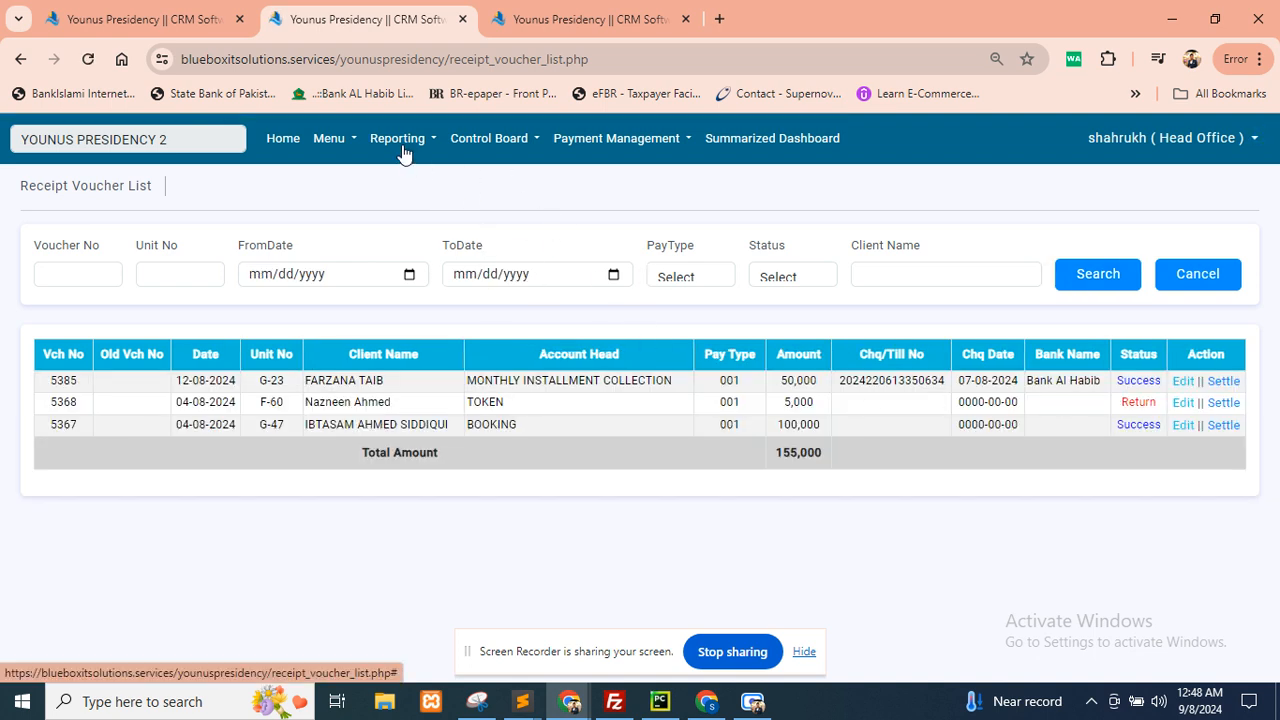
Review the sales and recovery tables on the summarized dashboard, return to the home page and bring up the screen recorder.
click(742, 148)
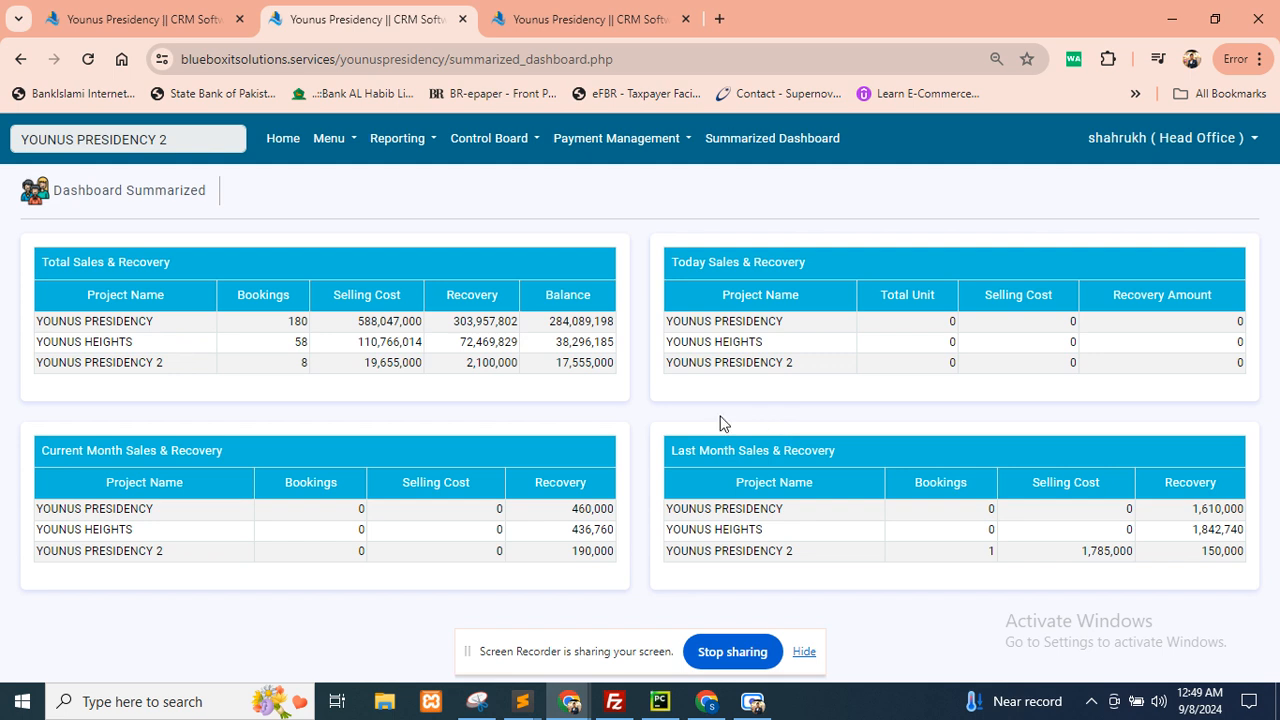
click(287, 140)
click(752, 700)
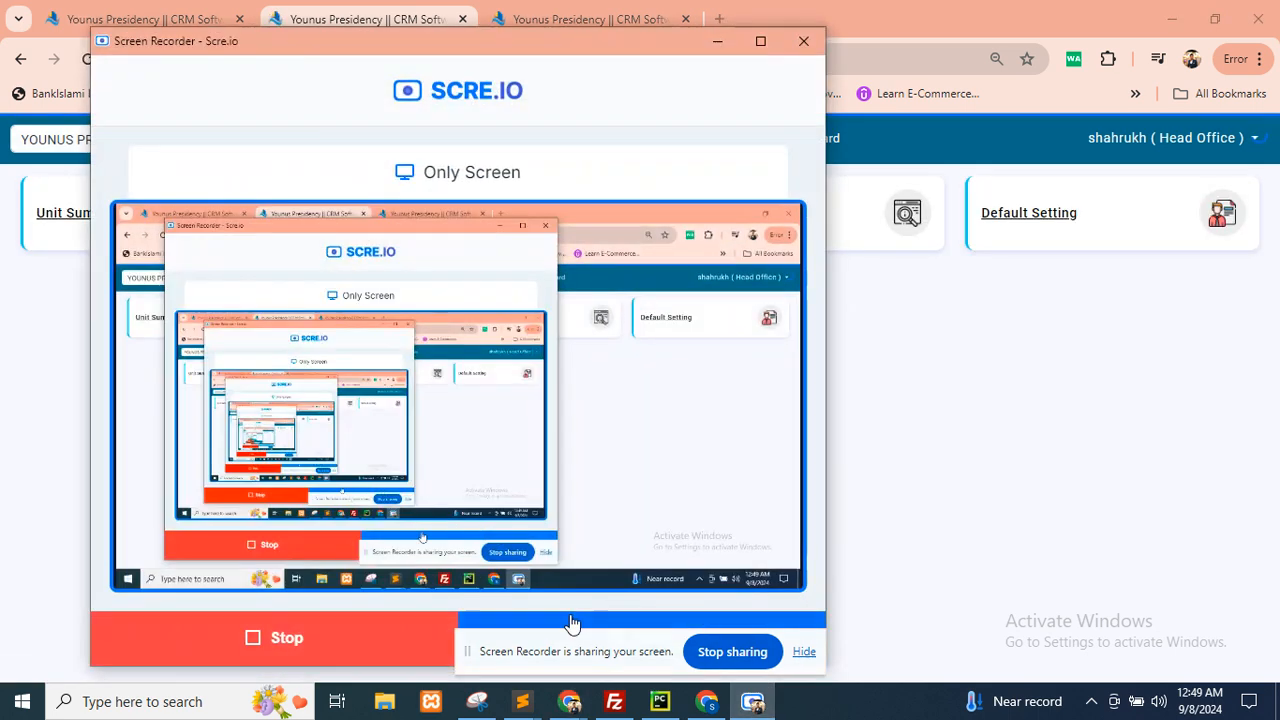